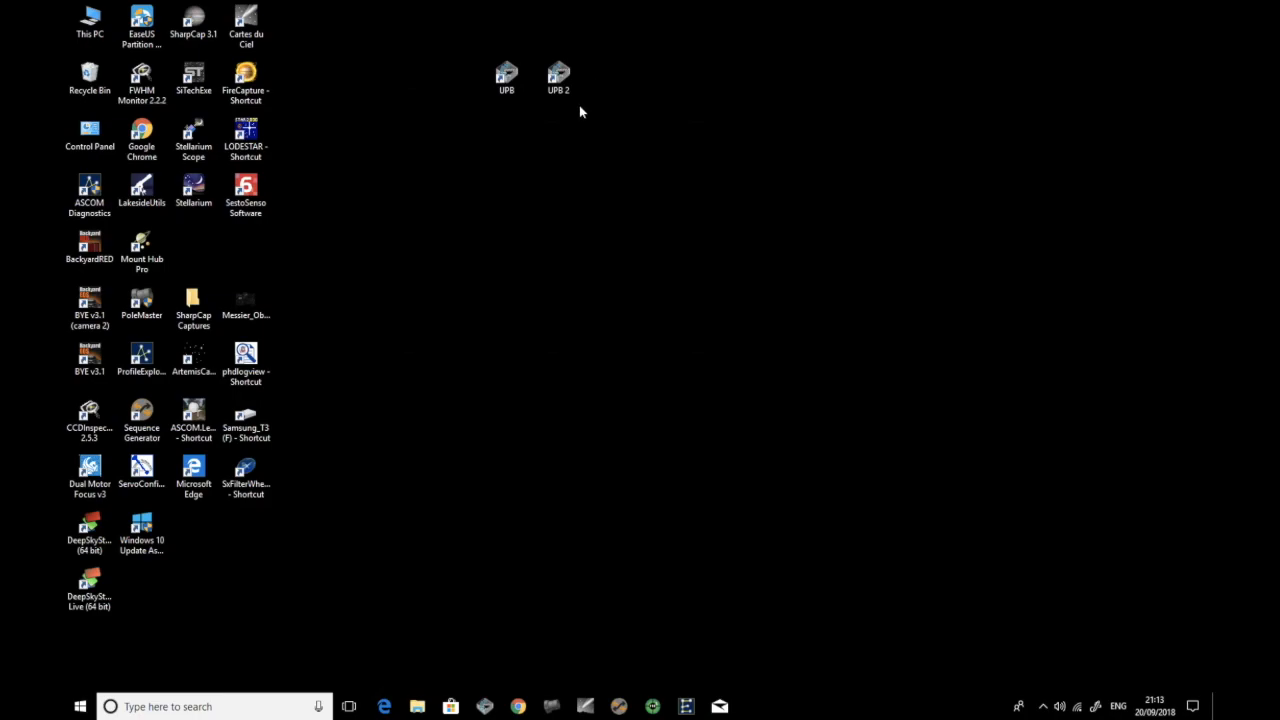
left_click(506, 74)
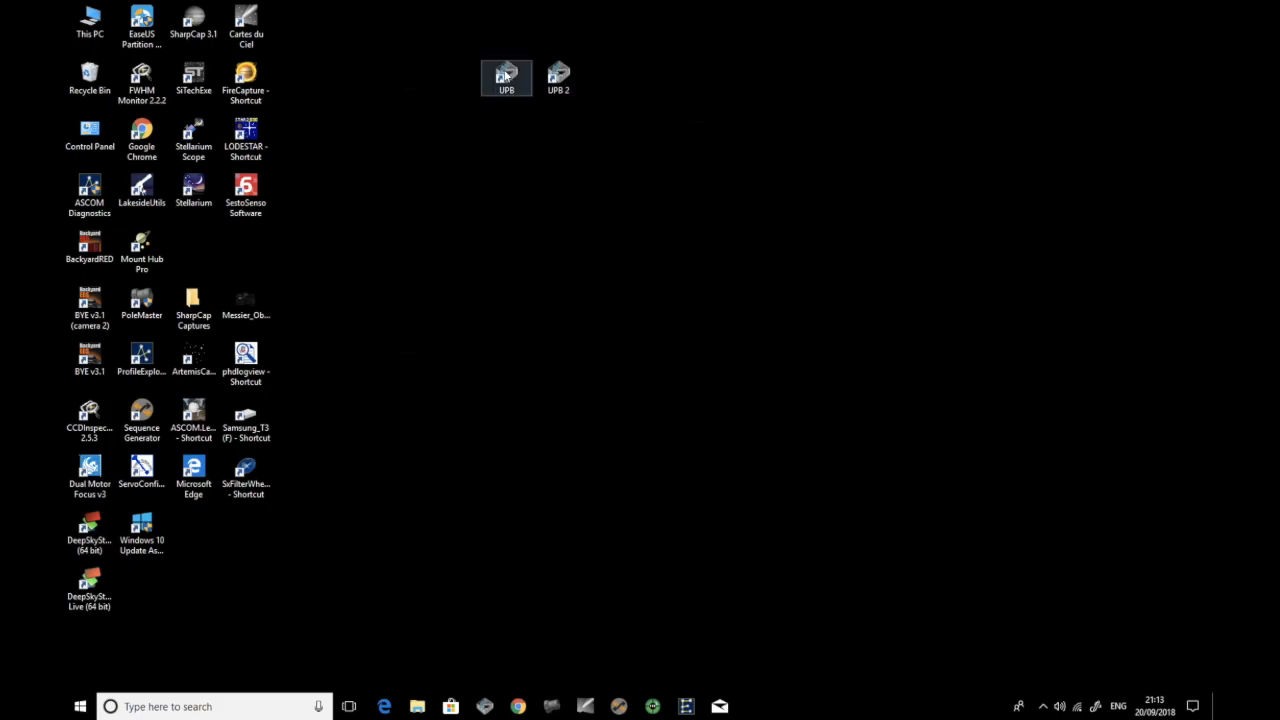
left_click(561, 82)
left_click(507, 78)
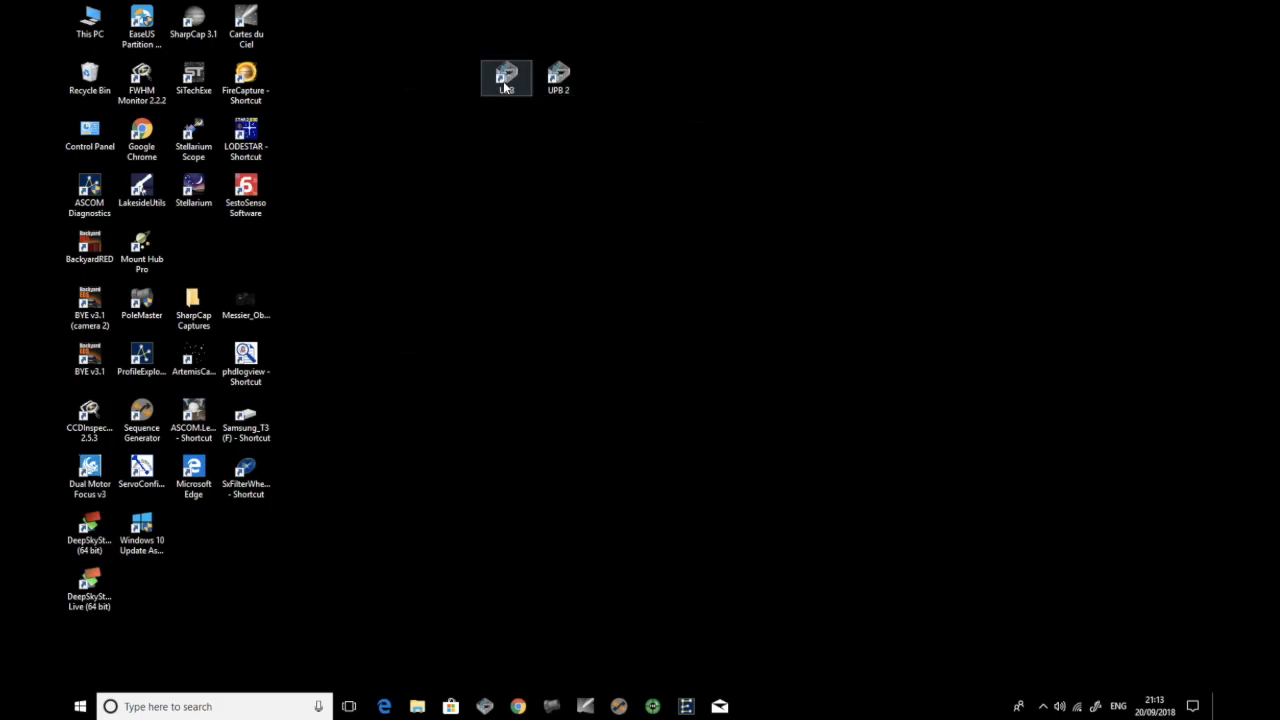
left_click(560, 96)
left_click(555, 113)
right_click(513, 82)
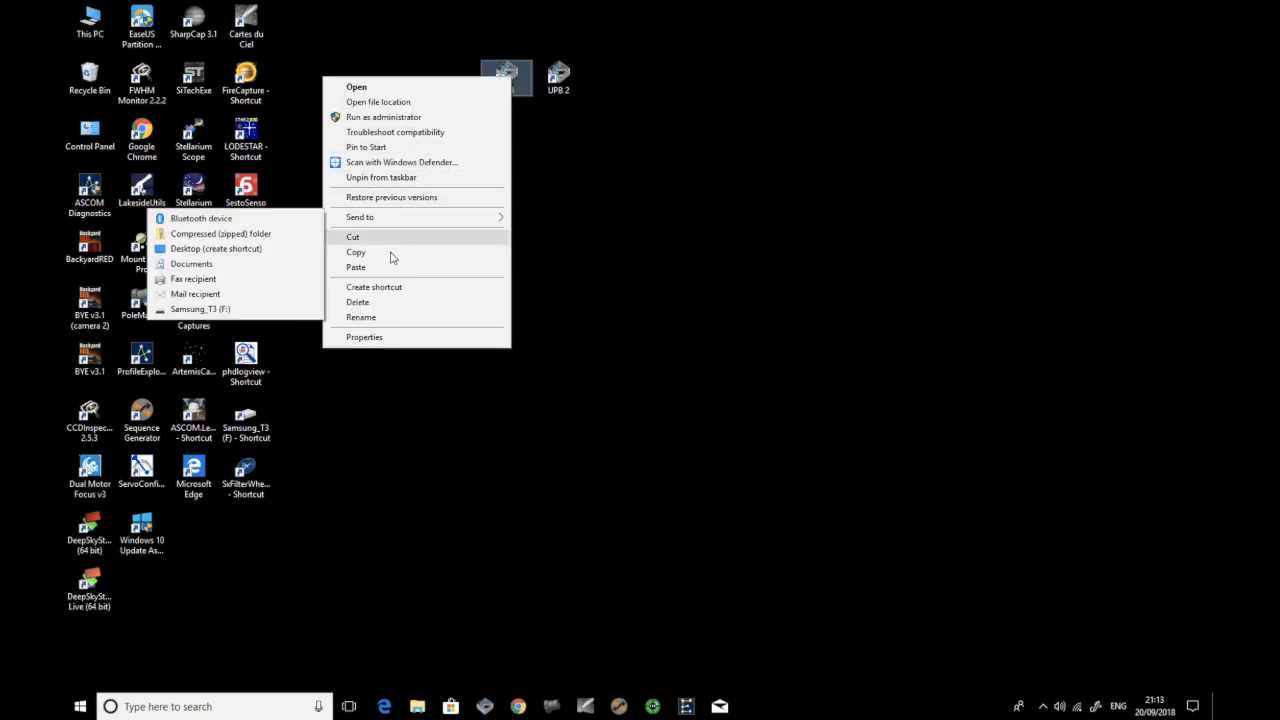
left_click(604, 205)
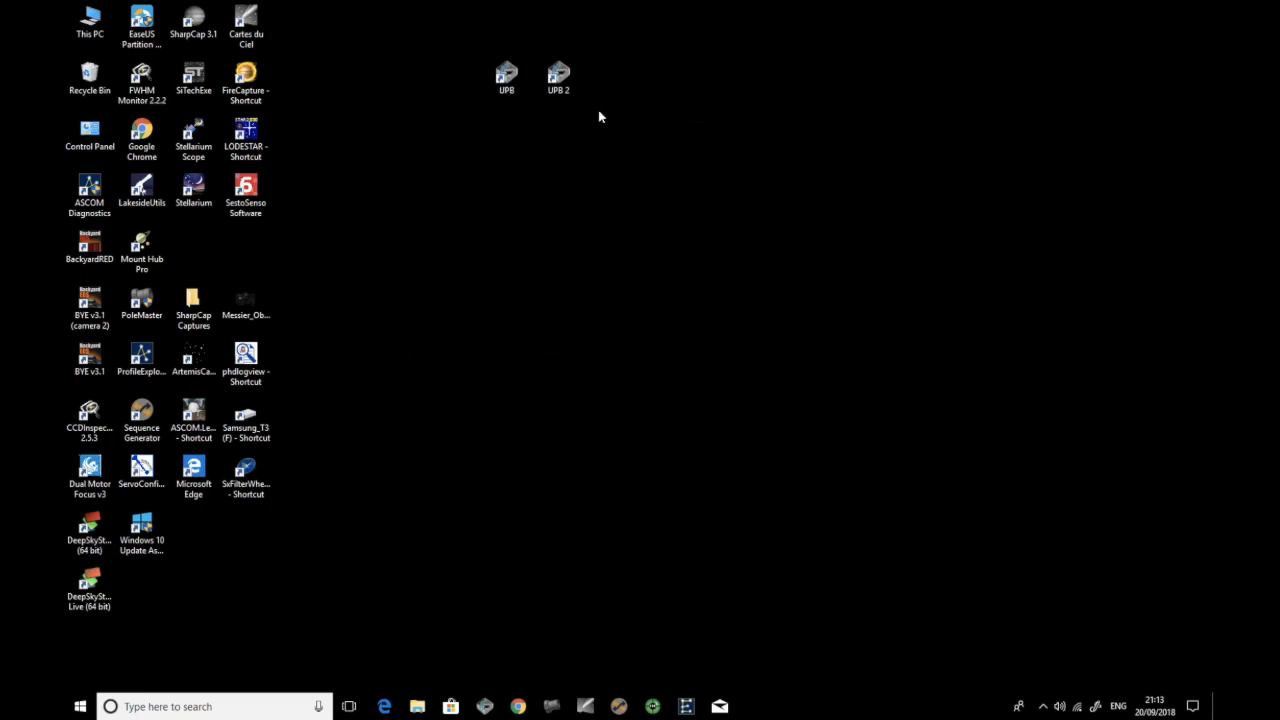
Step: Inspect the target path in the properties of the UPB 2 desktop shortcut, then close them
right_click(559, 79)
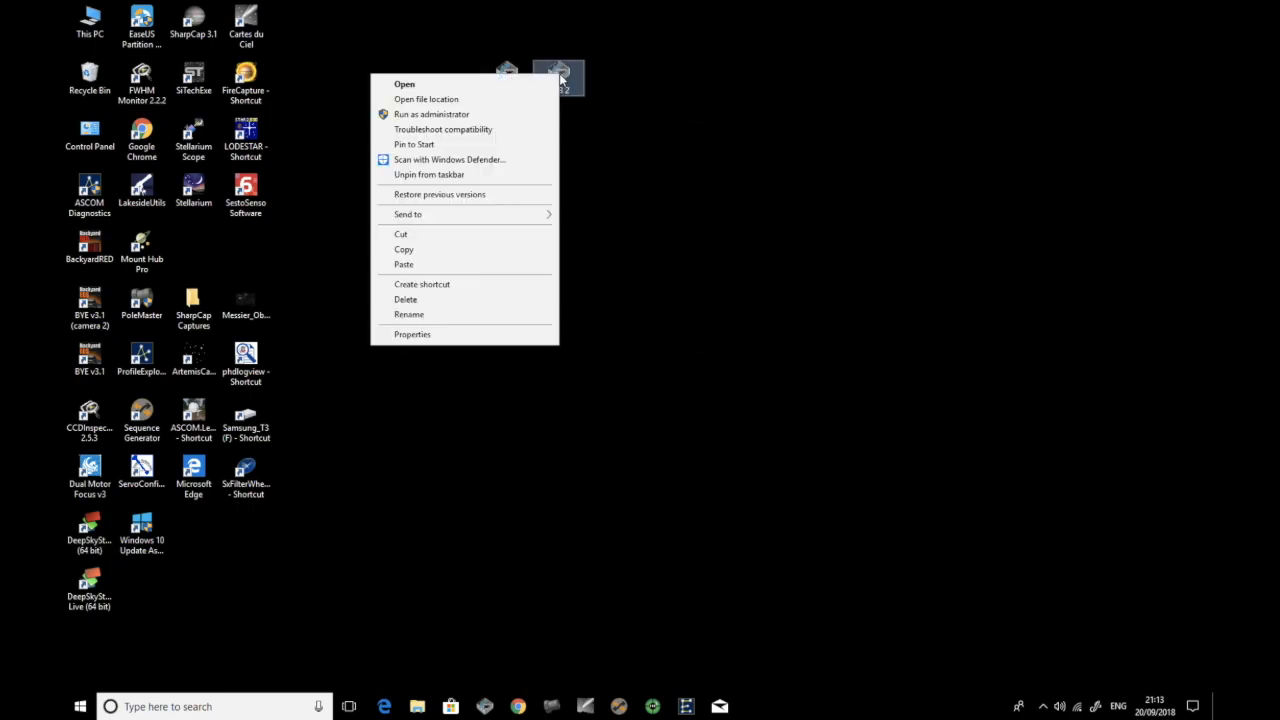
left_click(466, 334)
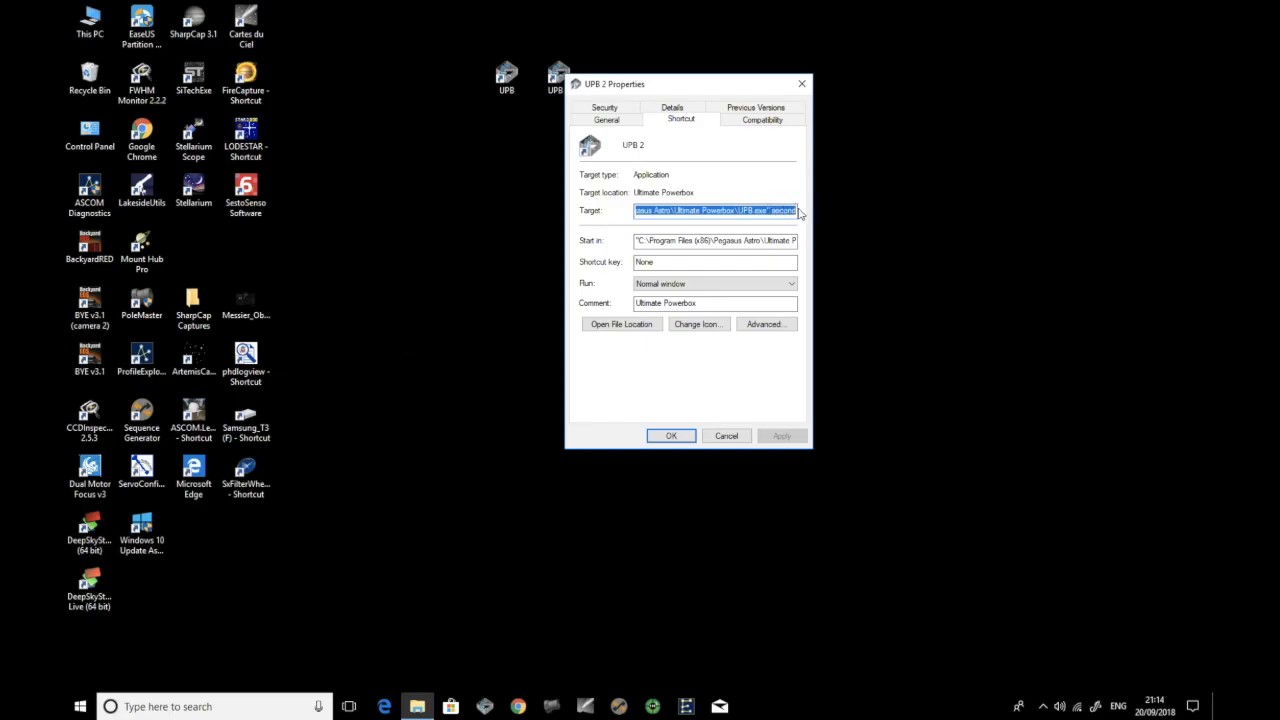
left_click(688, 438)
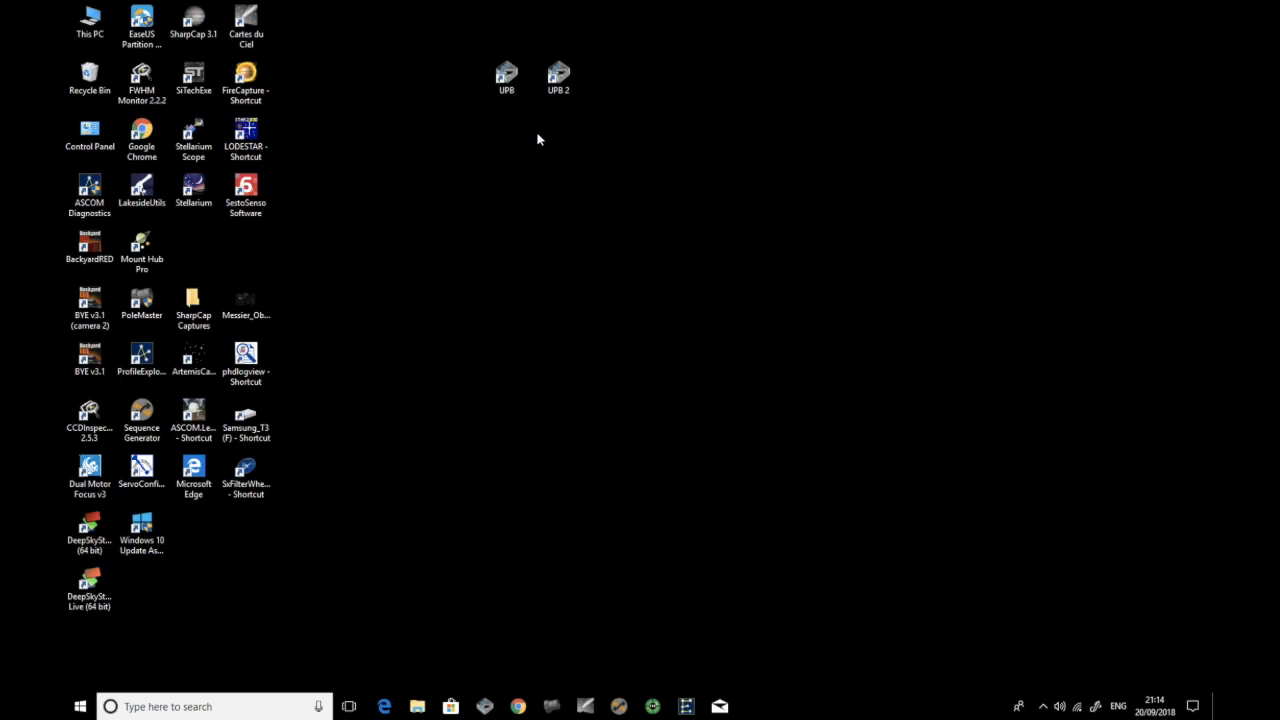
Step: Launch Ultimate Powerbox from the UPB shortcut and view its instructions for setting up a second profile
left_click(510, 87)
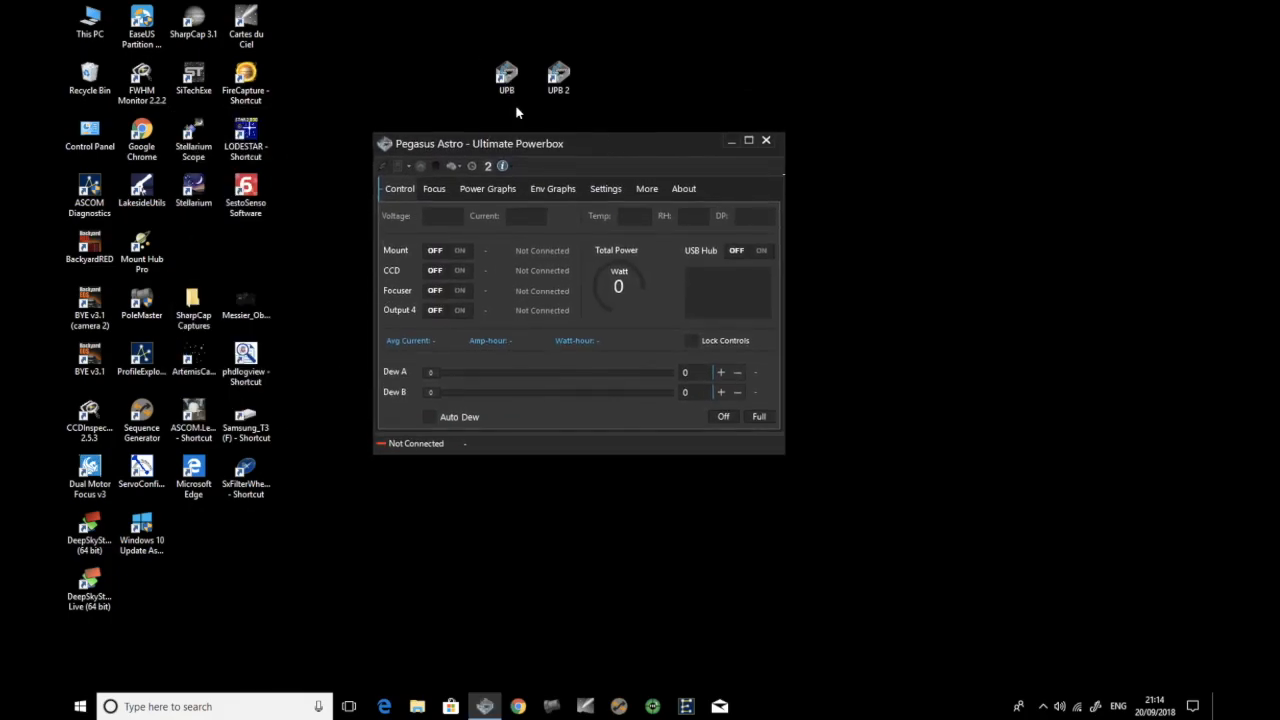
left_click(488, 167)
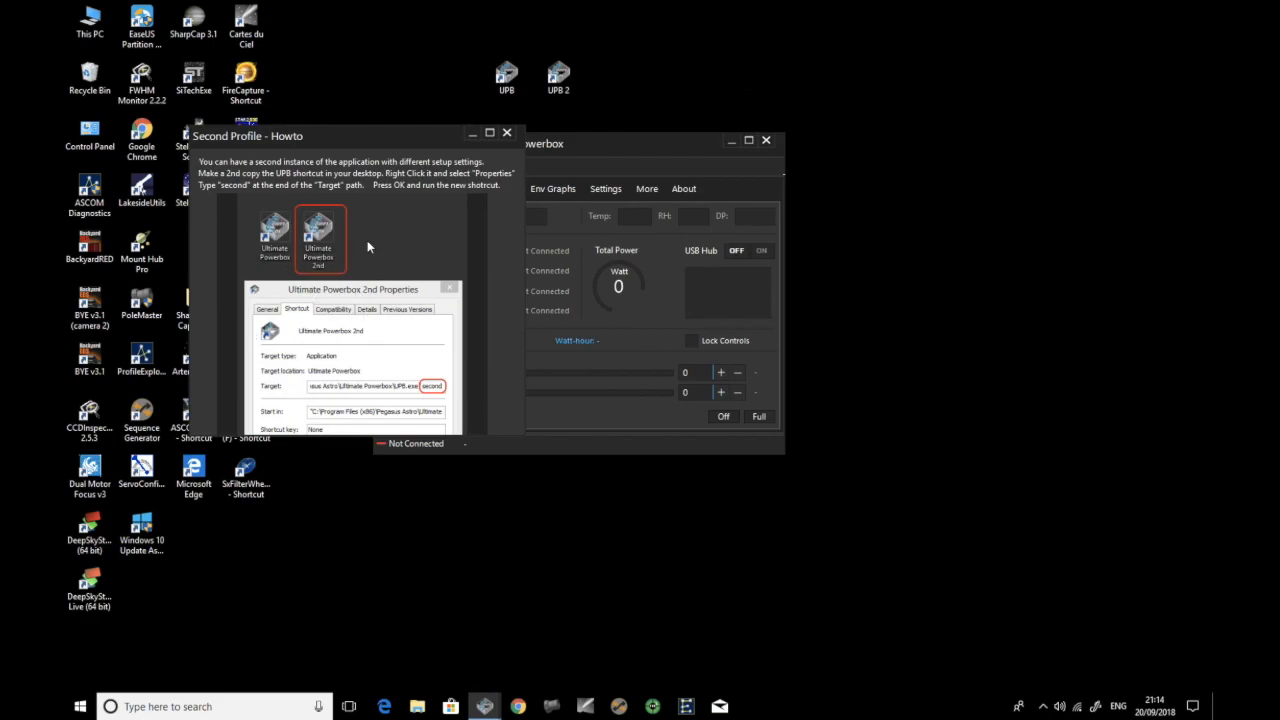
left_click(507, 134)
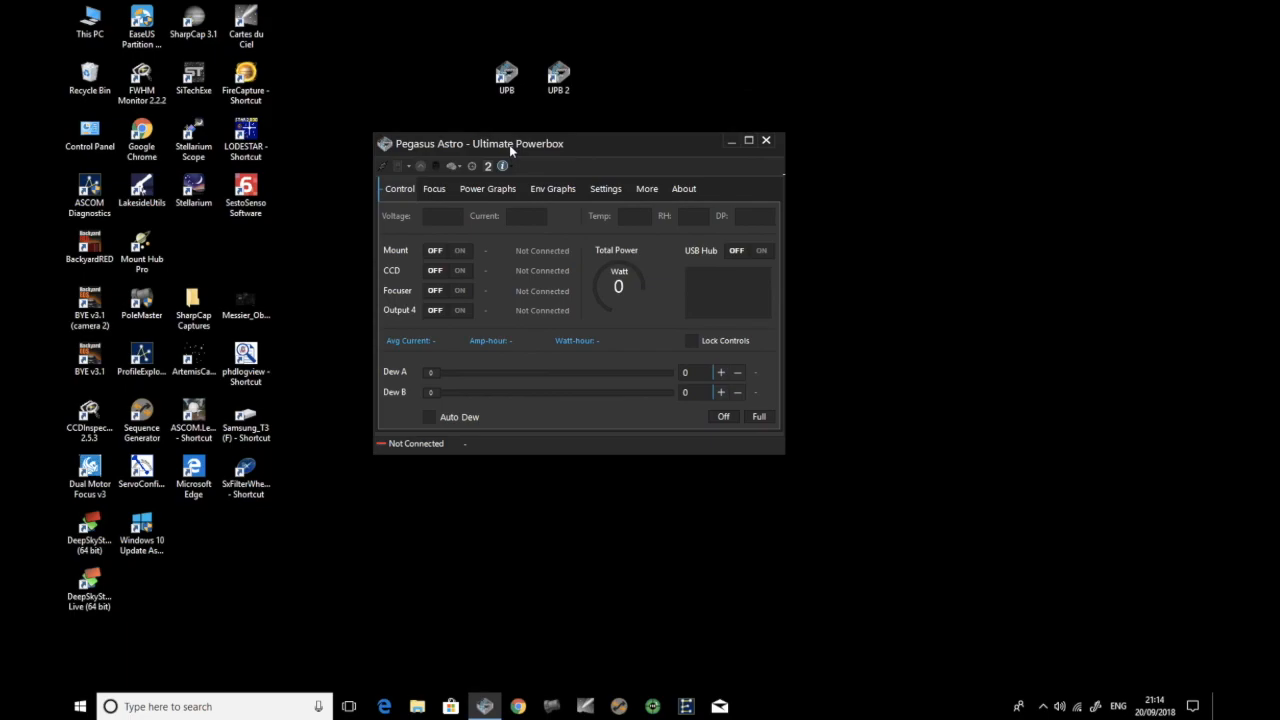
Step: Connect the first Ultimate Powerbox instance to the device
left_click(383, 169)
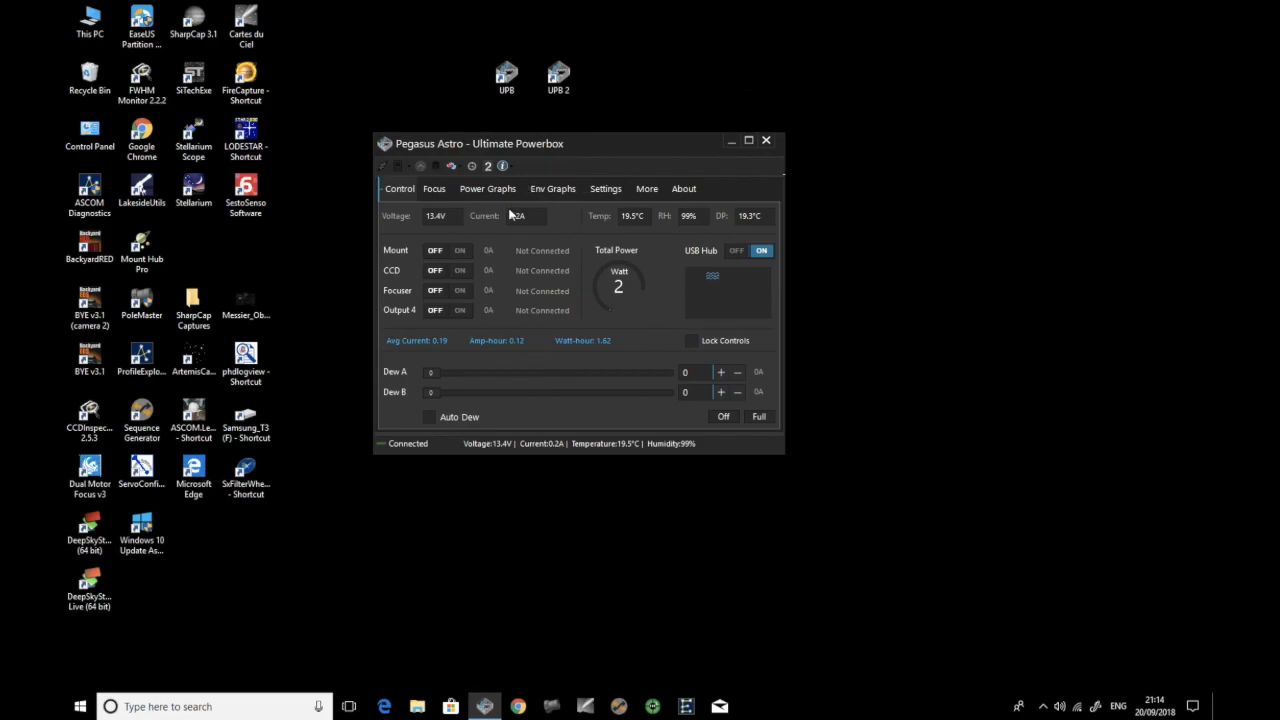
Step: Launch the second-profile instance from UPB 2, try to connect it to a controller, and exit that instance
double_click(558, 78)
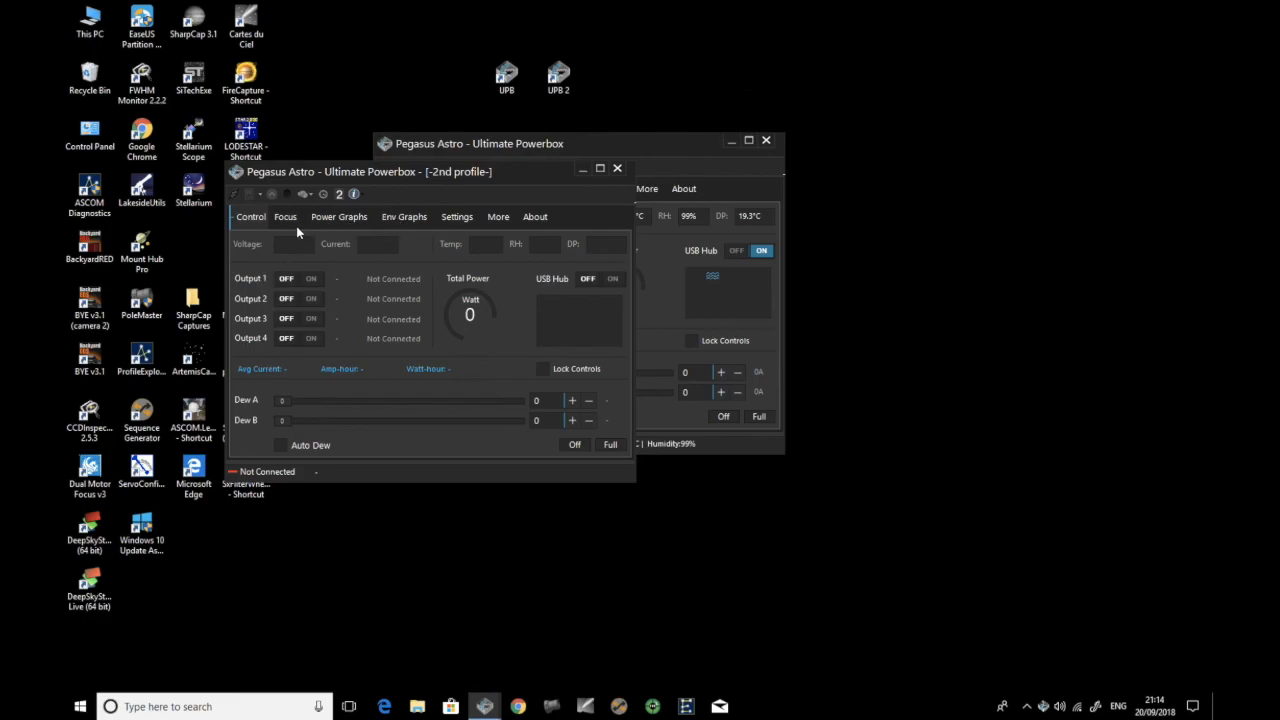
left_click(233, 195)
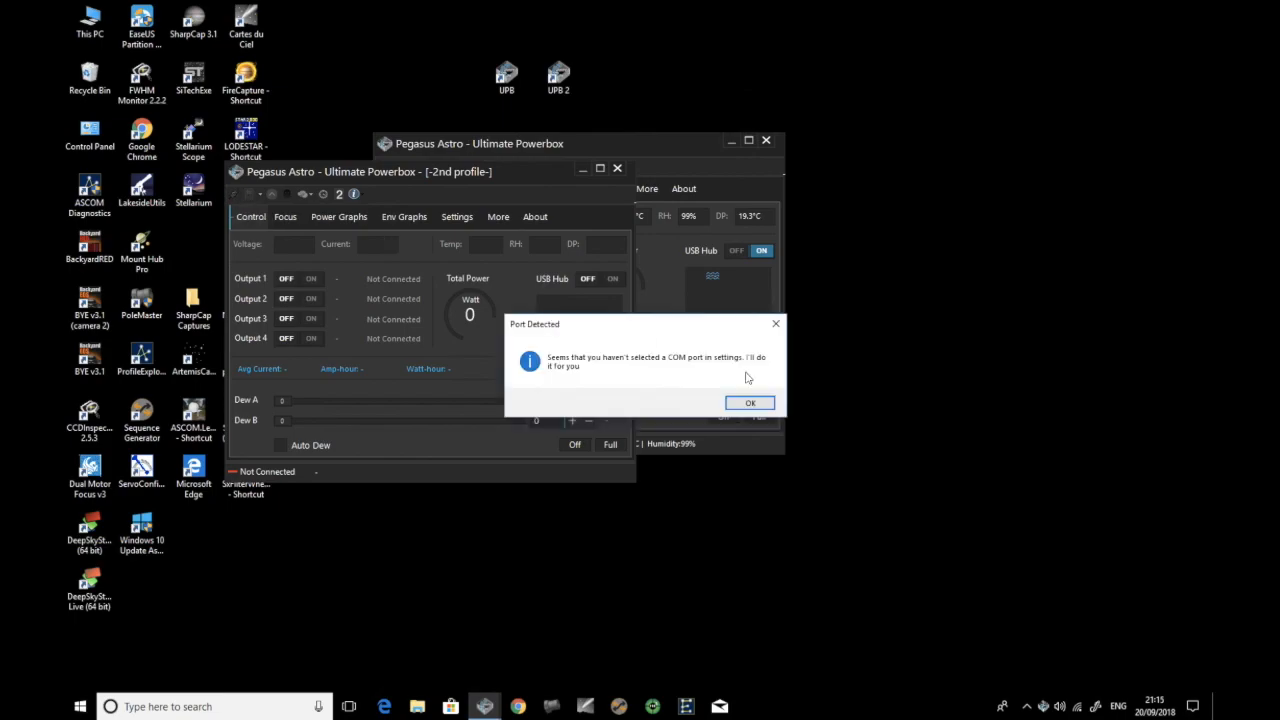
left_click(752, 404)
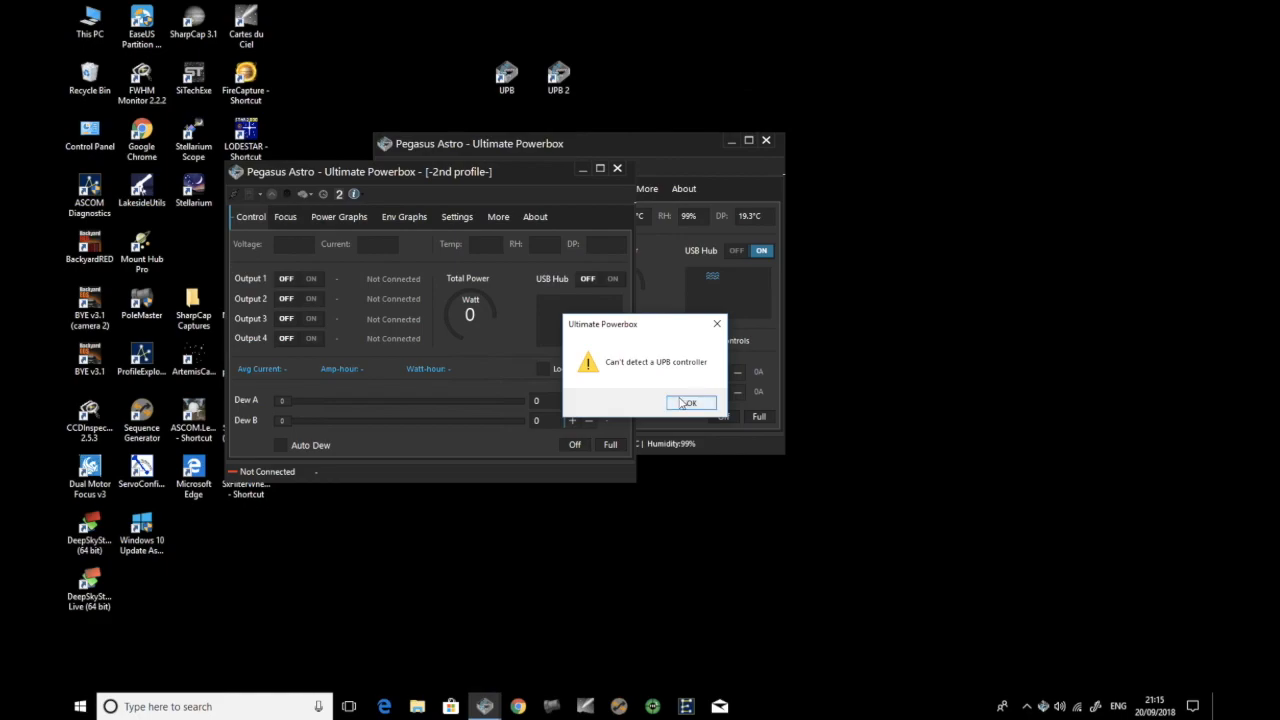
left_click(691, 403)
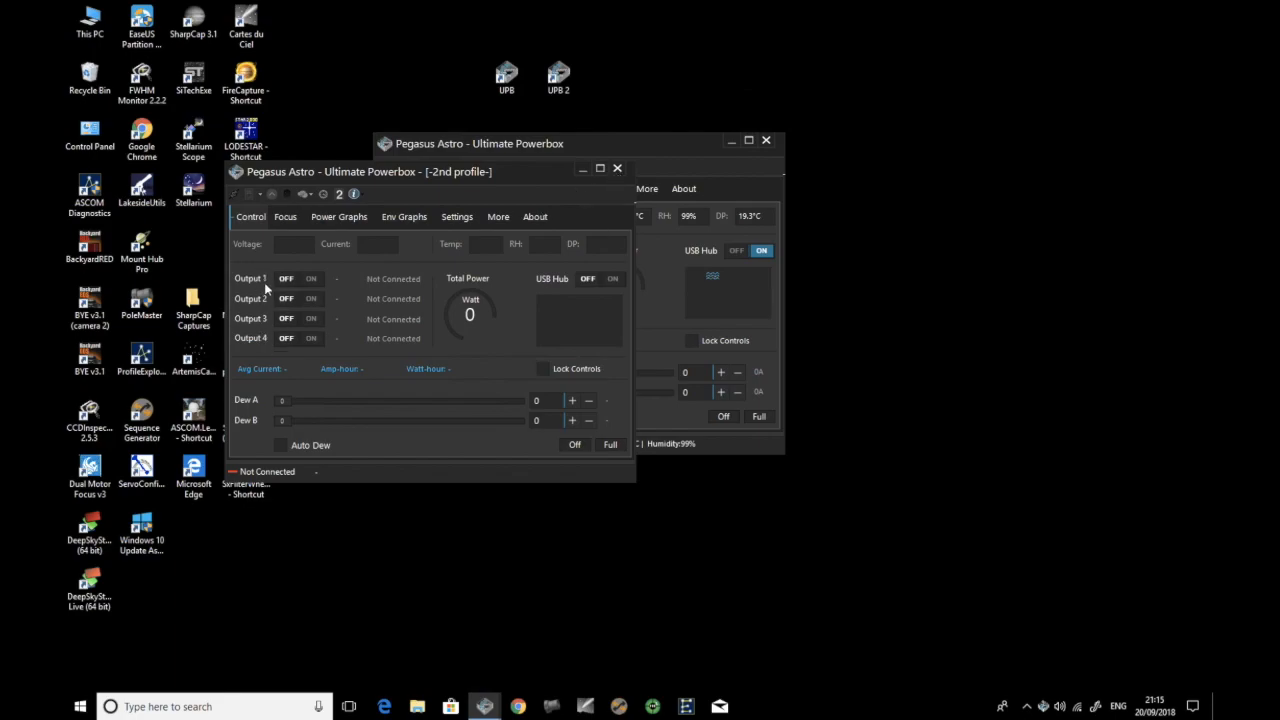
left_click(617, 169)
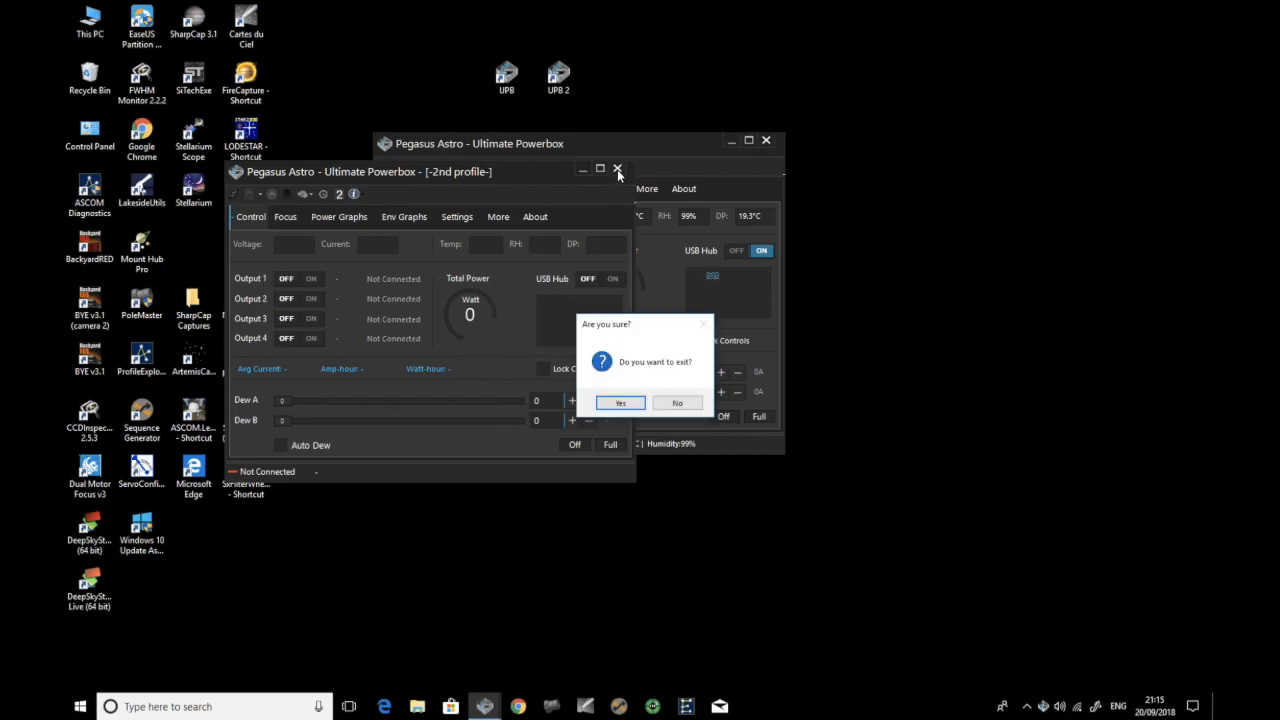
left_click(620, 402)
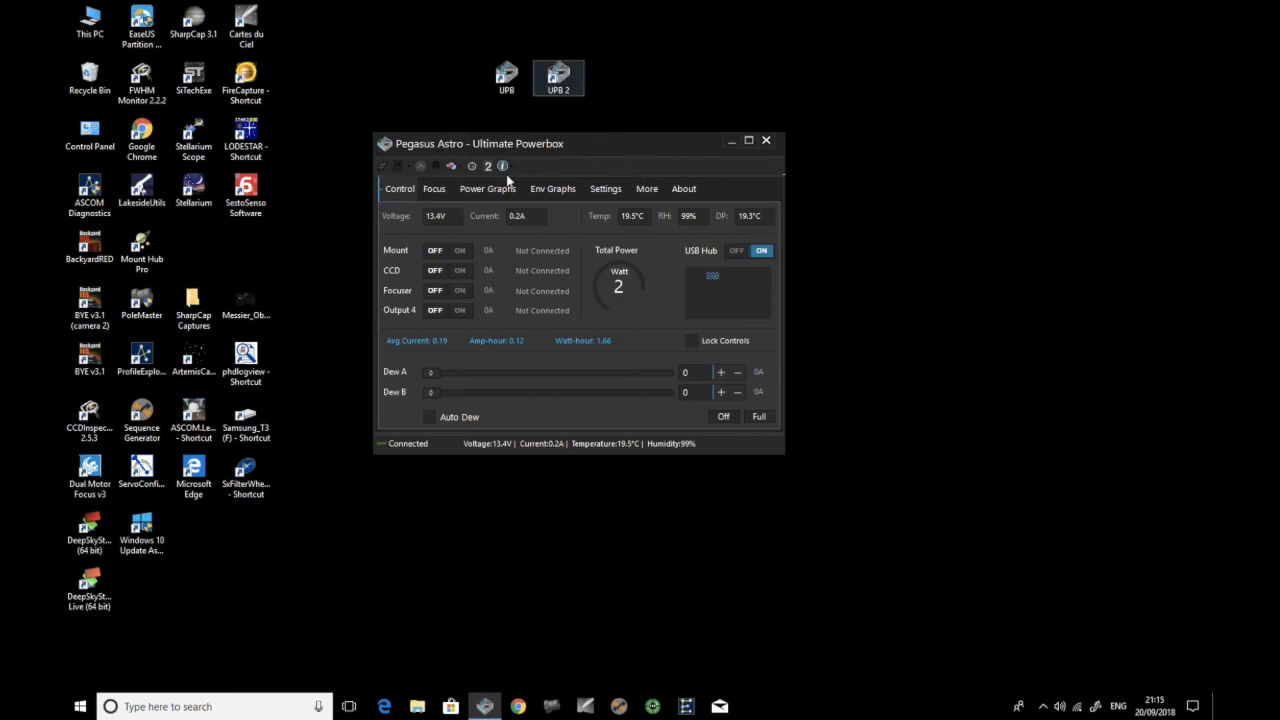
Step: Disconnect the device and select USB Serial Port (COM3) as the communication port
left_click(383, 166)
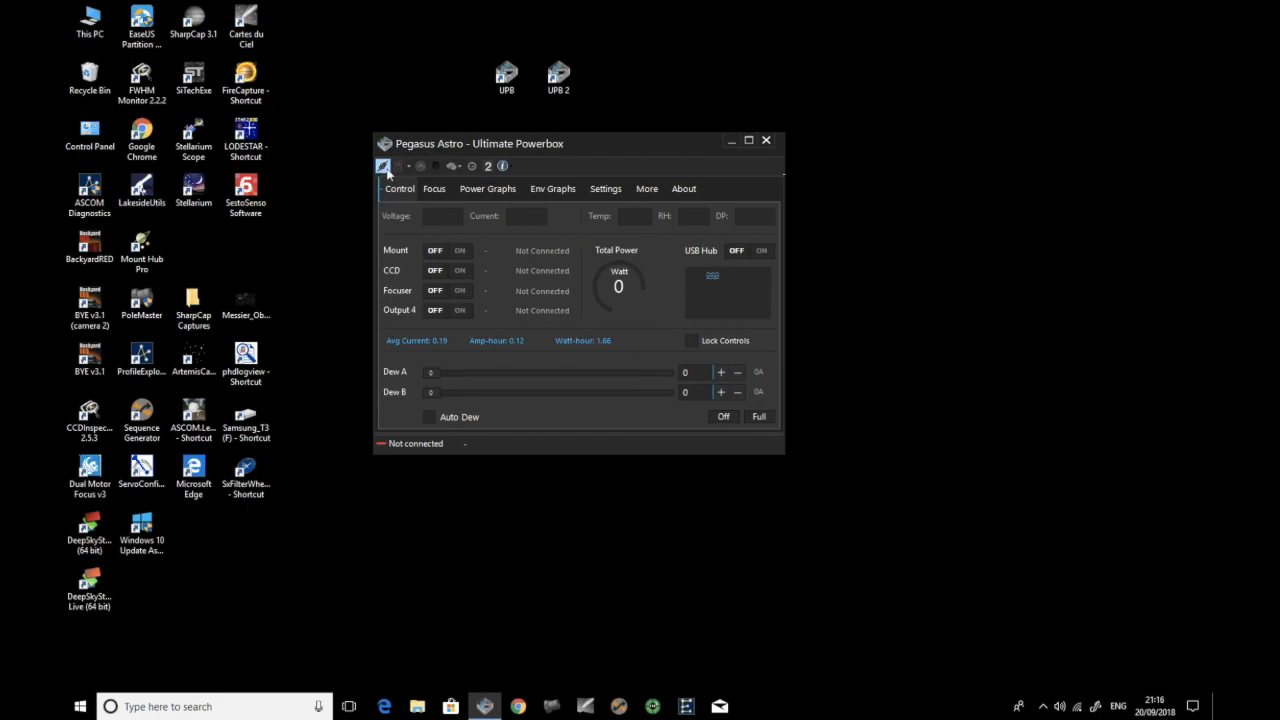
left_click(616, 190)
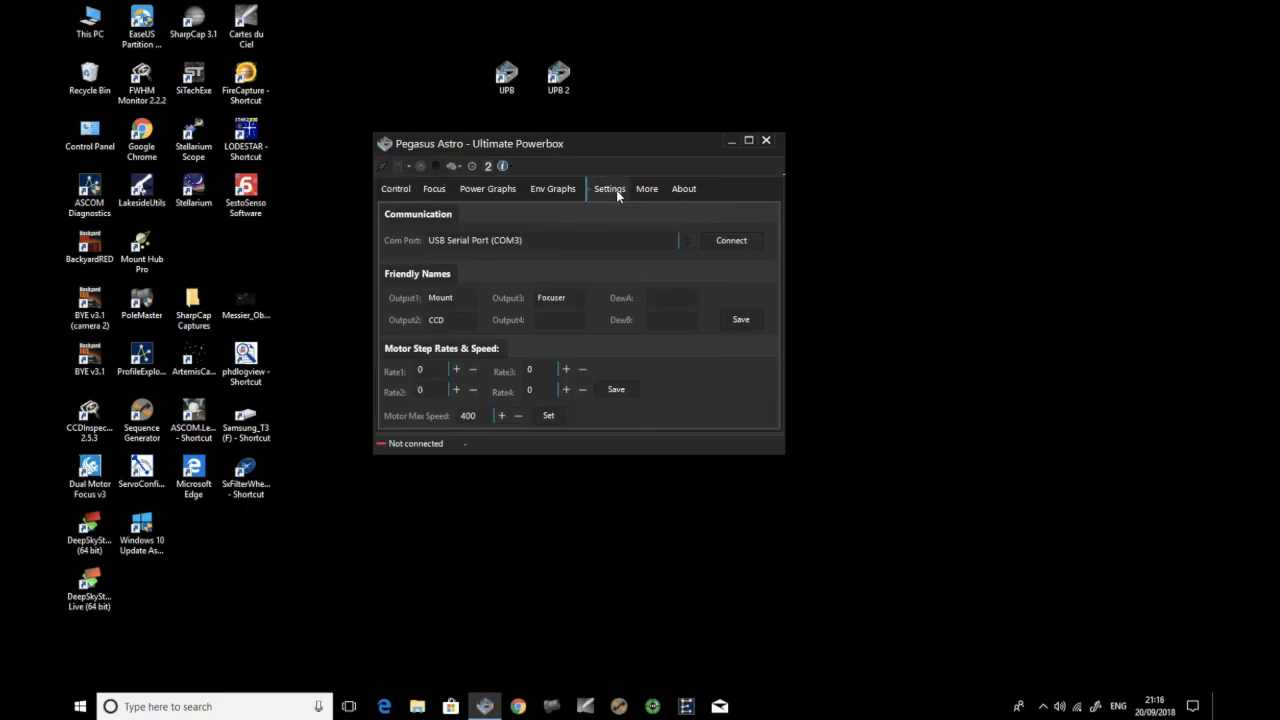
left_click(686, 244)
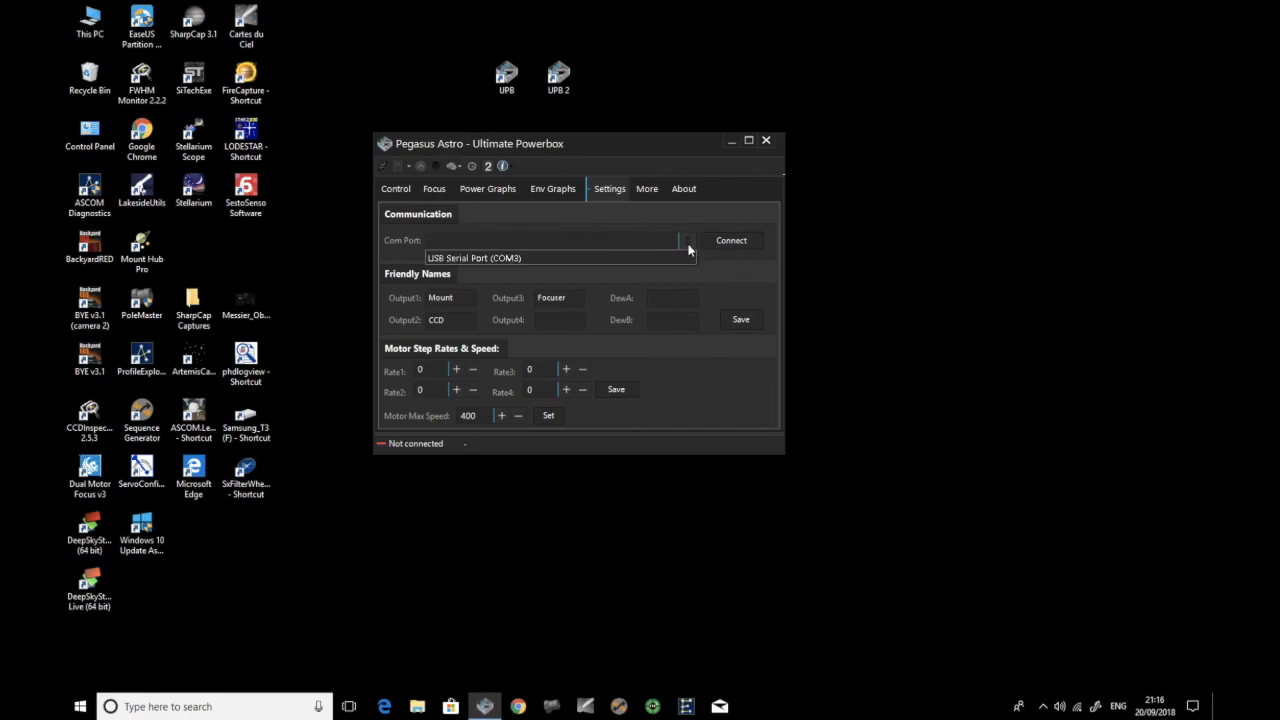
left_click(532, 243)
left_click(535, 242)
left_click(533, 260)
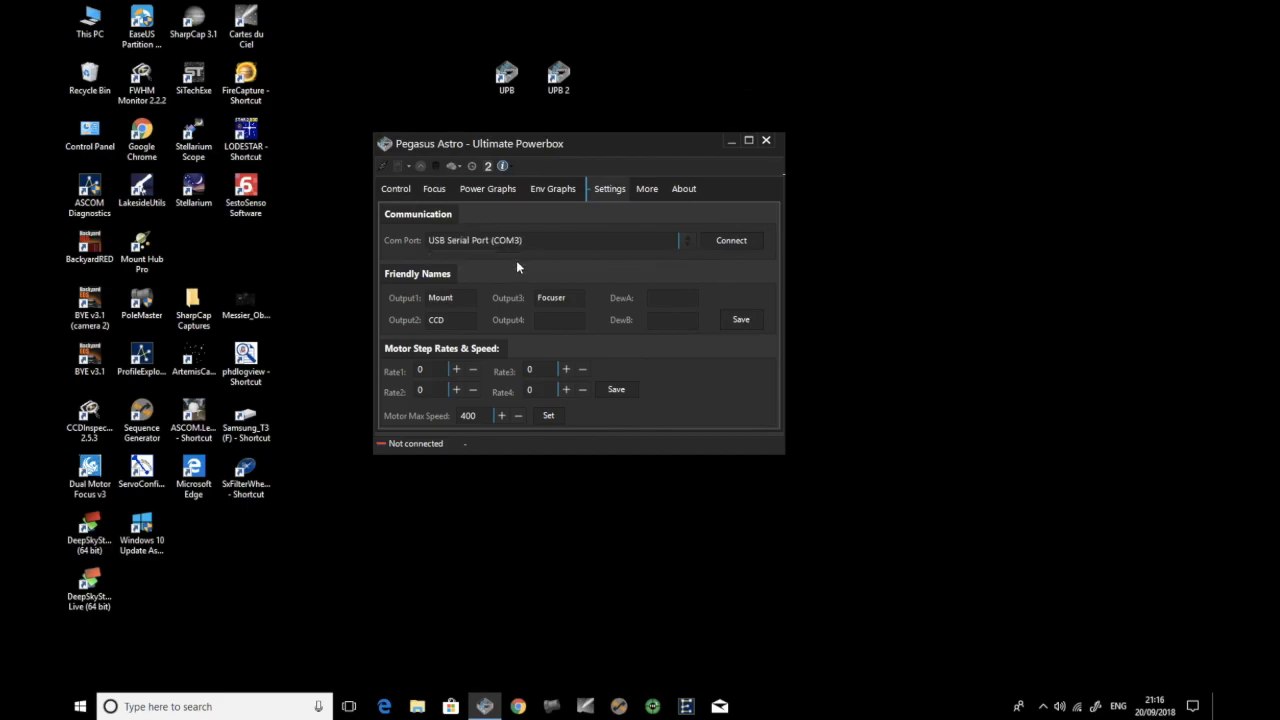
Step: Return to the output controls and reconnect the Powerbox to the device
left_click(382, 167)
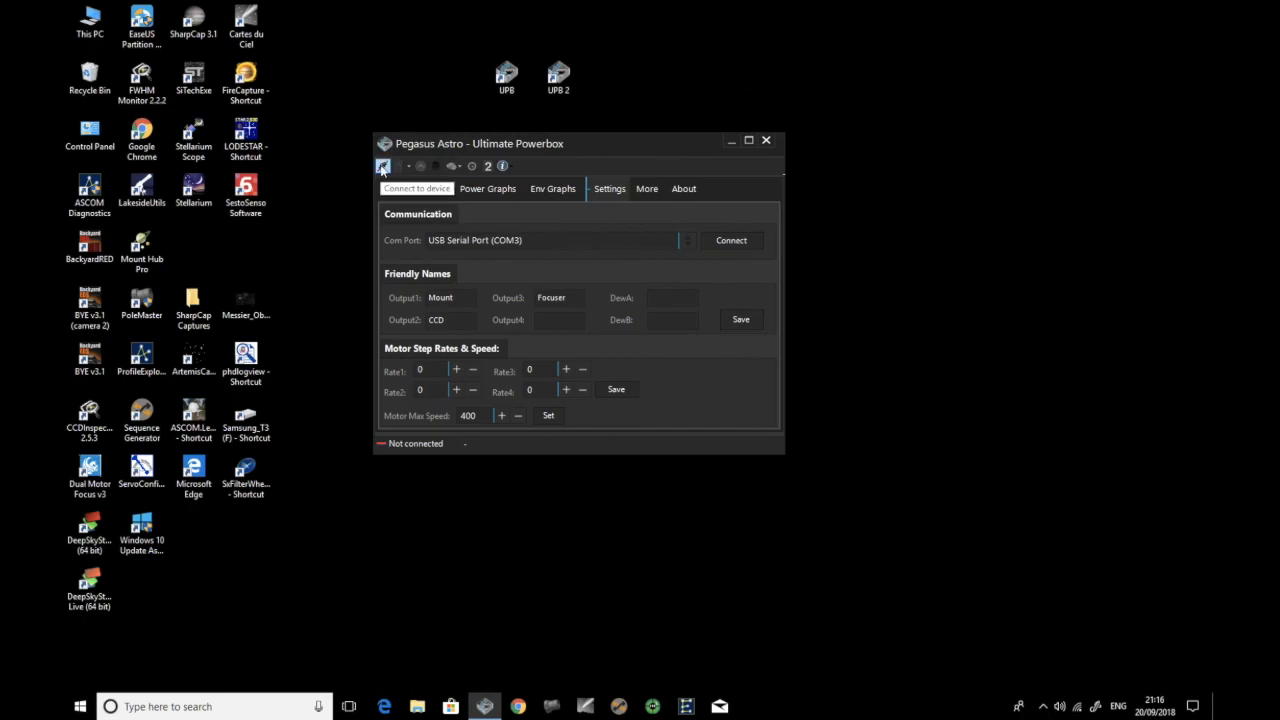
left_click(382, 168)
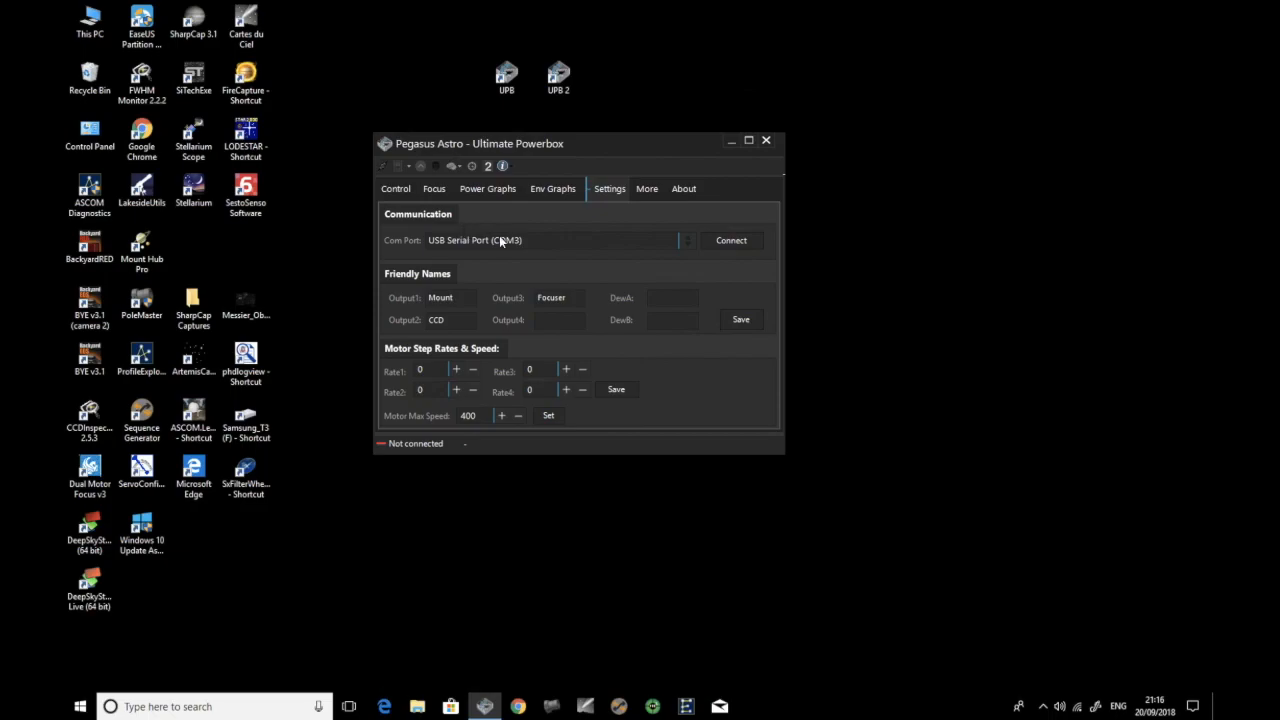
left_click(397, 190)
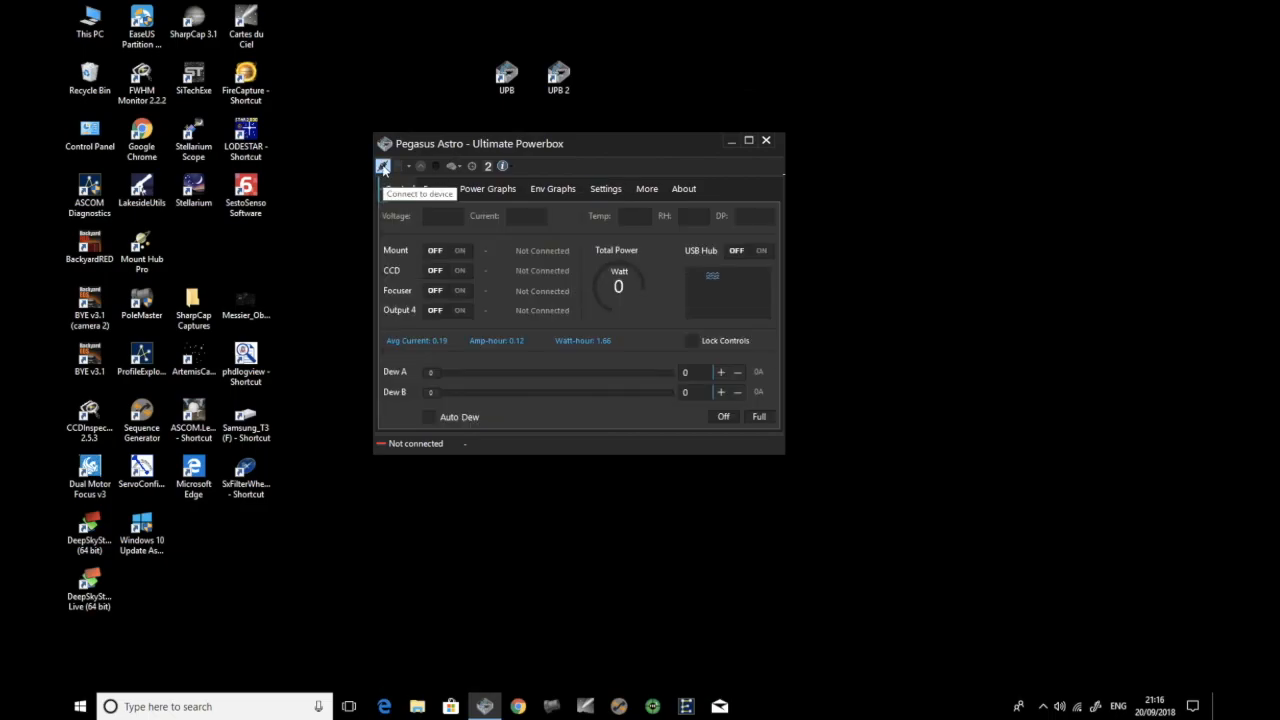
left_click(383, 167)
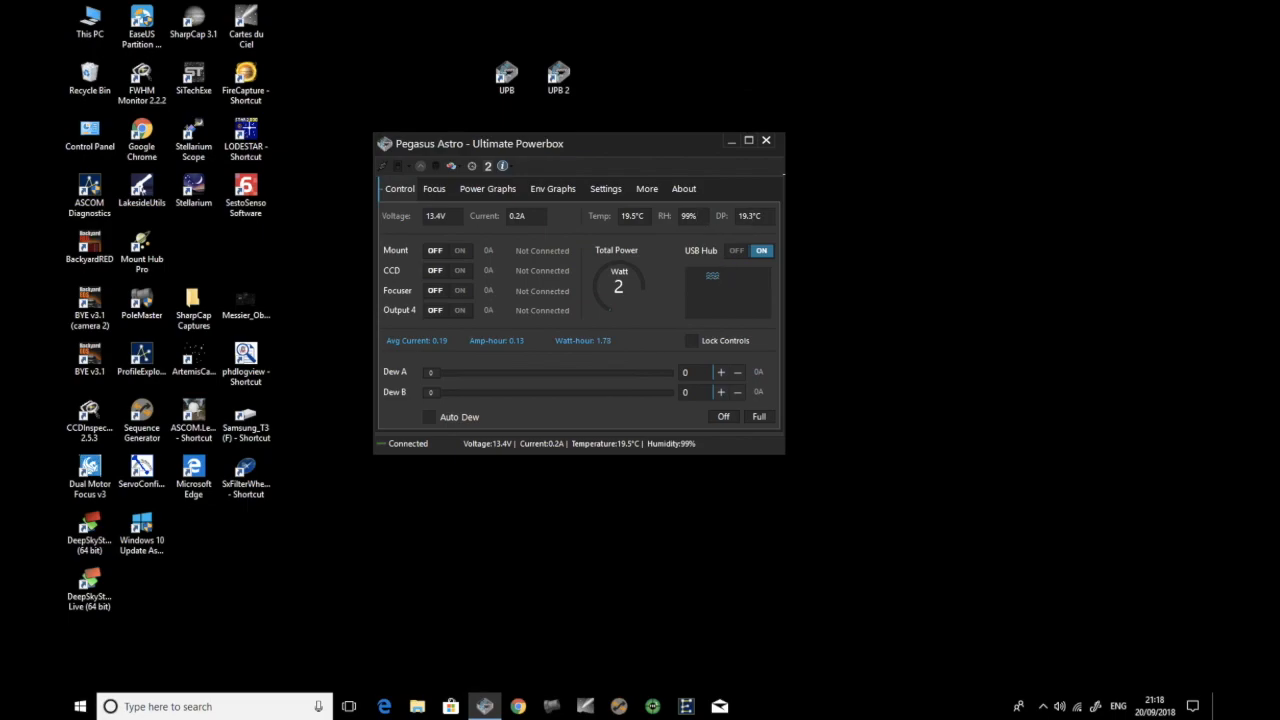
Step: Set the friendly name of Output4 to Spare and return to the output controls
mouse_move(703, 285)
left_click(609, 192)
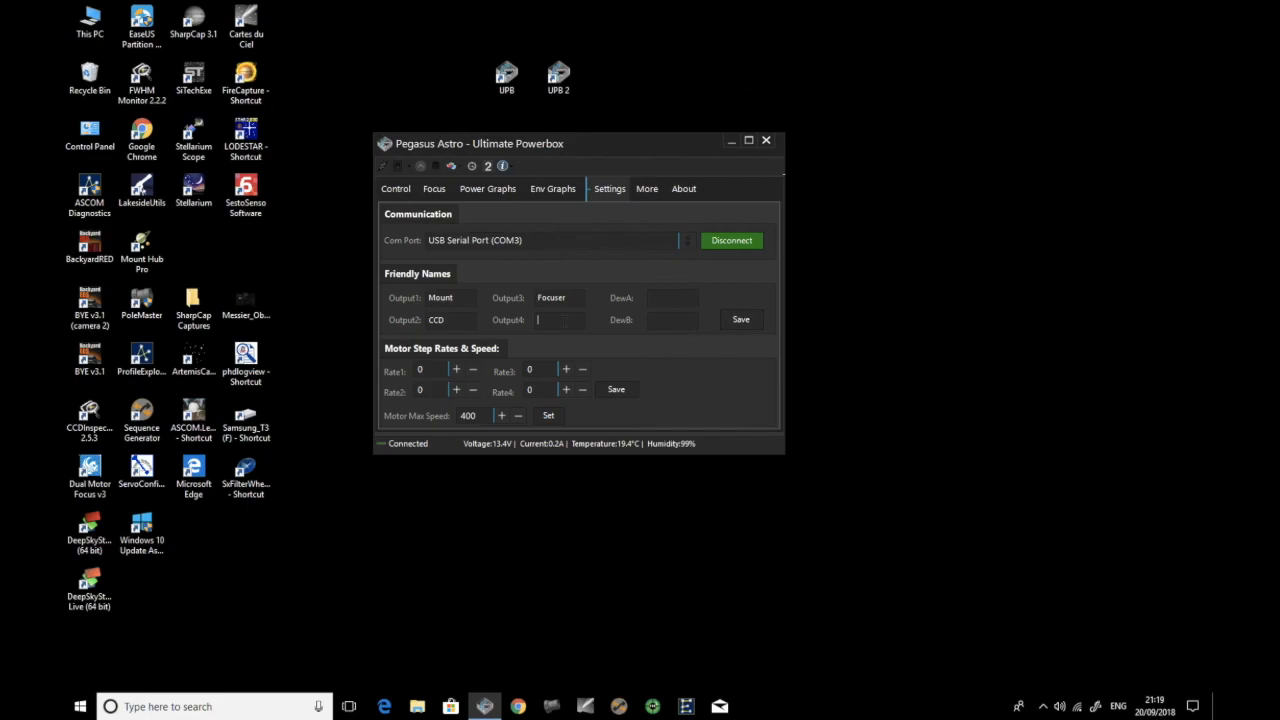
type("Spare")
left_click(399, 190)
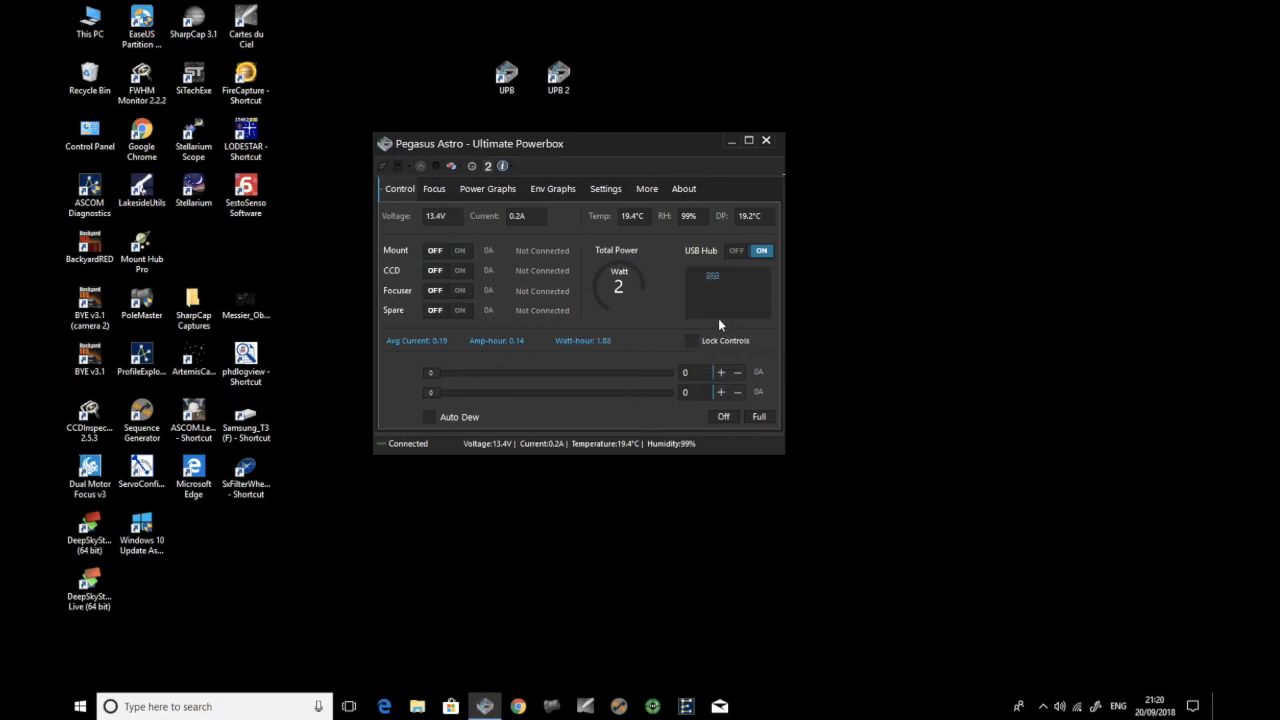
Step: Switch on the Spare output and try the Lock Controls option
left_click(459, 310)
left_click(460, 310)
left_click(695, 343)
Step: Test the first dew heater at 118 and other power levels, then set both heaters to full and to off
left_click_drag(427, 374, 539, 374)
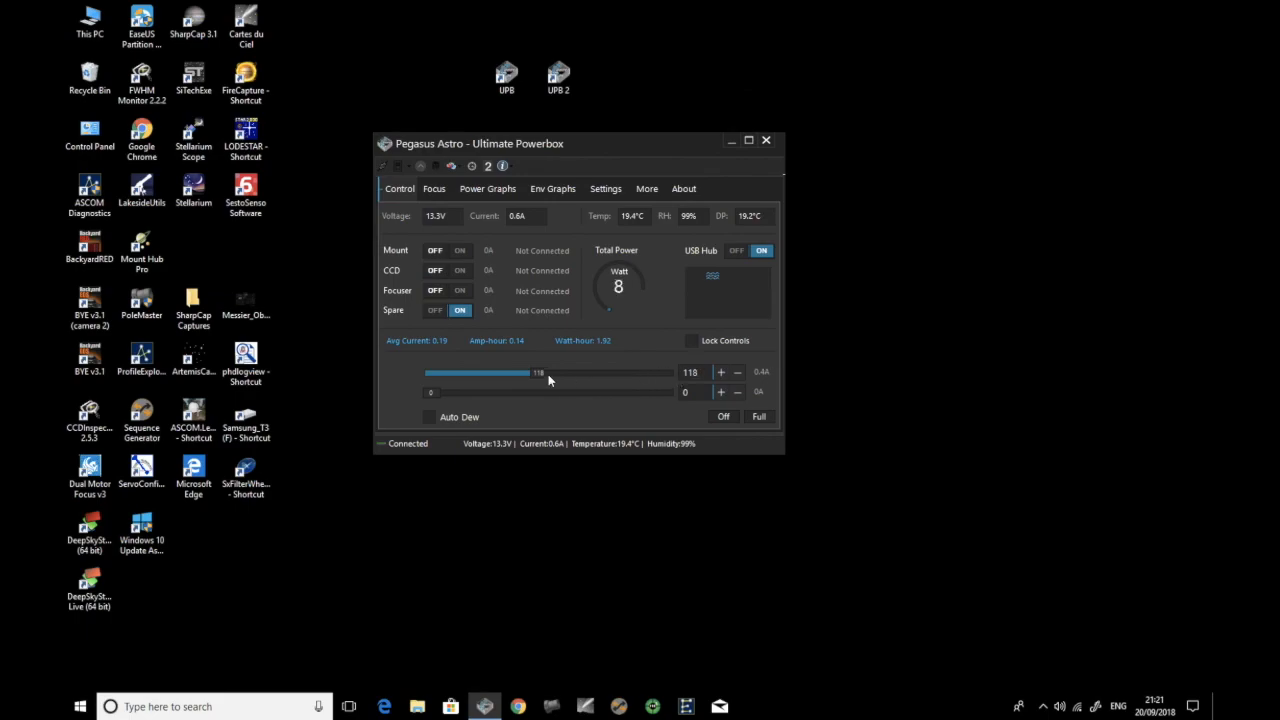
left_click_drag(537, 374, 722, 374)
left_click_drag(663, 374, 568, 373)
left_click(759, 418)
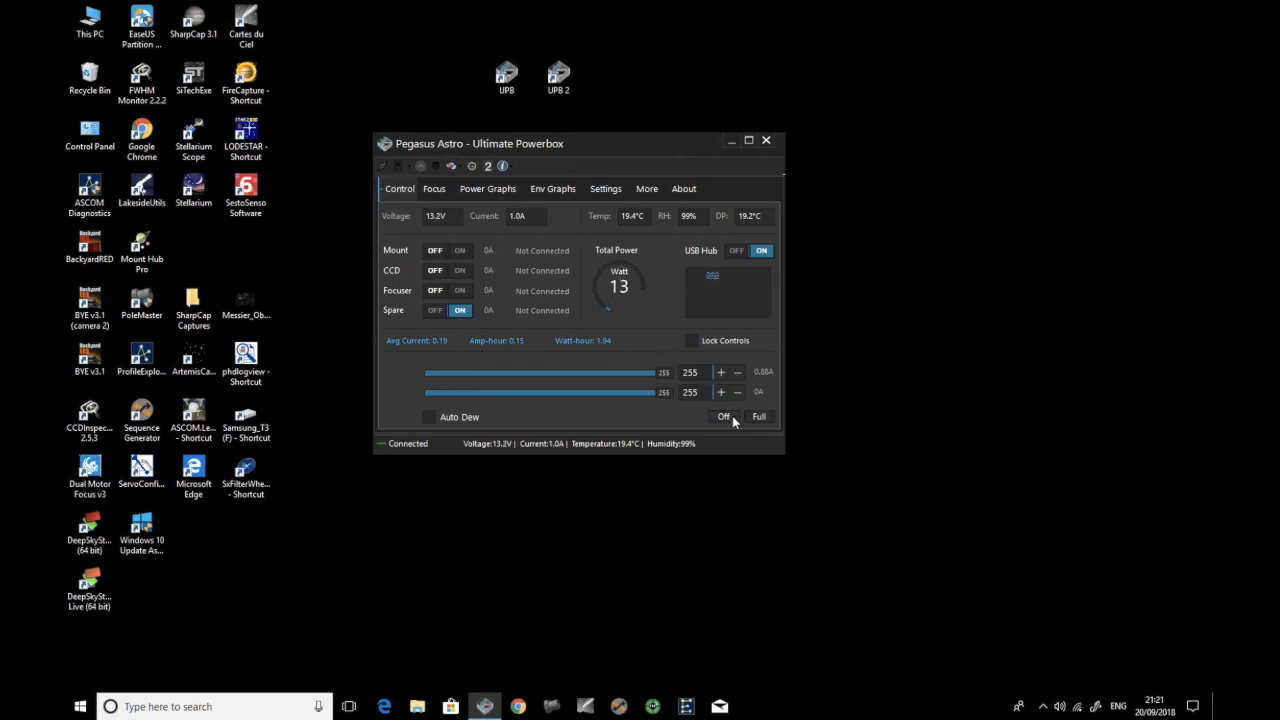
left_click(730, 418)
Step: Turn the automatic dew control on and back off
left_click(430, 418)
left_click(430, 418)
Step: Name the dew outputs OTA for DewA and Guide for DewB, save the names, and return to the controls
left_click(600, 192)
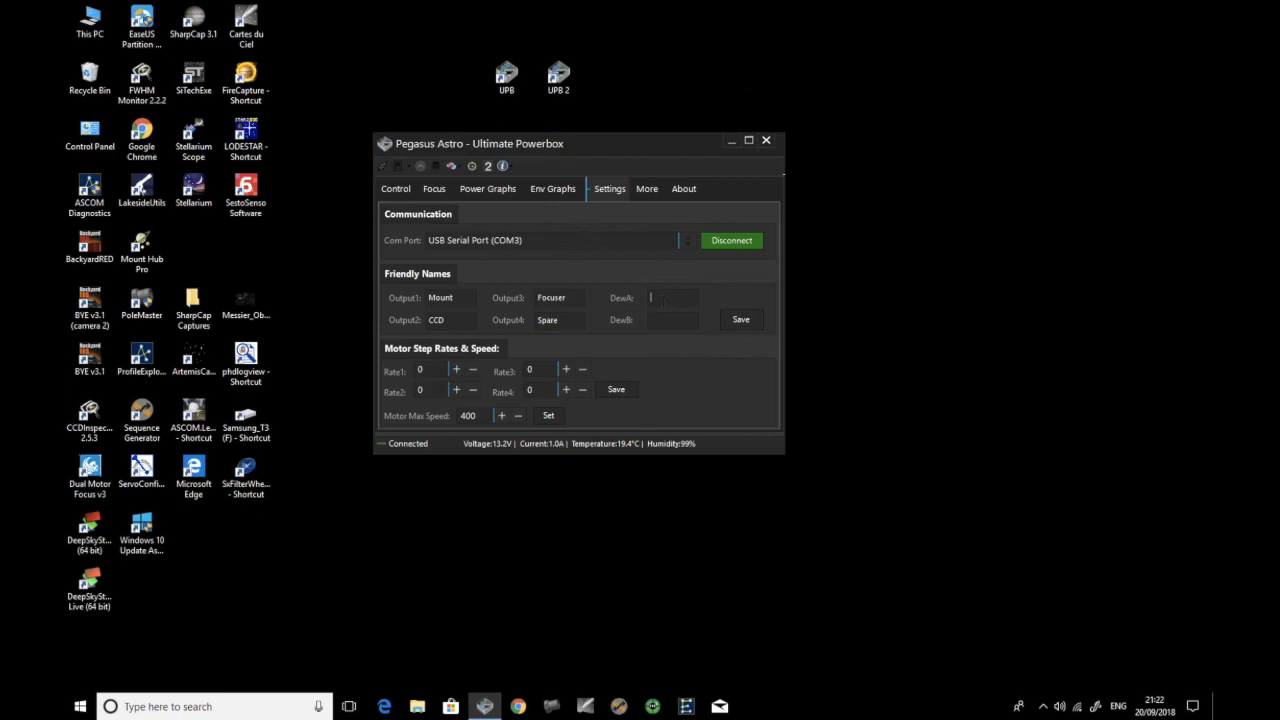
type("OTA")
left_click(651, 320)
type("Guide")
left_click(740, 321)
left_click(400, 192)
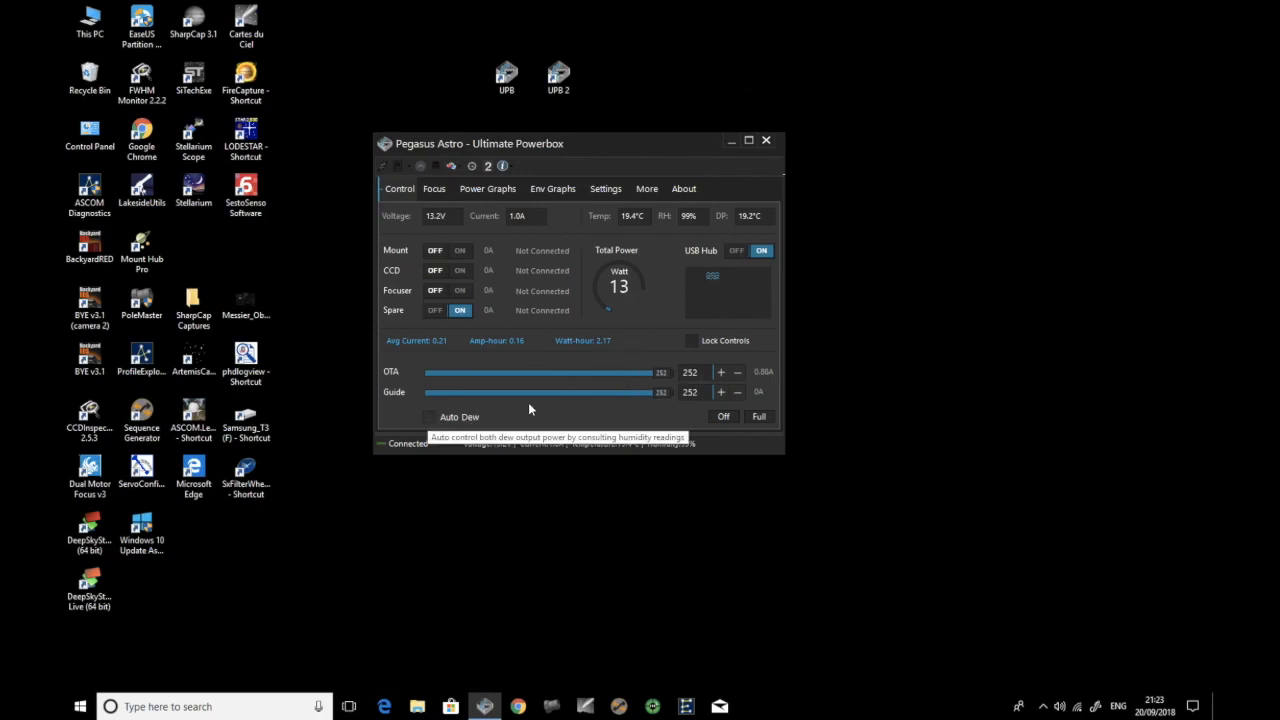
Step: Enable Auto Dew and switch on all four power outputs together with Global ON
left_click(437, 416)
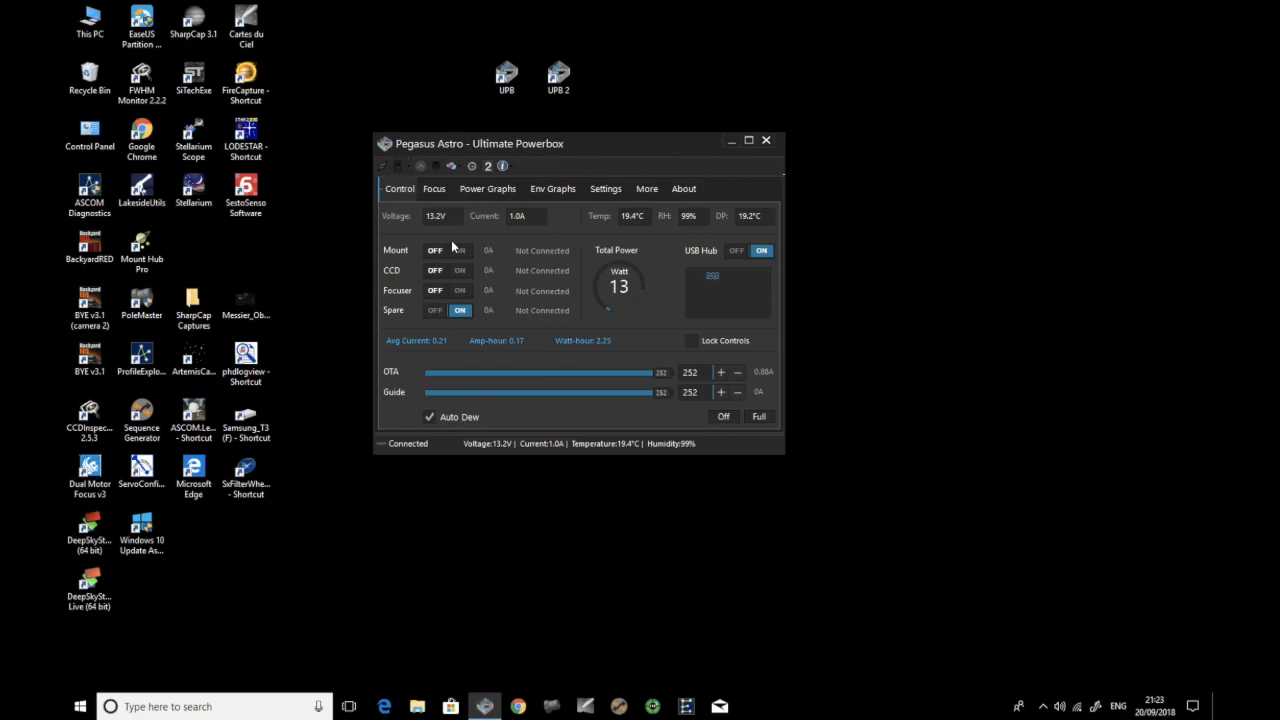
left_click(407, 168)
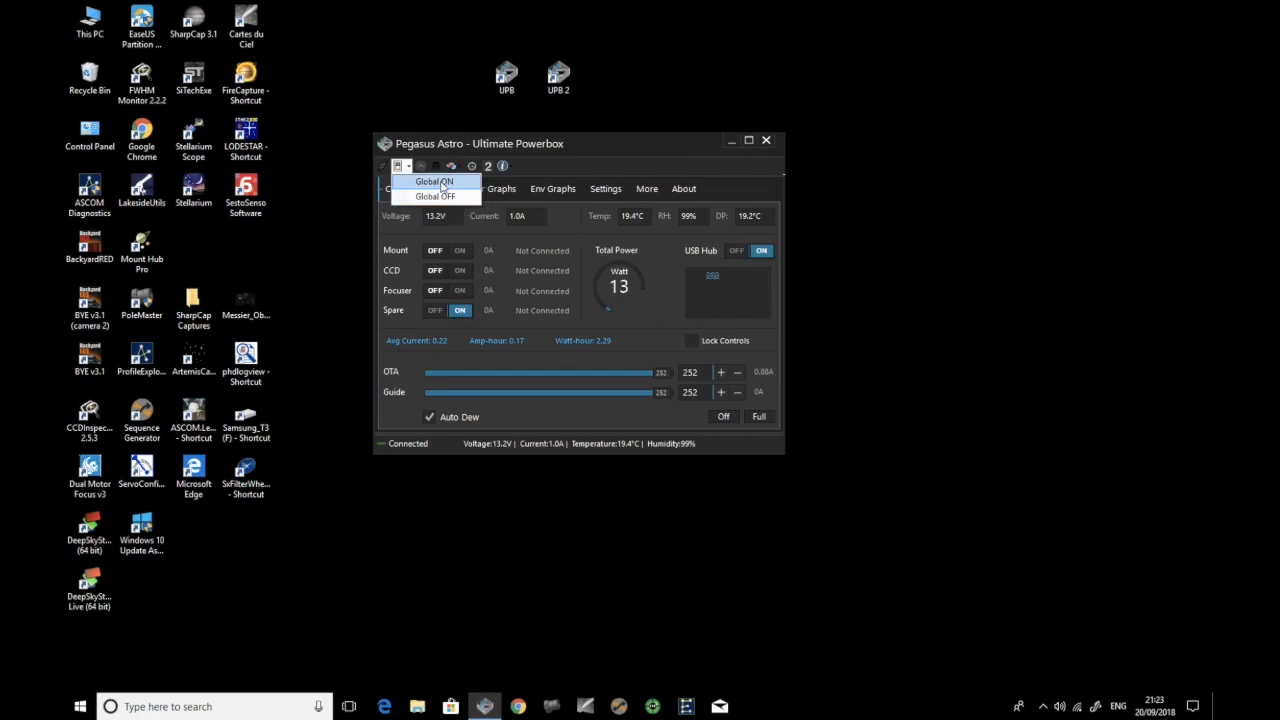
left_click(440, 182)
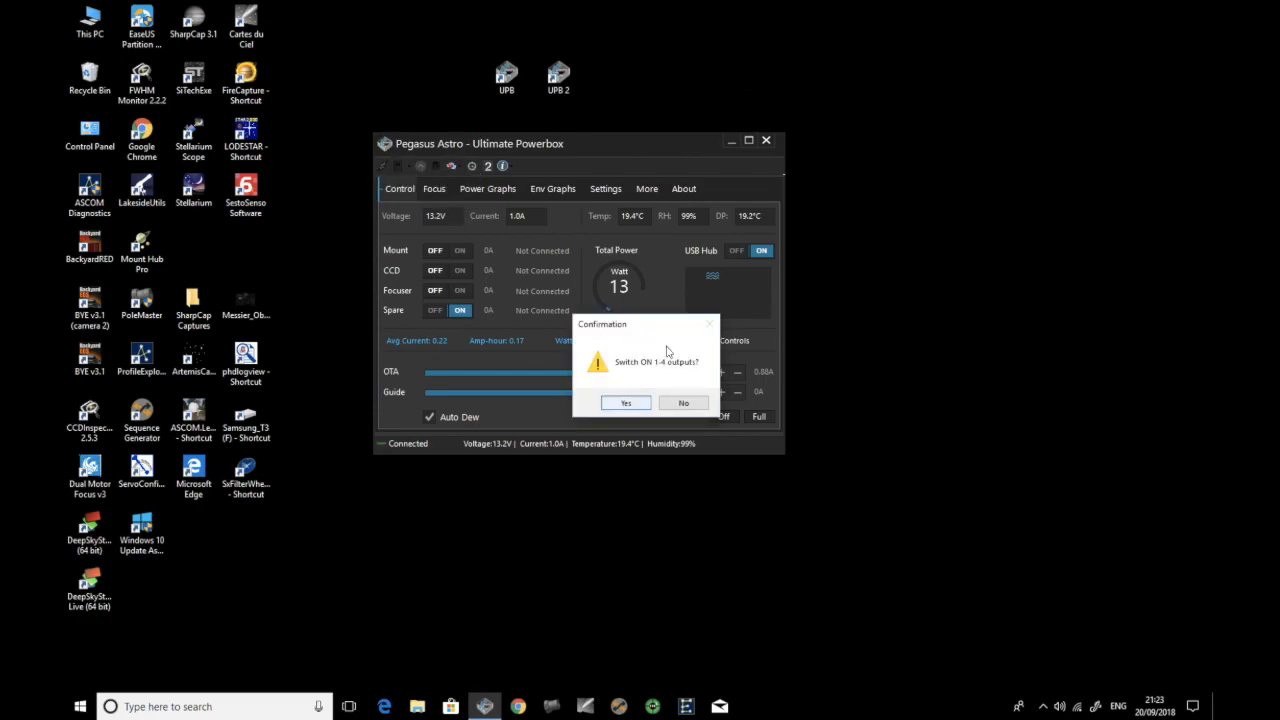
left_click(628, 404)
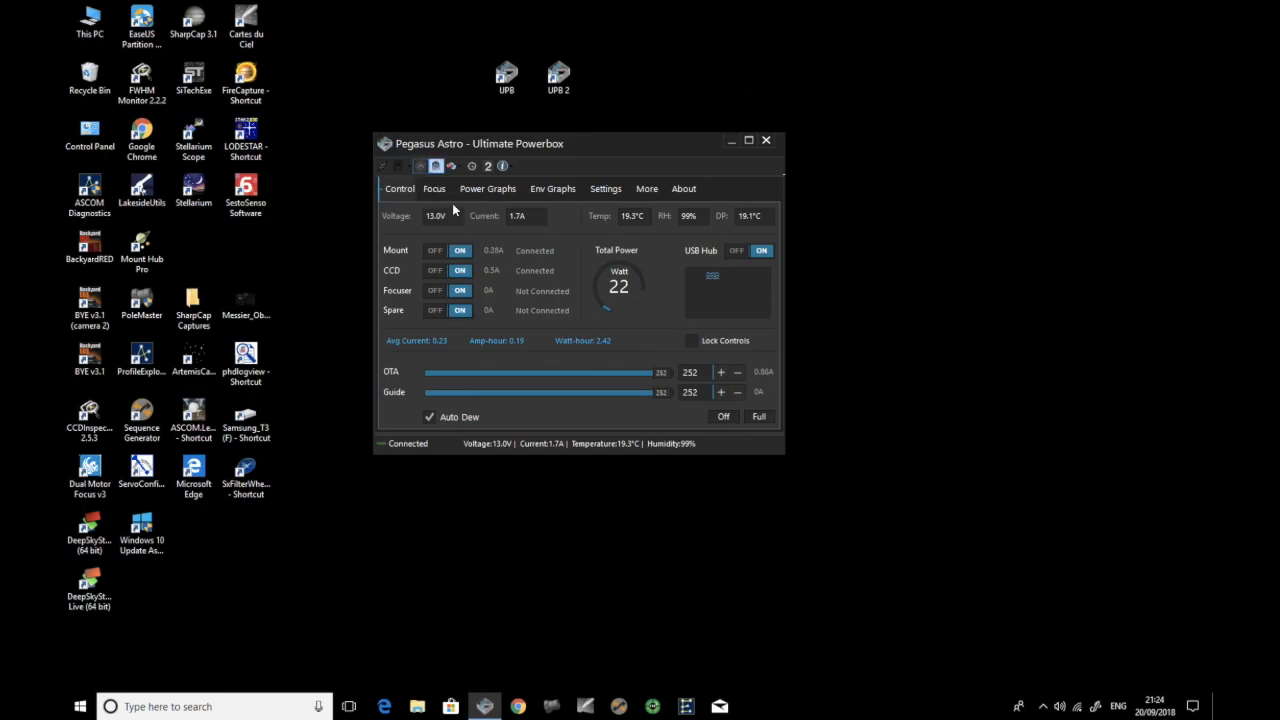
Step: Make the application window transparent, move it over the desktop icons, and move it back to the clear desktop area
left_click_drag(593, 142, 570, 157)
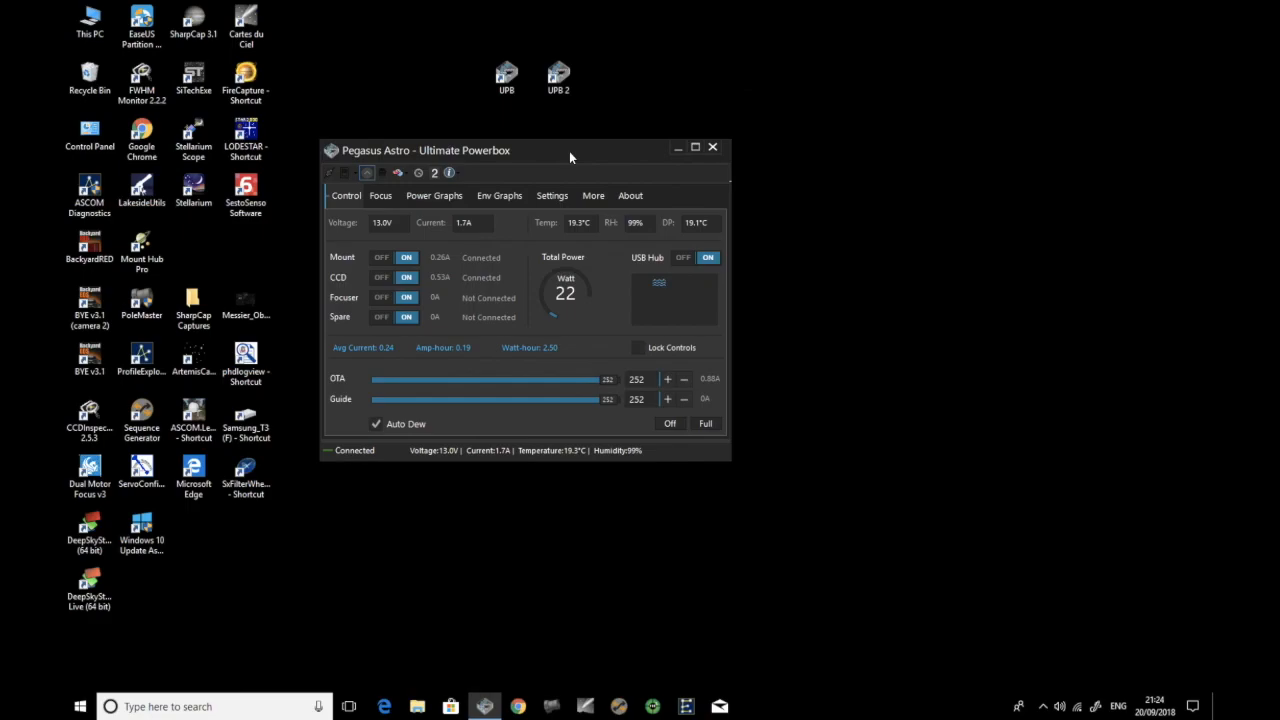
left_click(368, 176)
left_click(383, 175)
left_click_drag(501, 171, 311, 214)
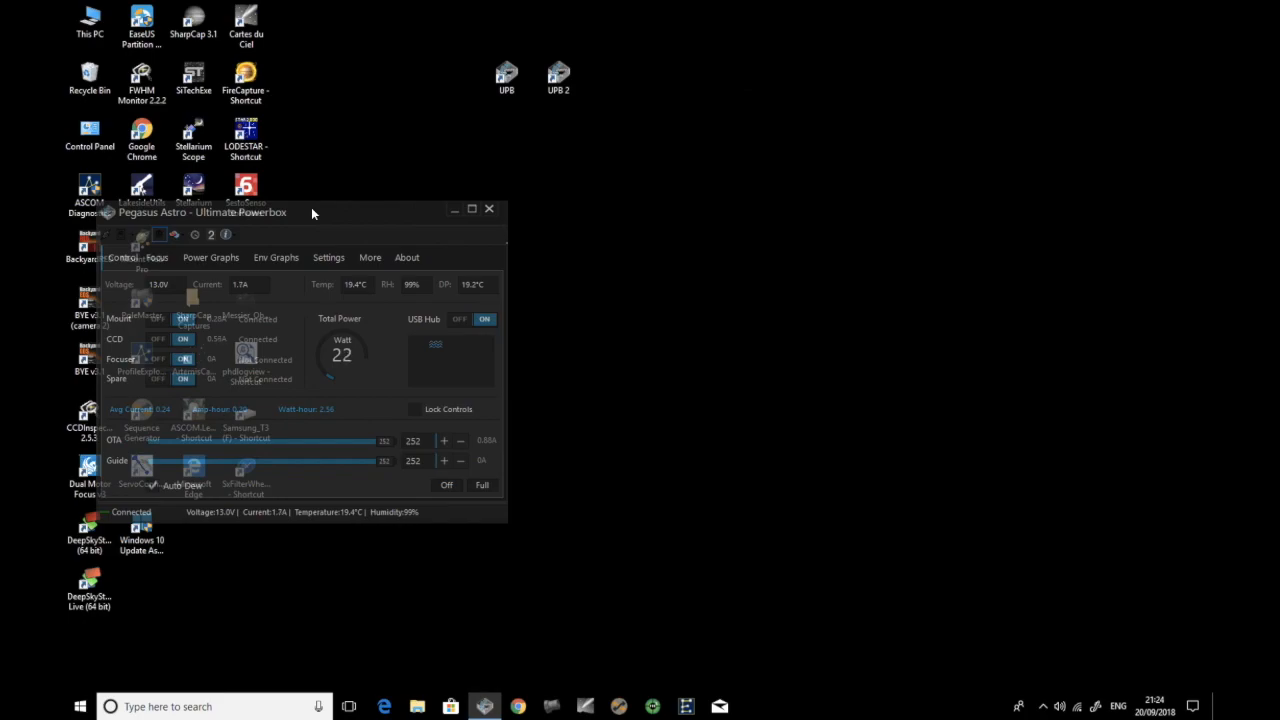
left_click_drag(312, 210, 542, 186)
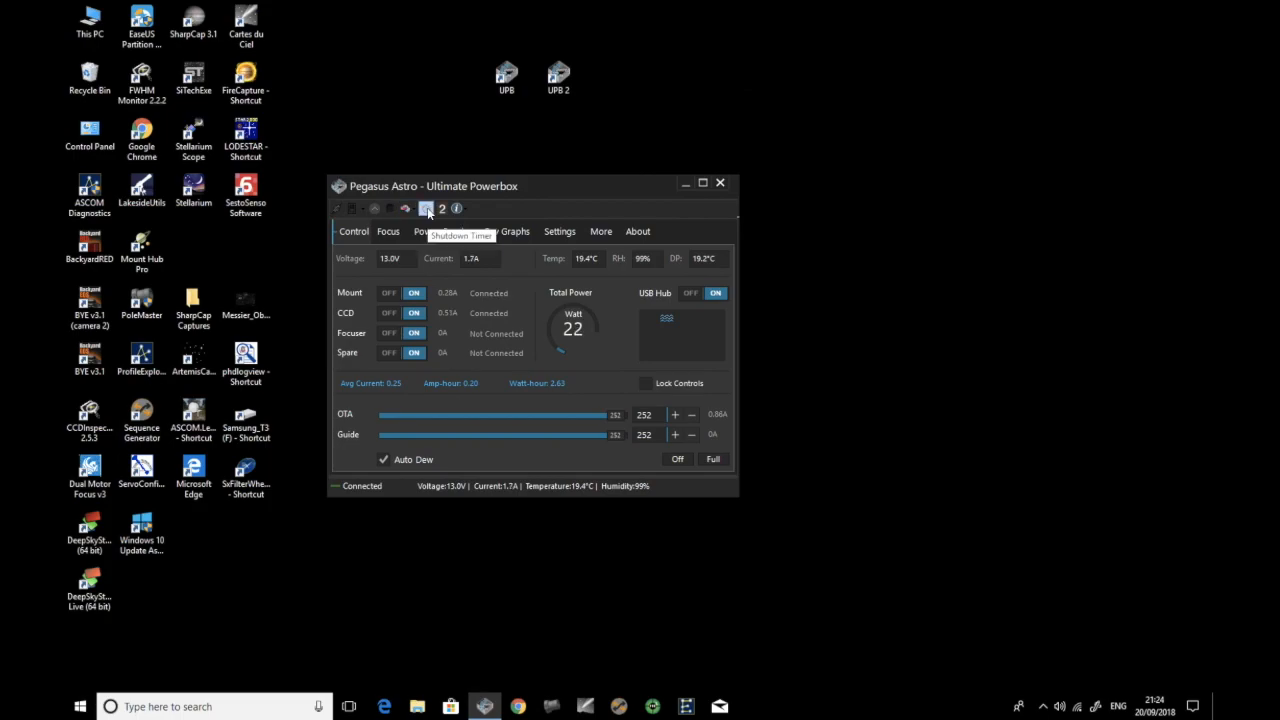
Step: Select the Mount and Focuser outputs in the Shutdown Timer, and close it without starting the timer
left_click(427, 209)
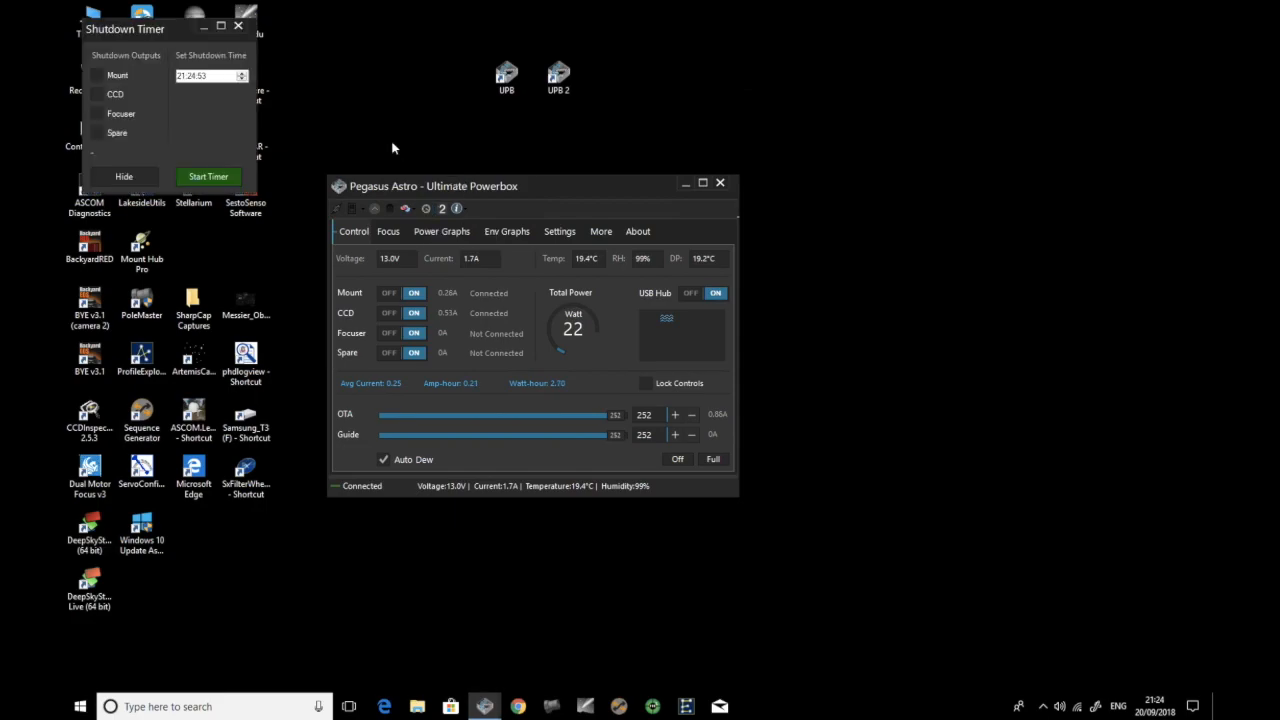
left_click(97, 77)
left_click(98, 94)
left_click(98, 76)
left_click(97, 95)
left_click(97, 114)
left_click(98, 78)
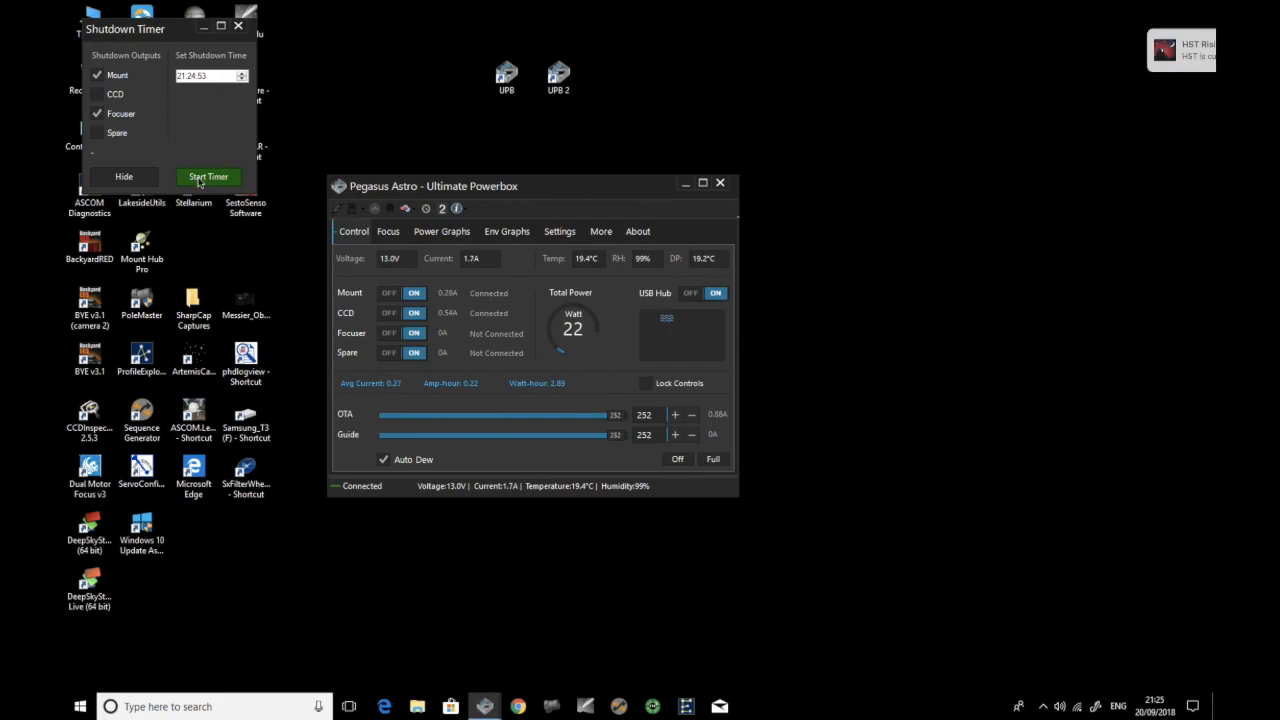
left_click(237, 30)
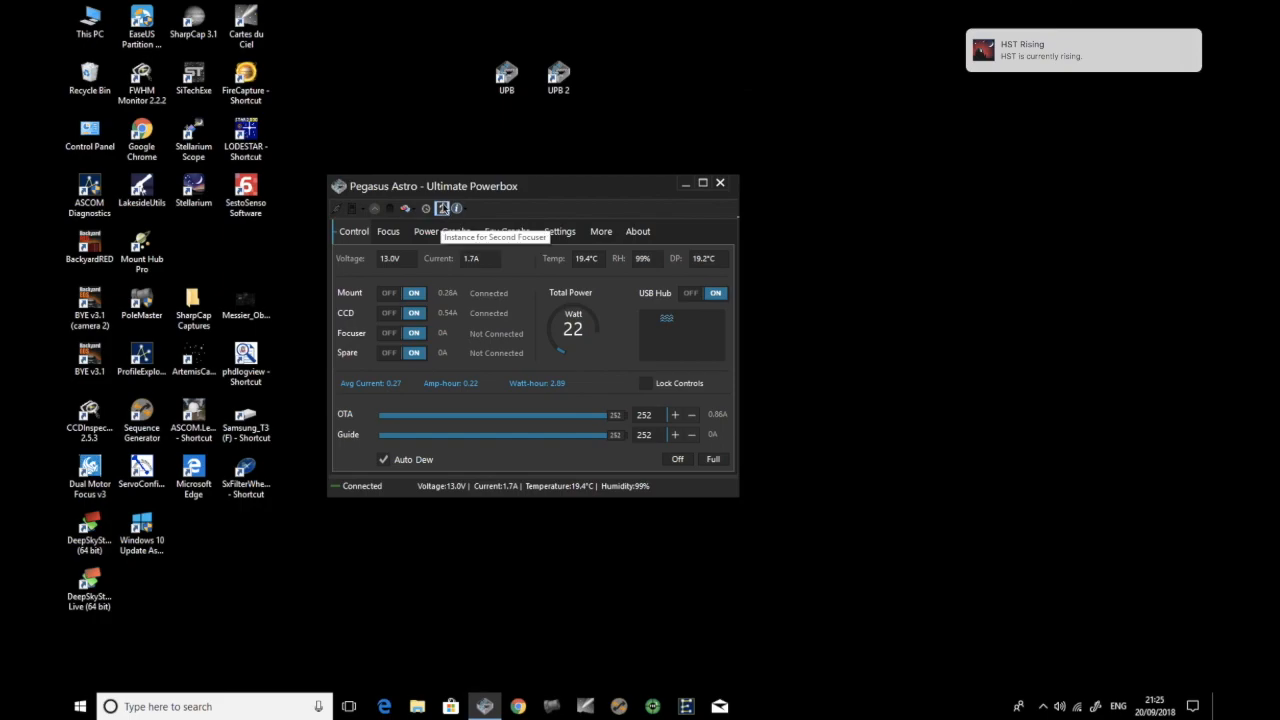
Step: View the how-to for a second focuser instance, close it, and check for software updates
left_click(442, 208)
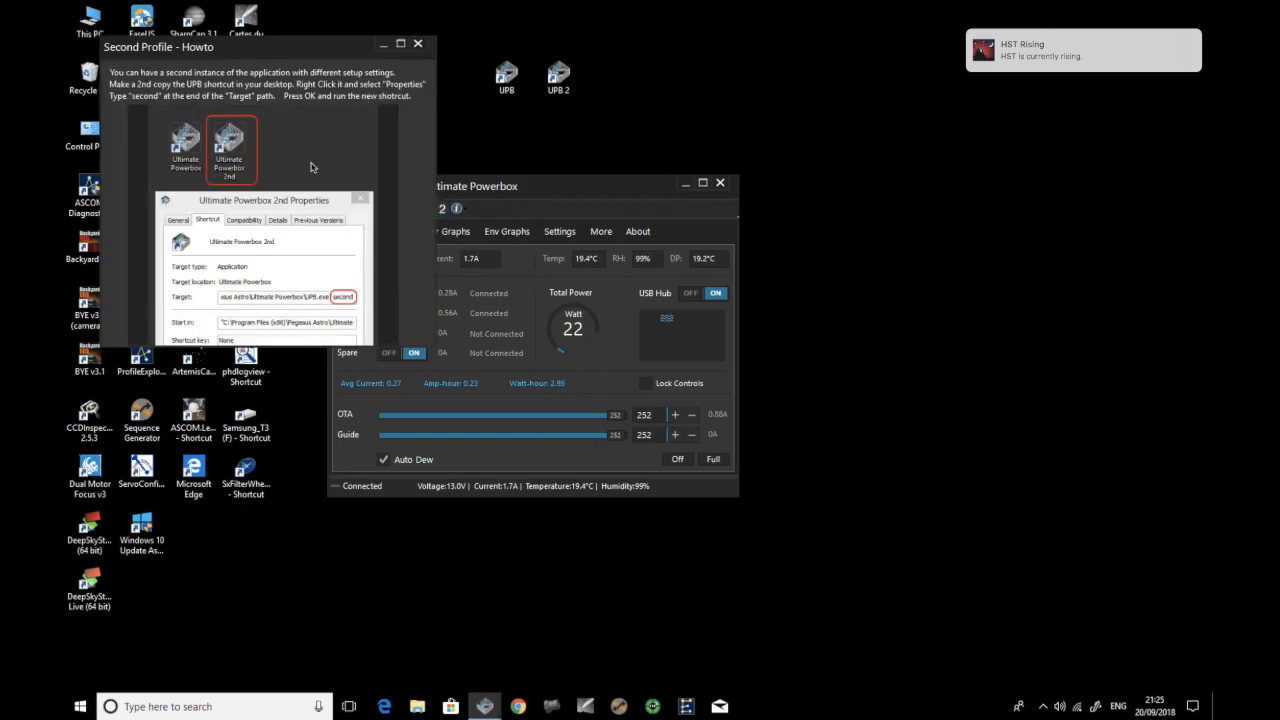
left_click(418, 45)
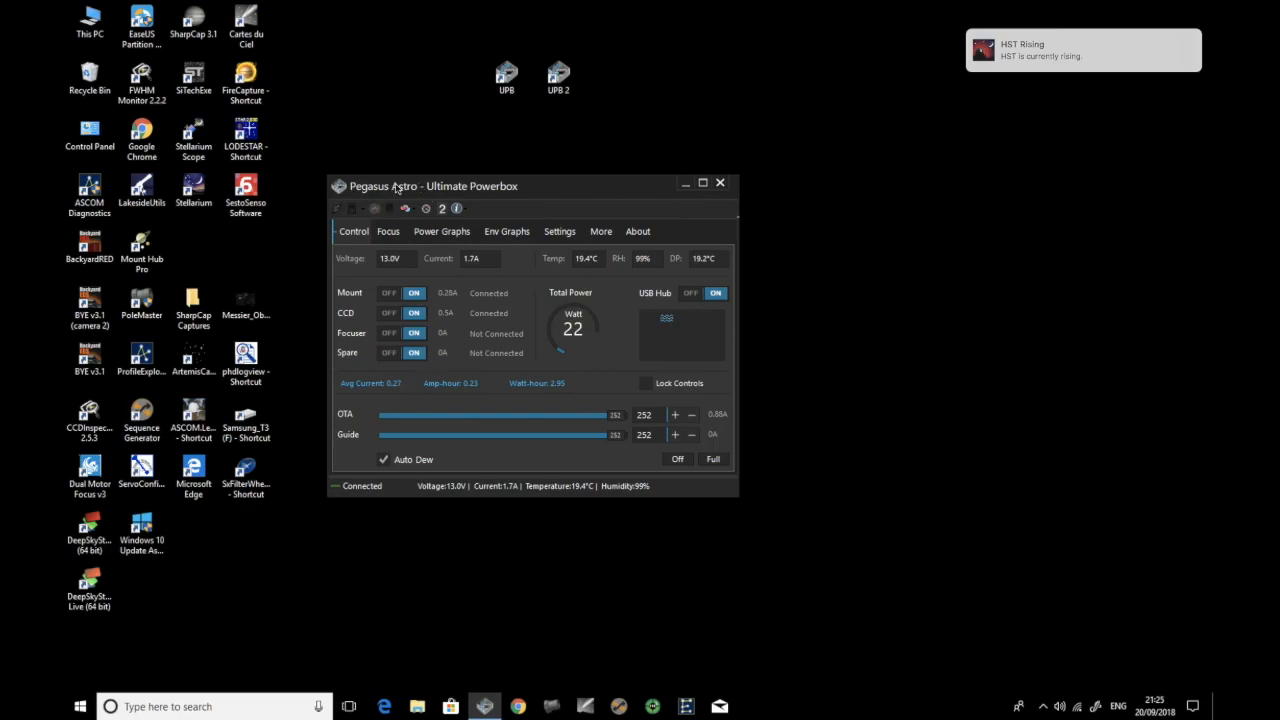
left_click(457, 209)
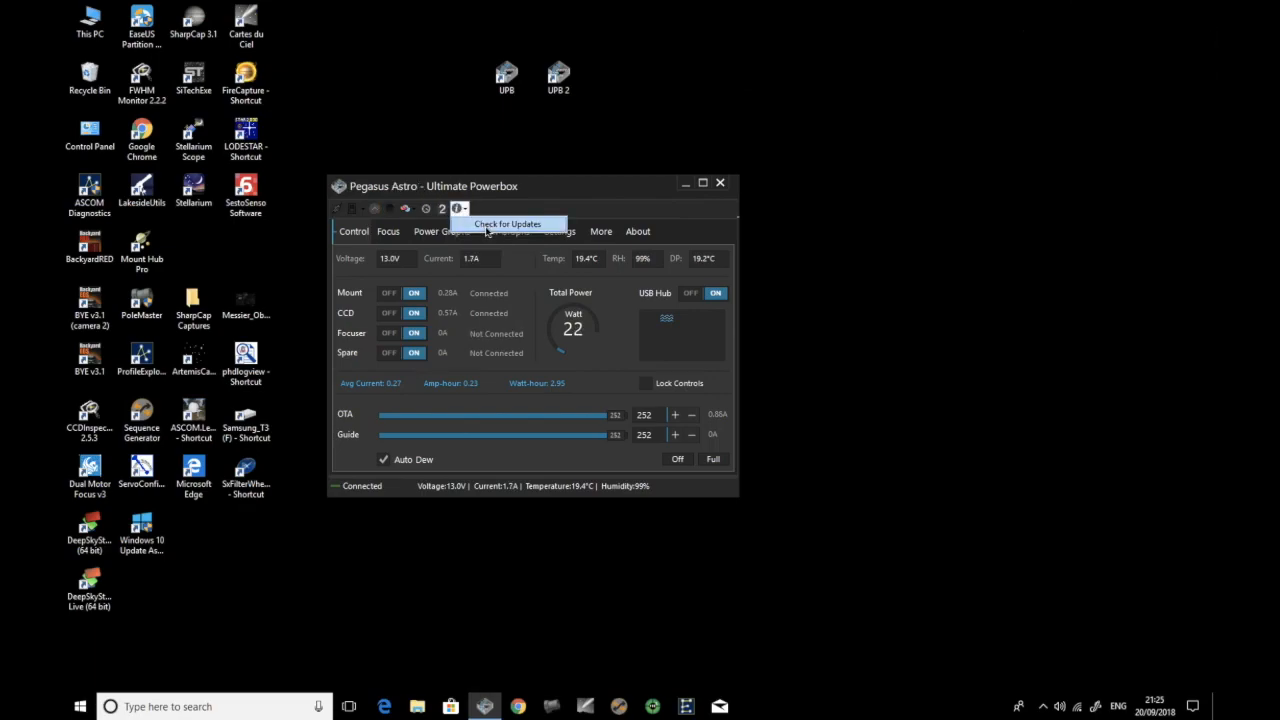
left_click(486, 226)
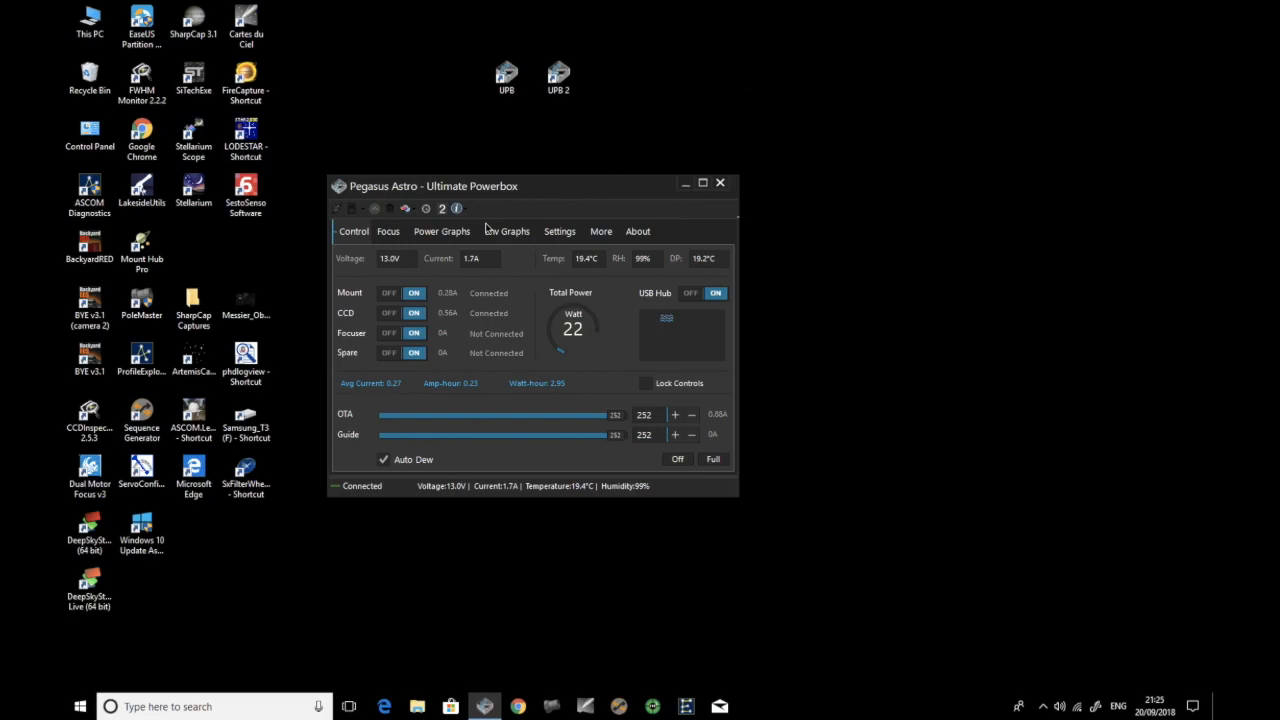
left_click(684, 404)
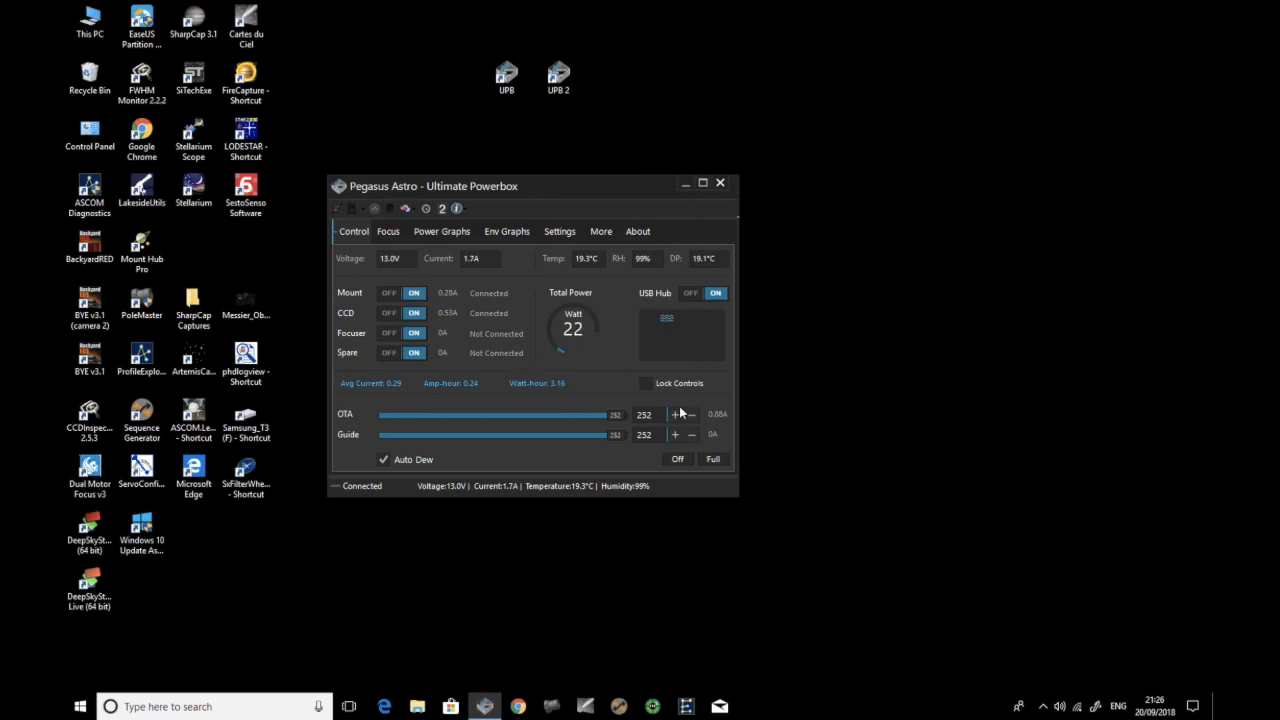
Step: Bring up the focuser controls and send the focuser to position 2500
left_click(389, 233)
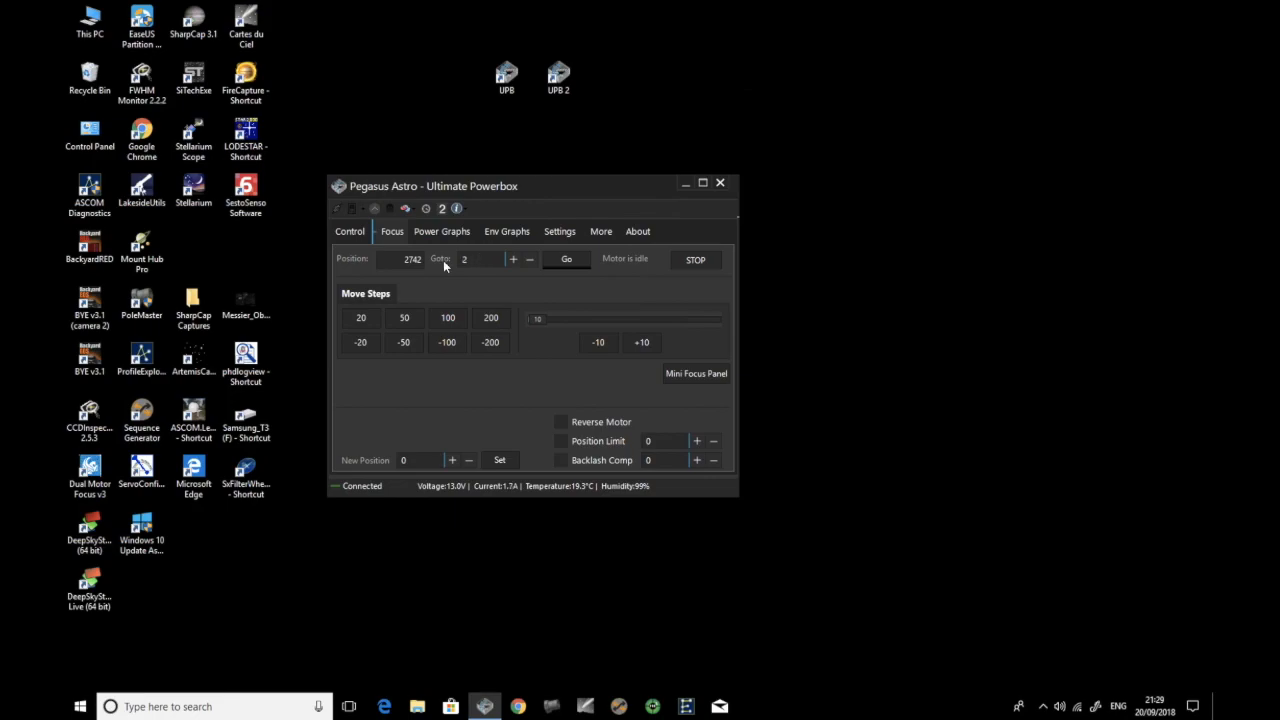
type("00")
left_click(566, 262)
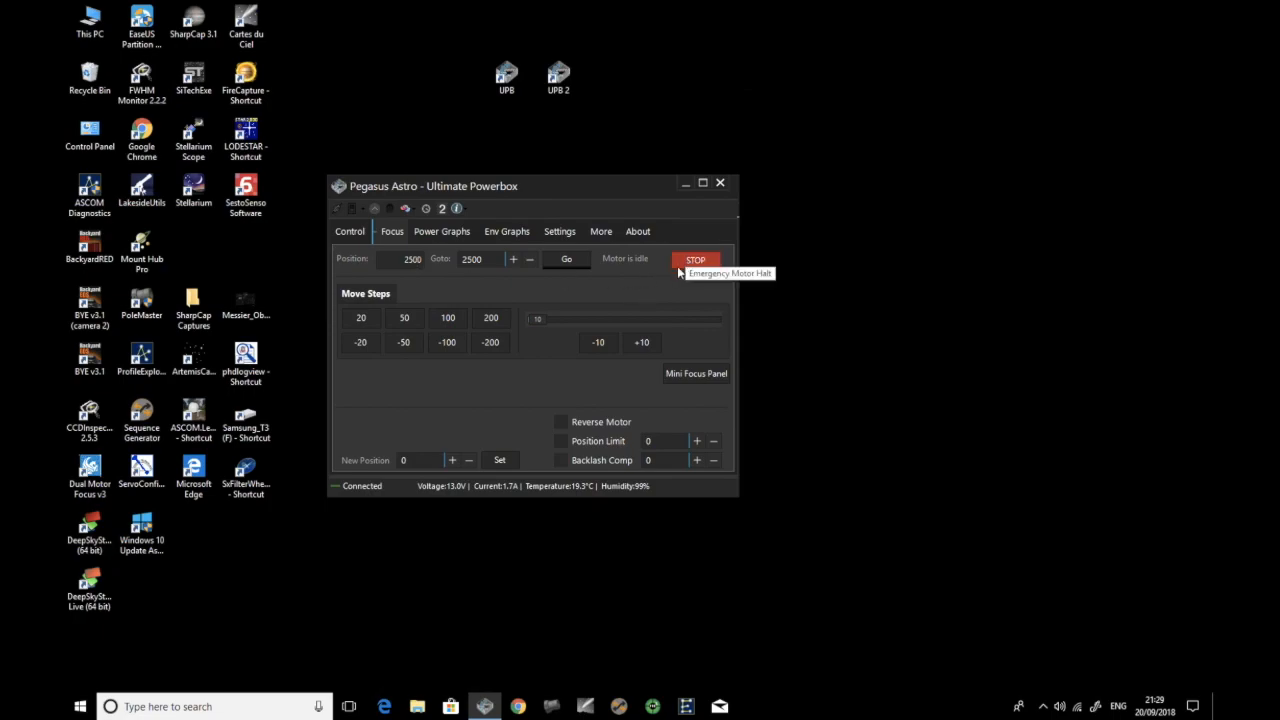
Step: Adjust the goto position to 2499 in single steps, and move the focuser forward by 50 and 100 steps
left_click(511, 265)
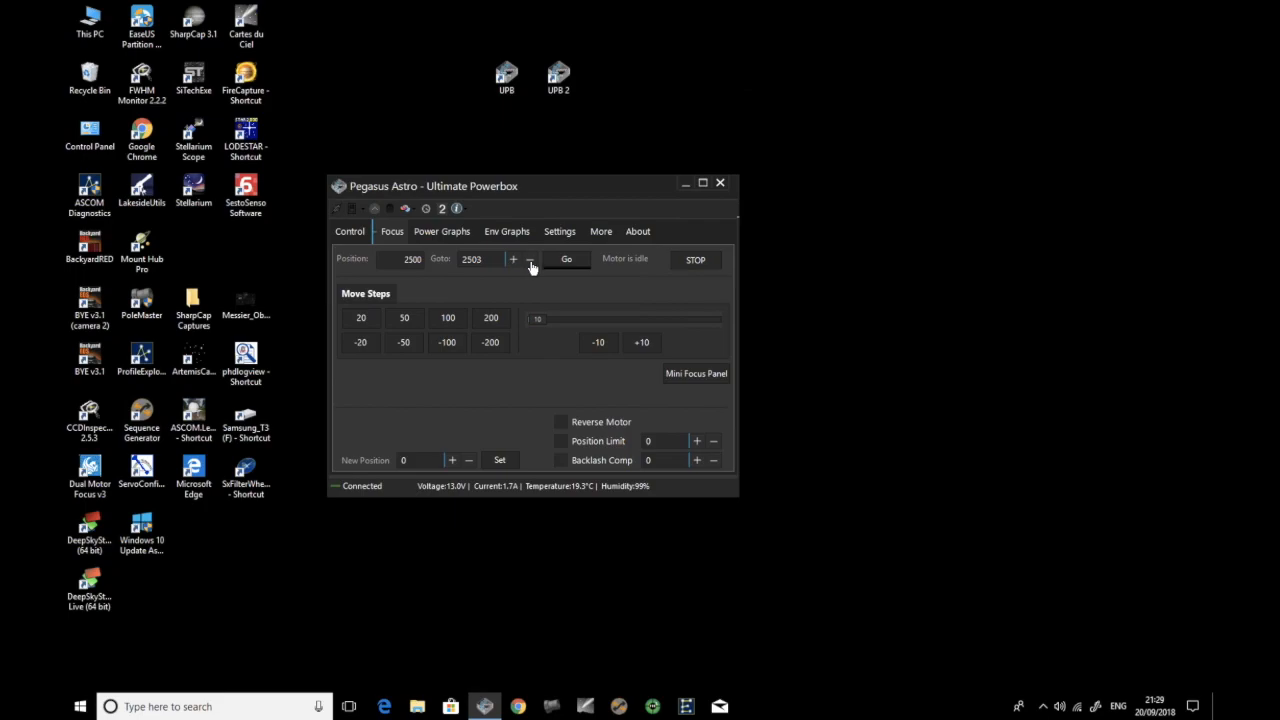
left_click(530, 264)
left_click(530, 264)
left_click(530, 262)
left_click(405, 320)
left_click(449, 317)
Step: Set the motor step rates 1 to 4 to 30, 50, 100 and 200, save them, and check the focuser's move steps
left_click(576, 232)
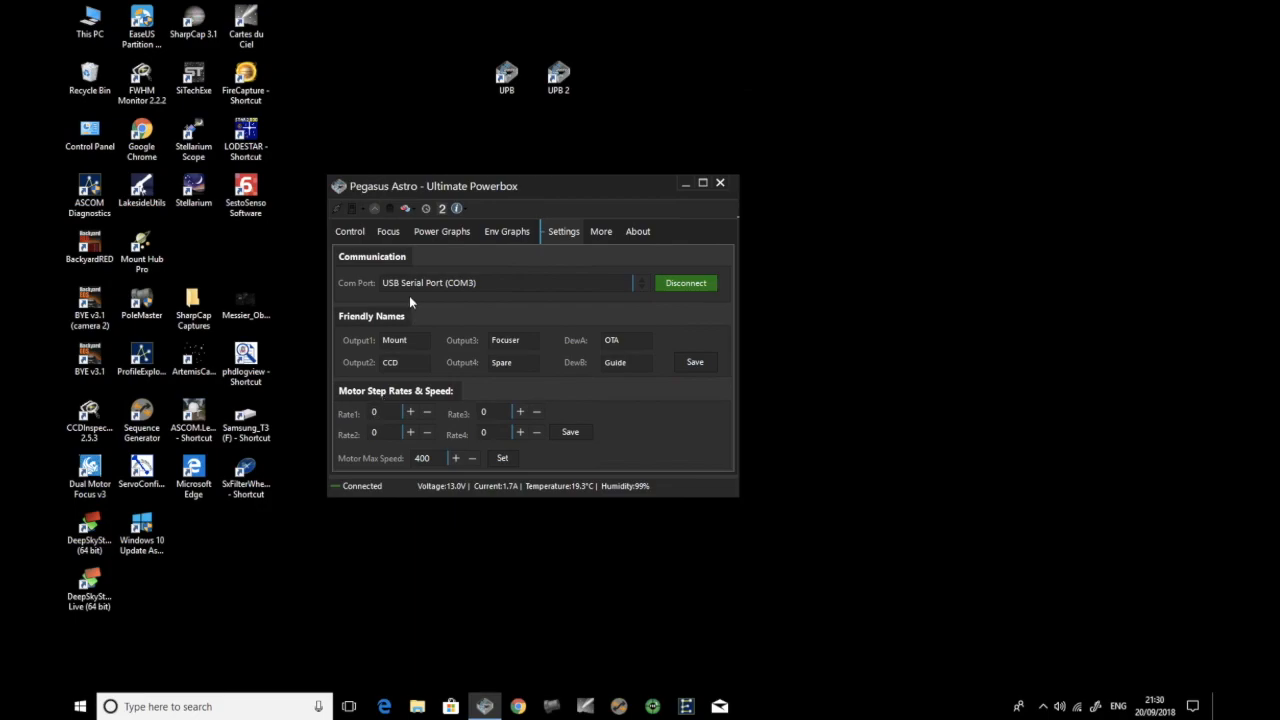
left_click(390, 231)
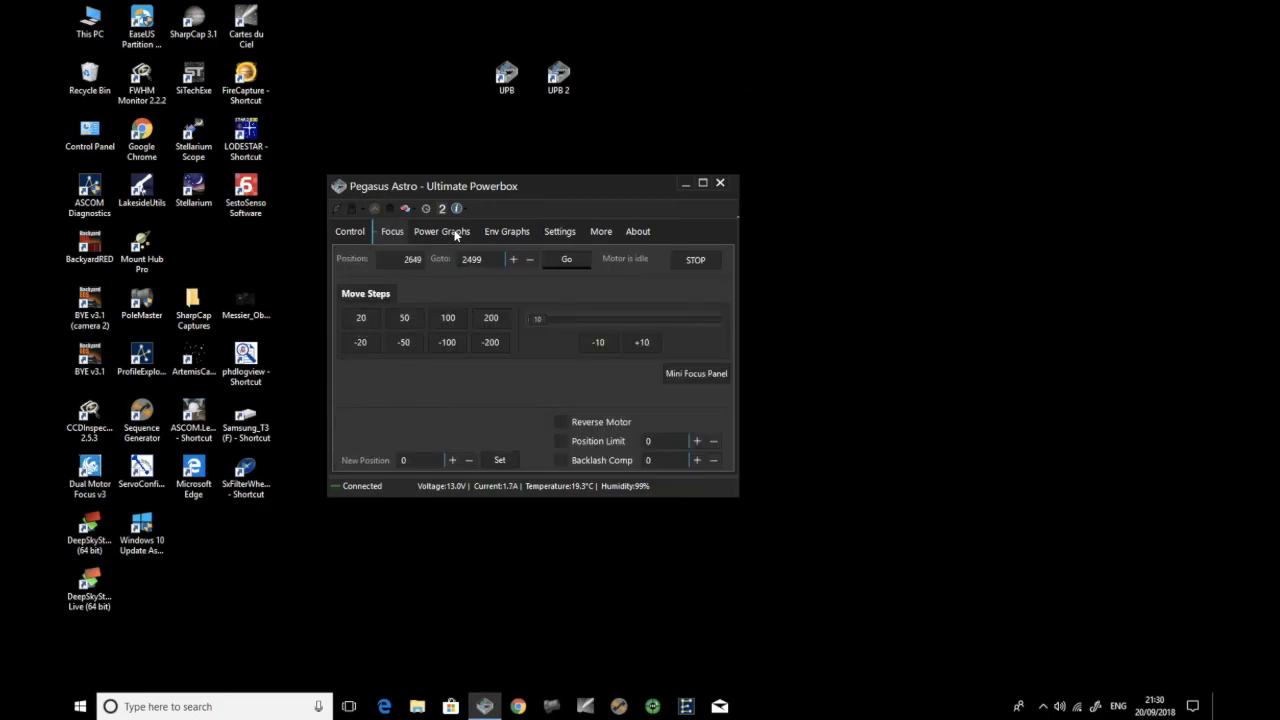
left_click(598, 231)
left_click(570, 232)
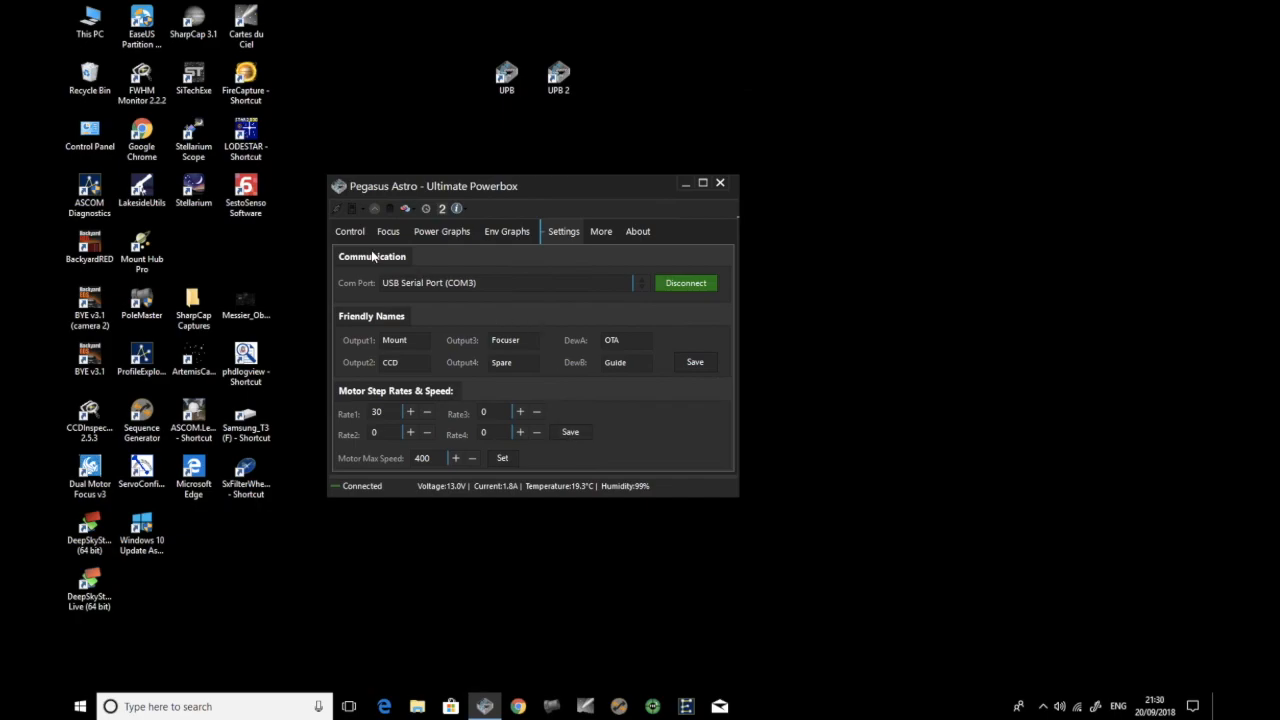
left_click(390, 232)
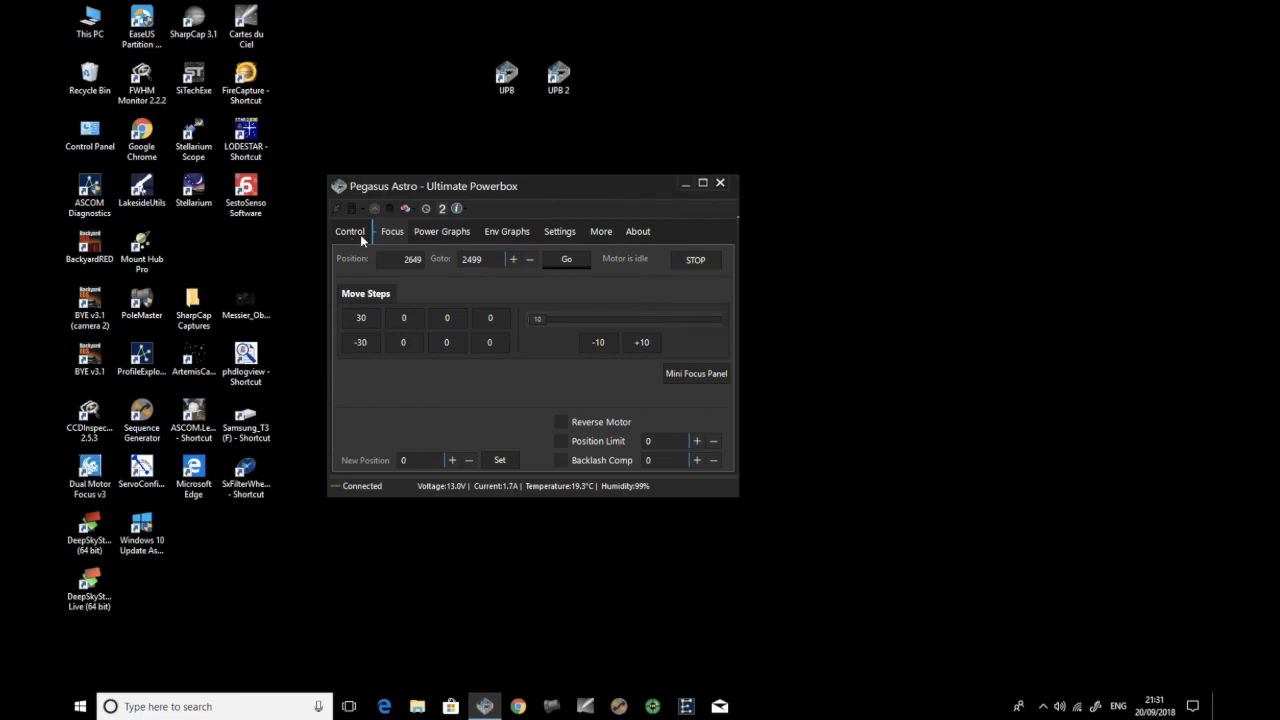
left_click(557, 232)
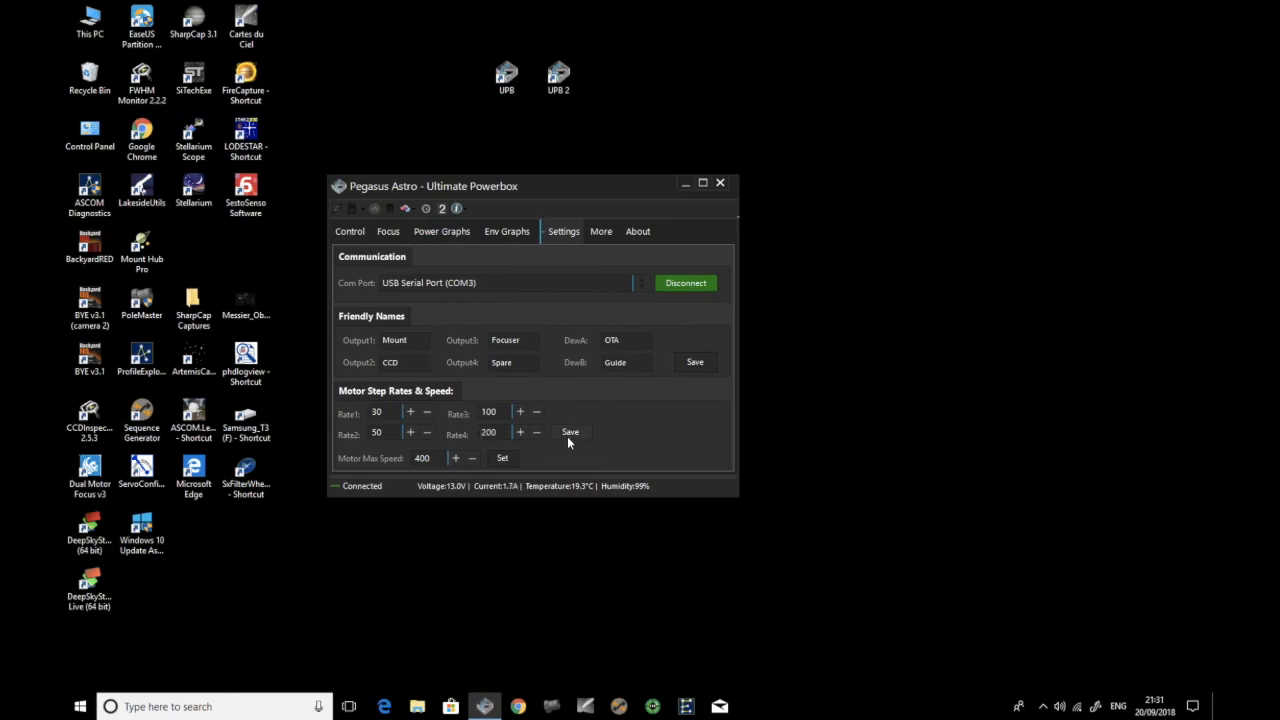
left_click(388, 233)
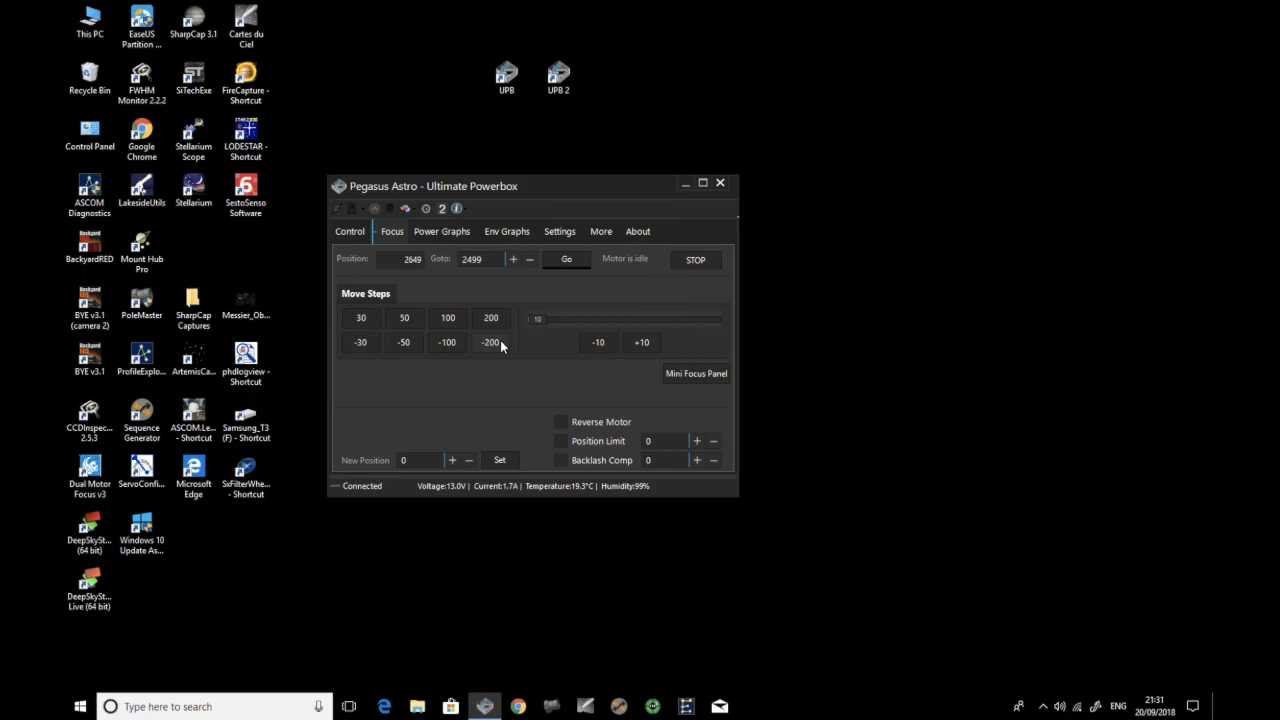
Step: Set the adjustable step size to 145 and move the focuser back by 145 steps
left_click_drag(536, 323, 578, 324)
left_click_drag(576, 321, 586, 322)
left_click(602, 348)
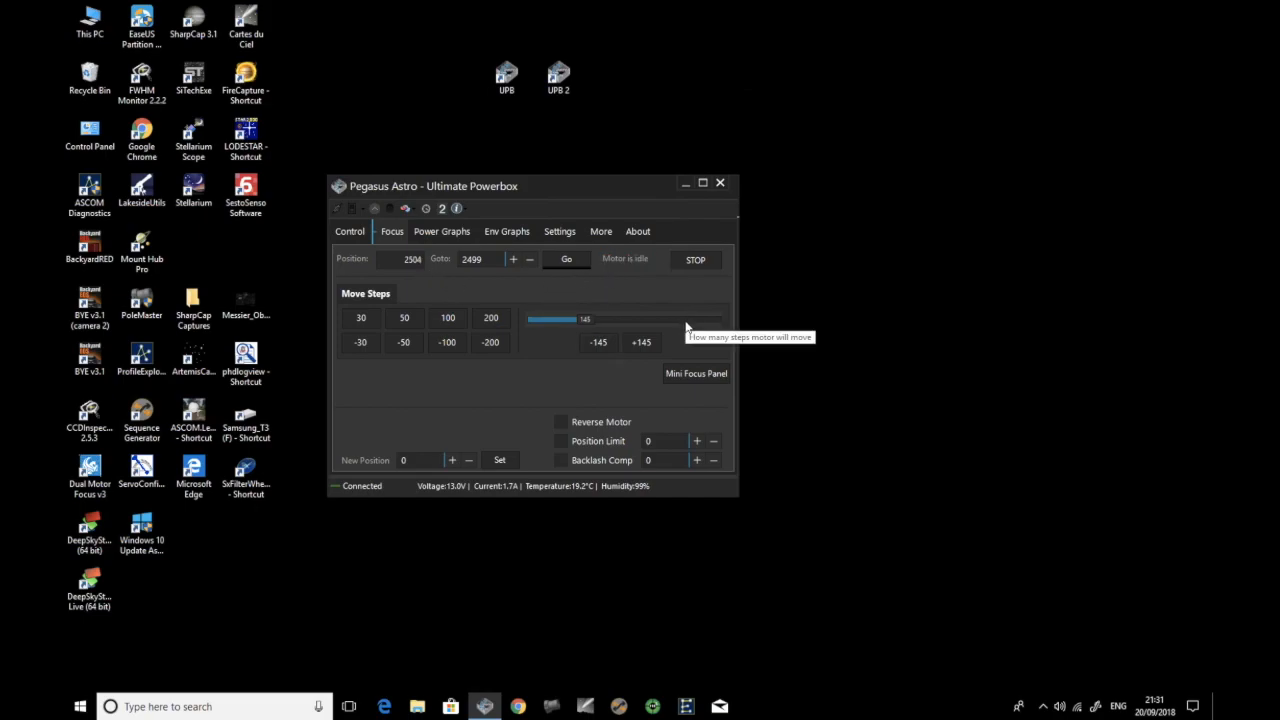
Step: Show and close the Mini Focus Panel, and turn Reverse Motor on and back off
left_click(699, 376)
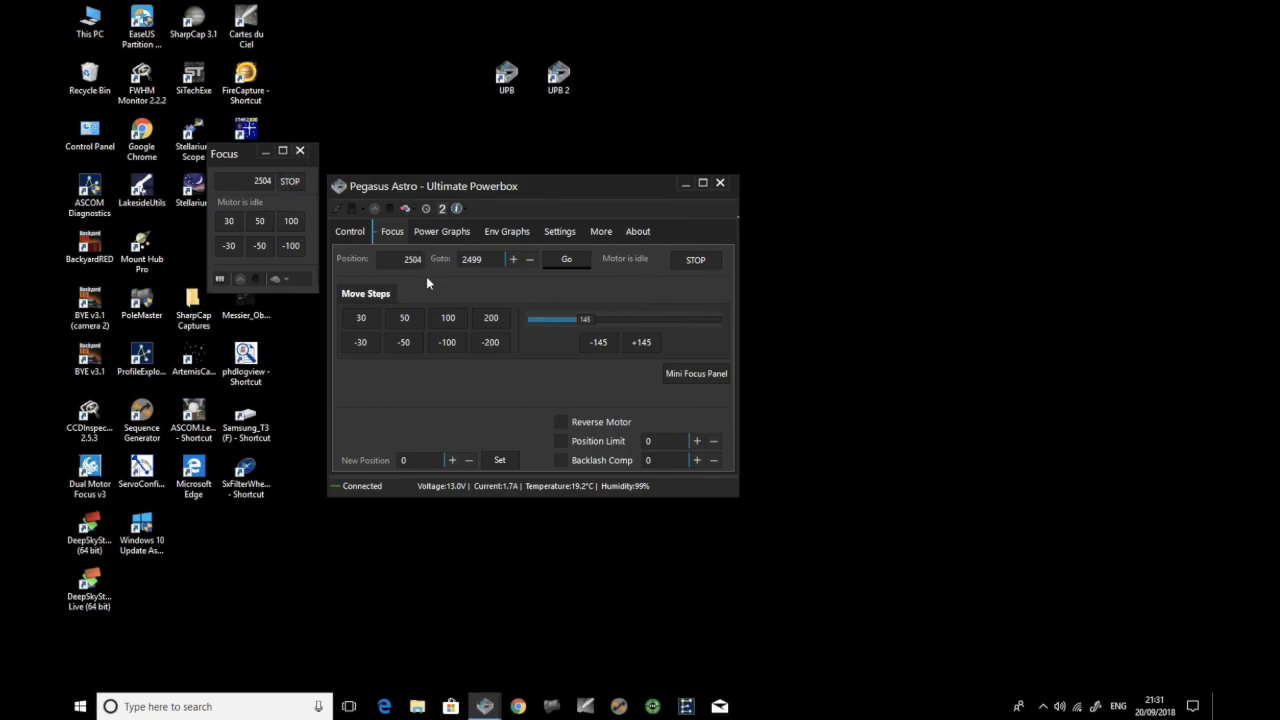
left_click(300, 152)
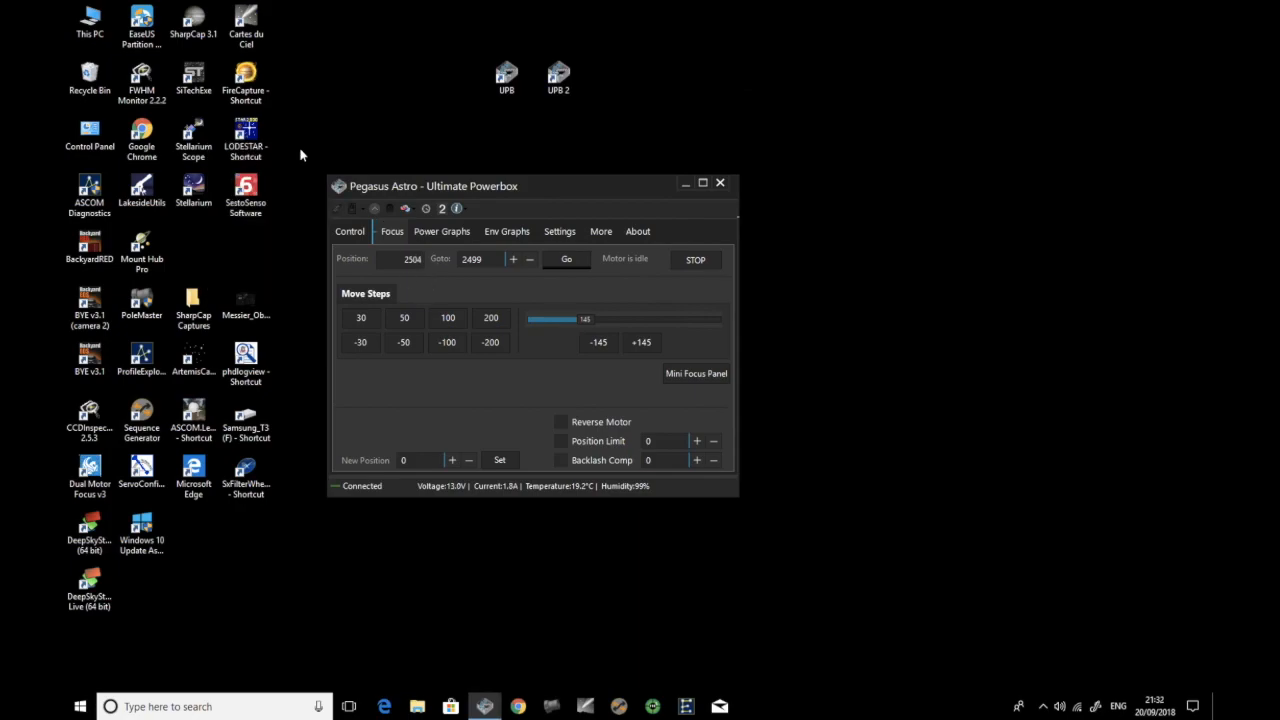
left_click(562, 423)
left_click(562, 423)
Step: Enable a focuser Position Limit of 2904 and try a 200-step move past it
left_click(491, 320)
left_click(562, 443)
left_click(697, 444)
left_click(451, 345)
left_click(494, 323)
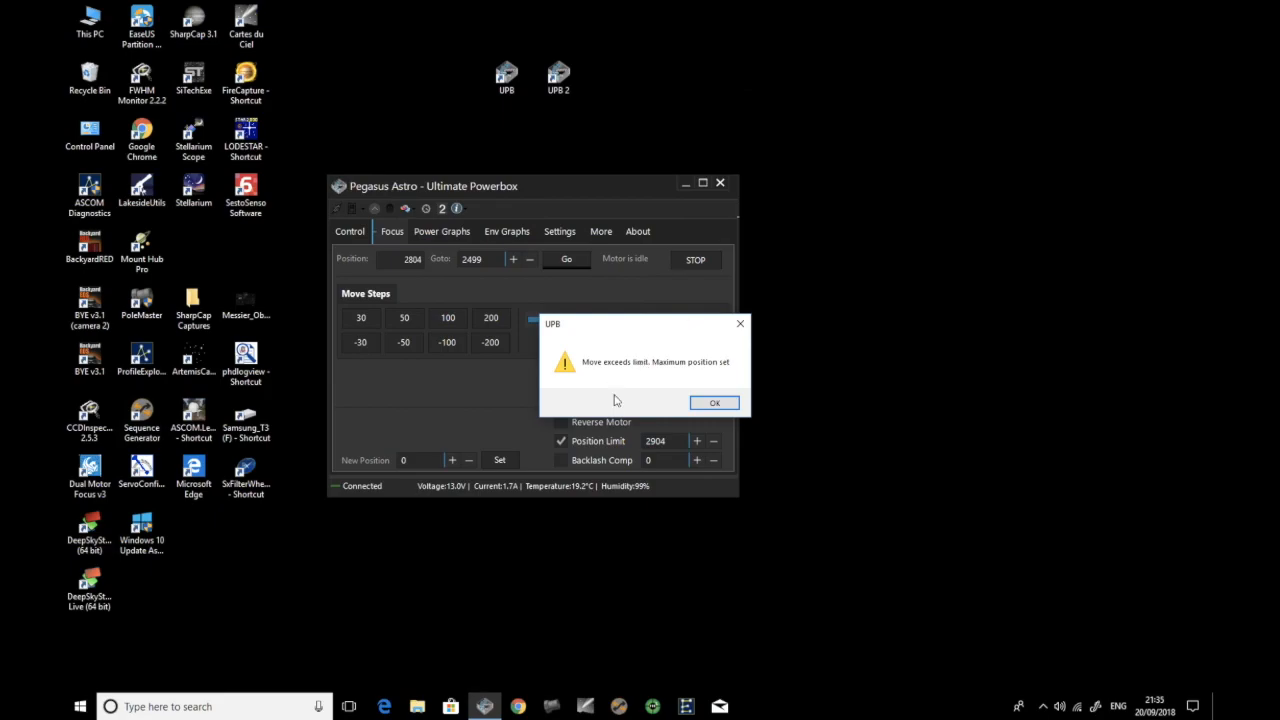
left_click(708, 402)
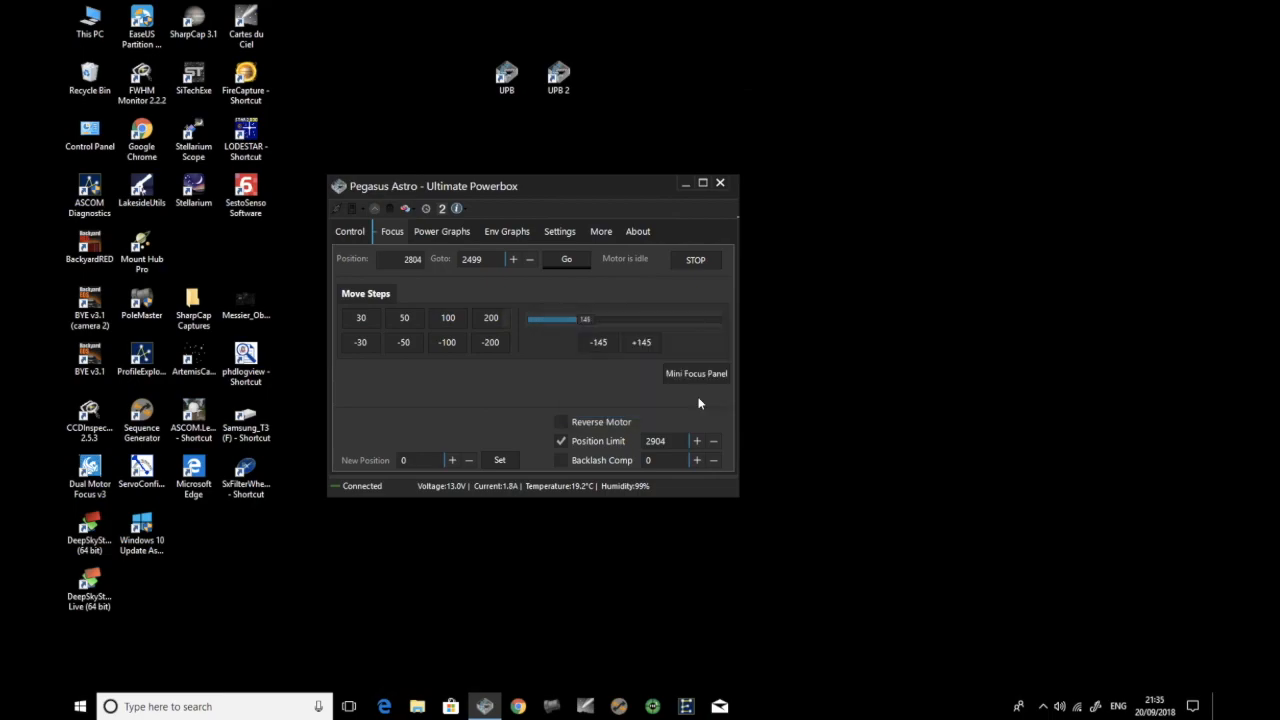
Step: Move the focuser forward 100 steps to its position limit, and try to move another 30 steps
left_click(448, 320)
left_click(360, 322)
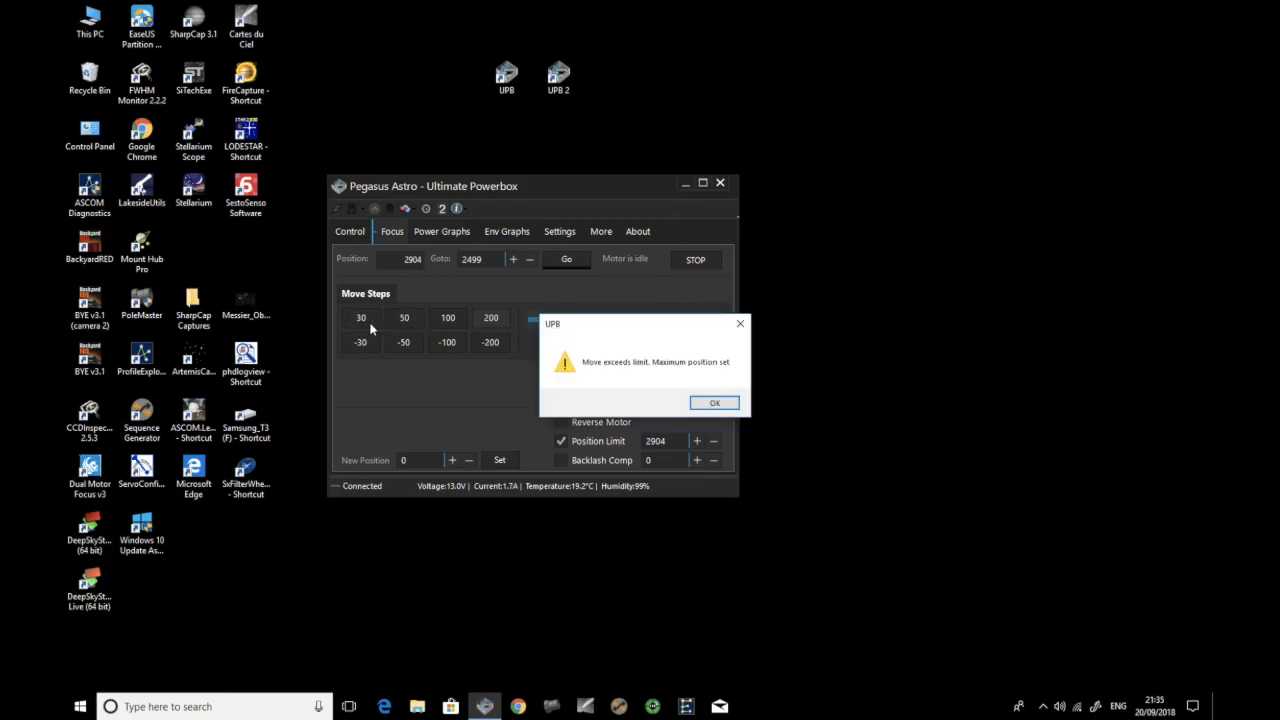
left_click(712, 404)
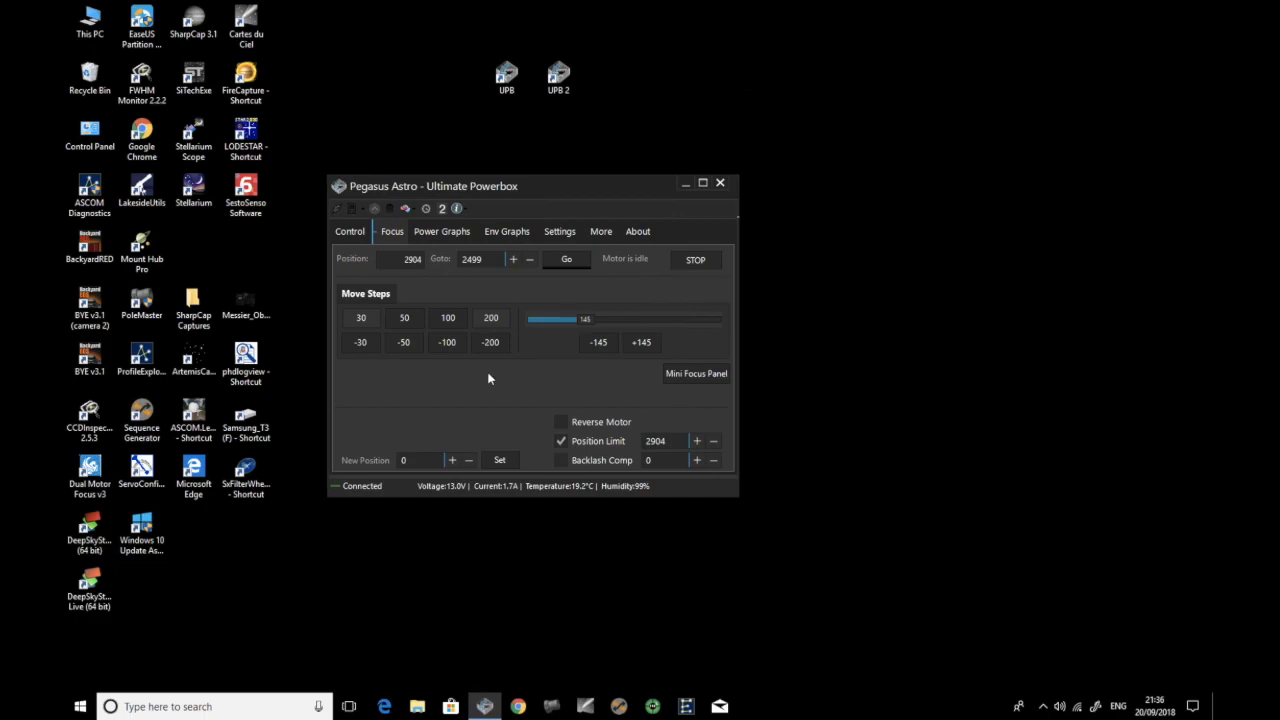
Step: Examine the Power Graphs by zooming into the rise in the current graph twice, and reset its zoom
left_click(447, 233)
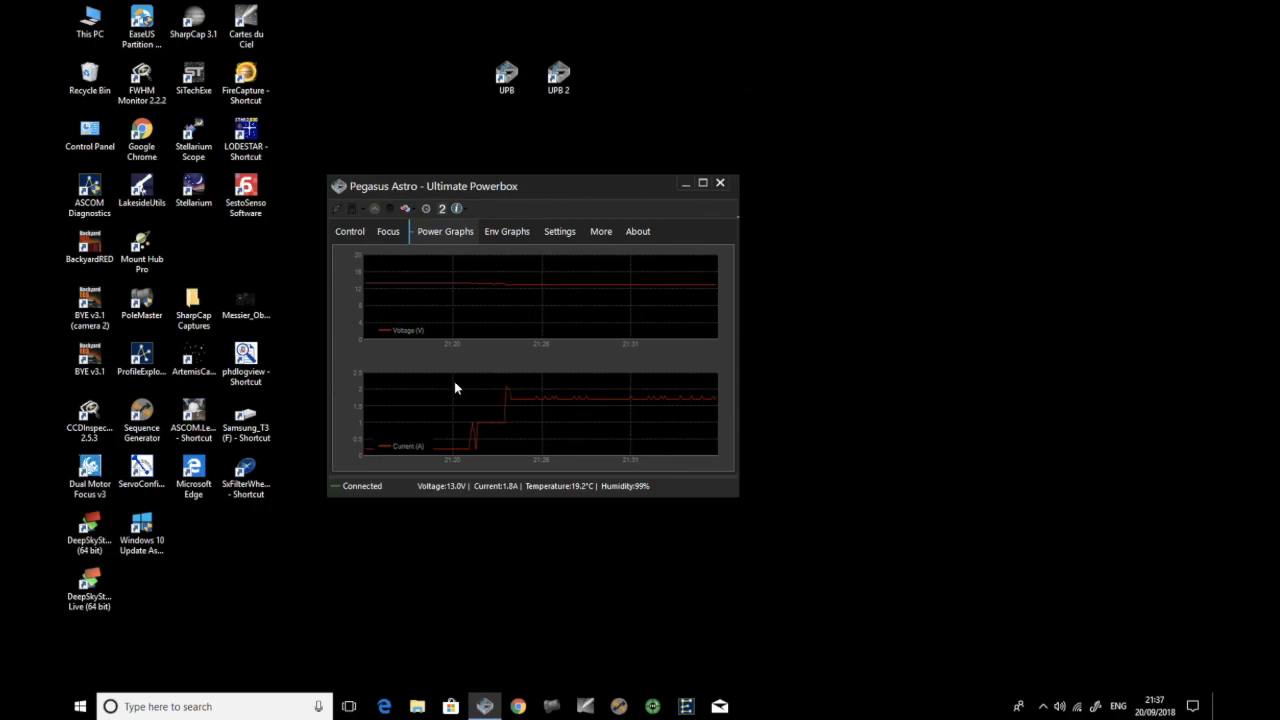
left_click_drag(454, 382, 540, 429)
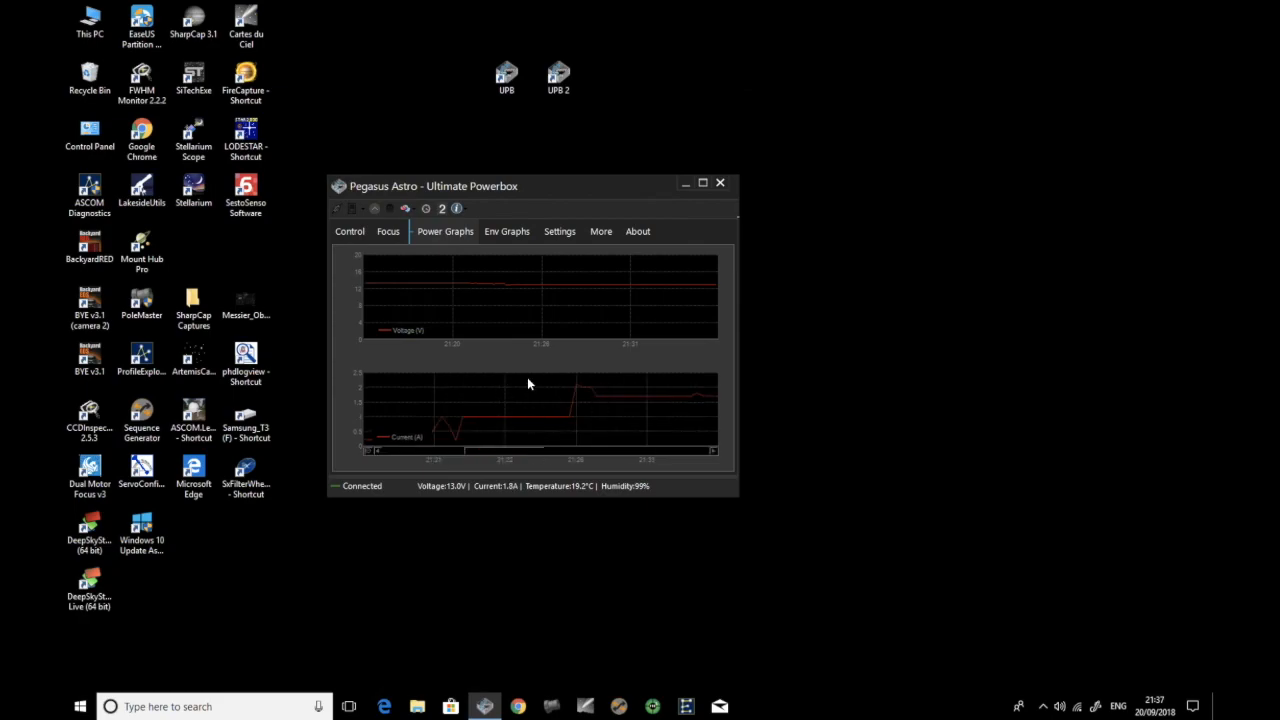
left_click_drag(534, 400, 601, 426)
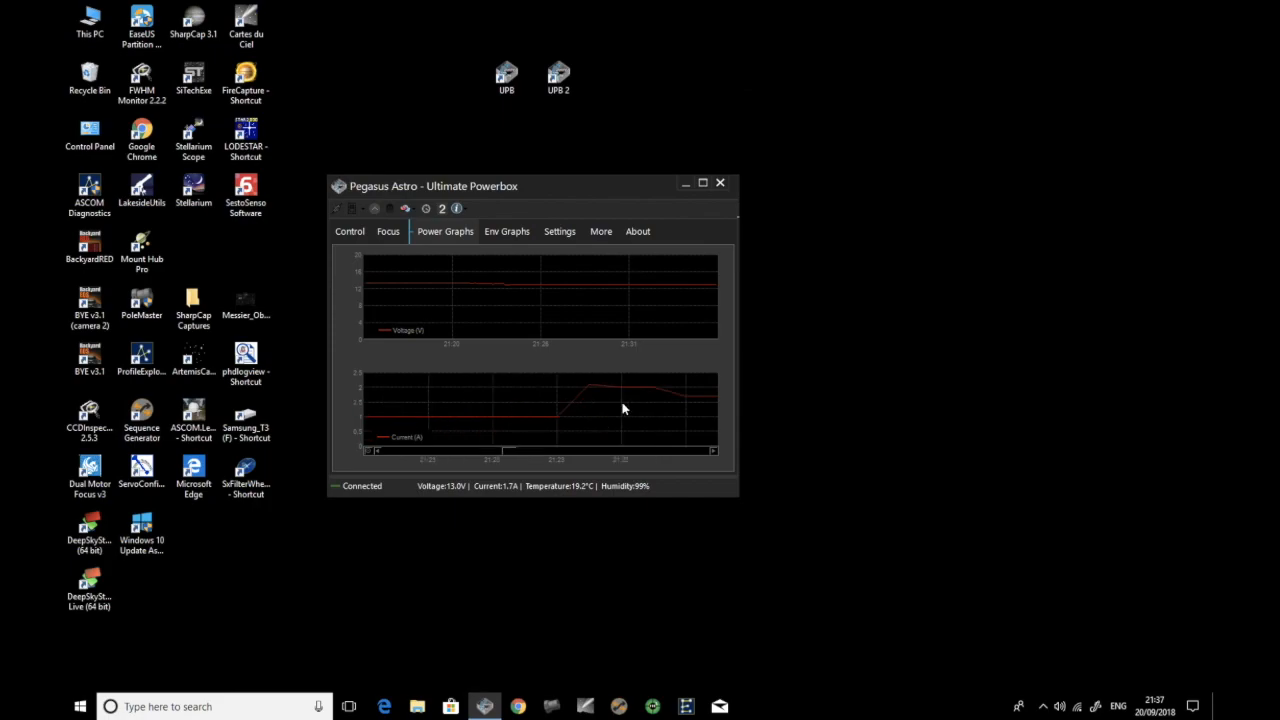
left_click(366, 453)
left_click(366, 453)
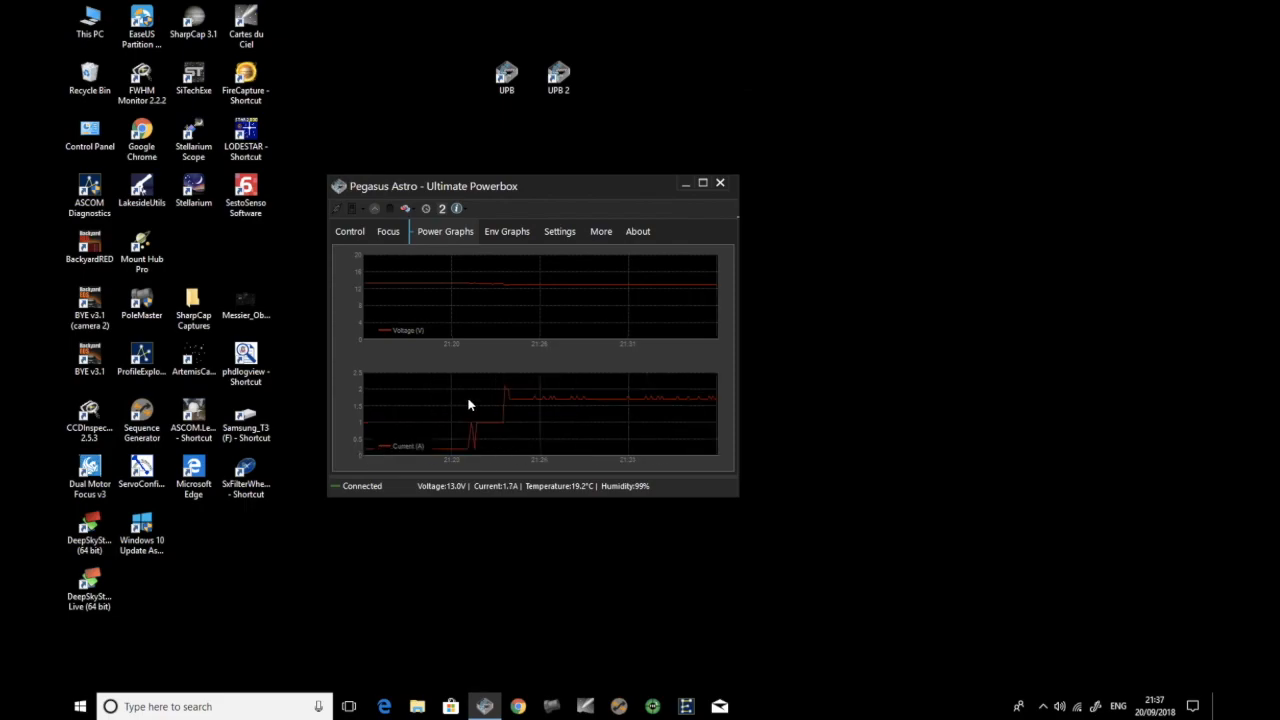
Step: Zoom into the current graph and shift it along its time axis, and zoom the voltage graph in and reset it
left_click_drag(438, 390, 528, 445)
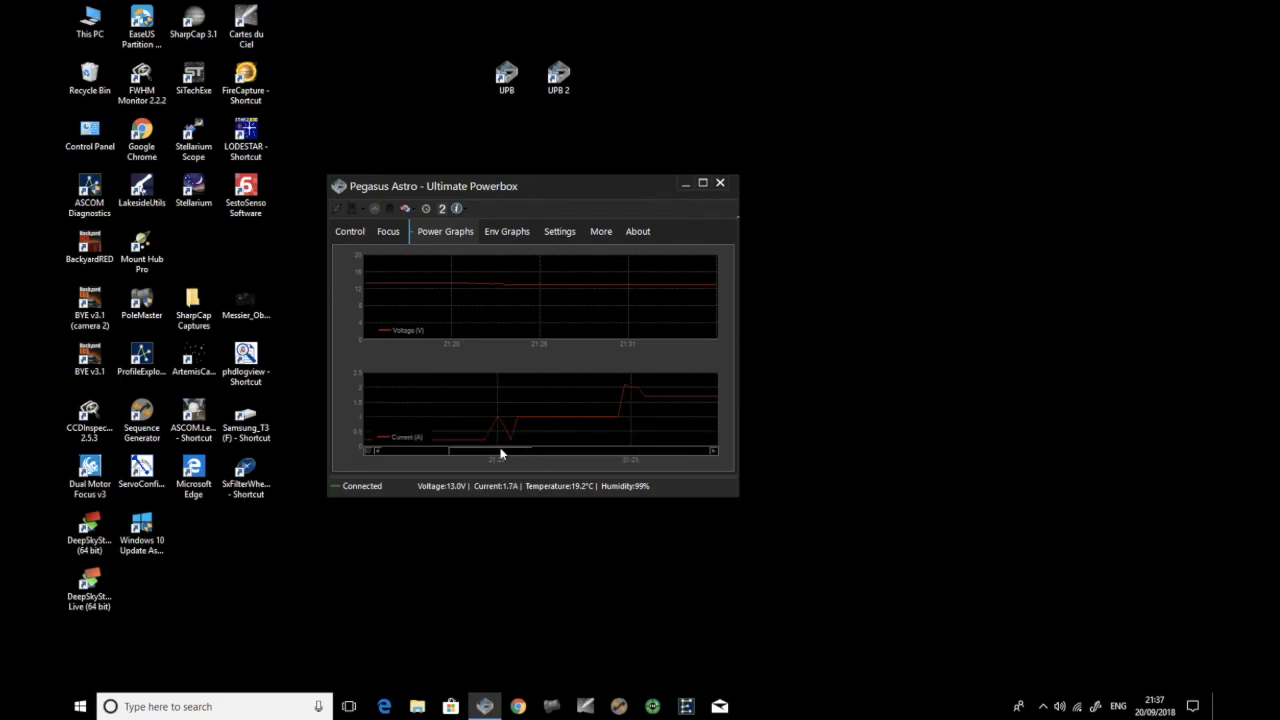
left_click_drag(449, 455, 519, 458)
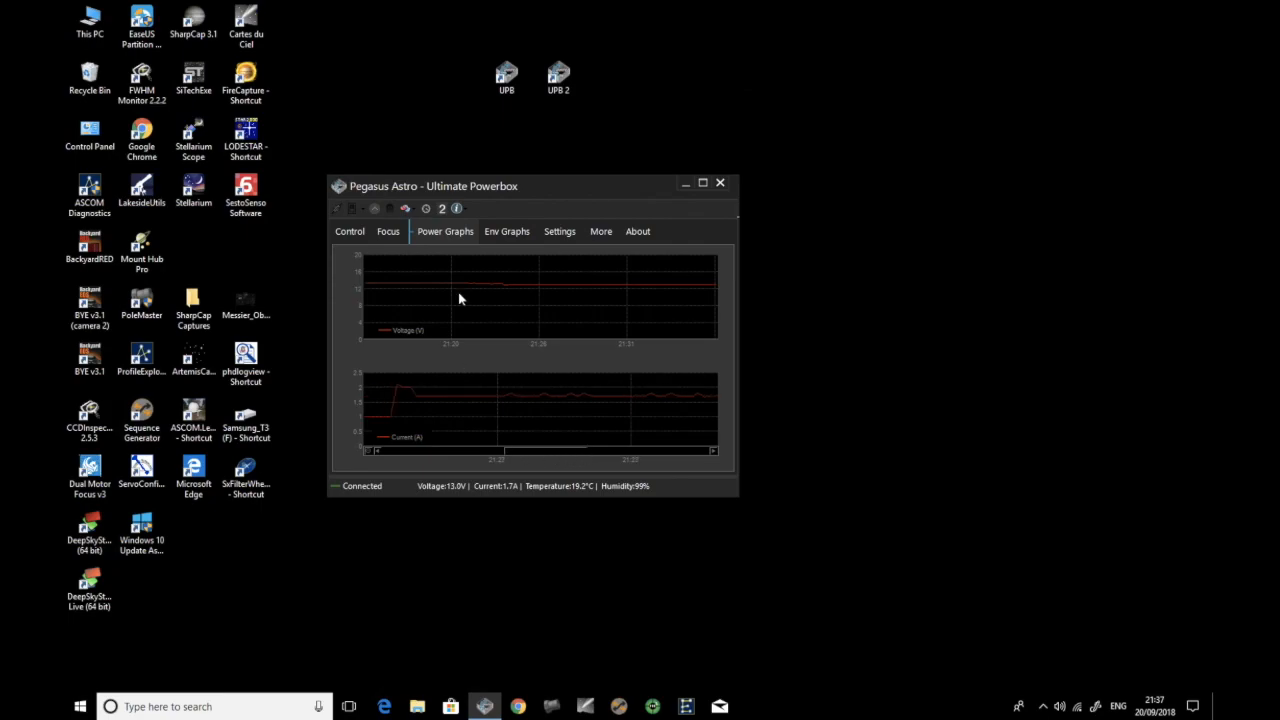
left_click_drag(460, 287, 442, 336)
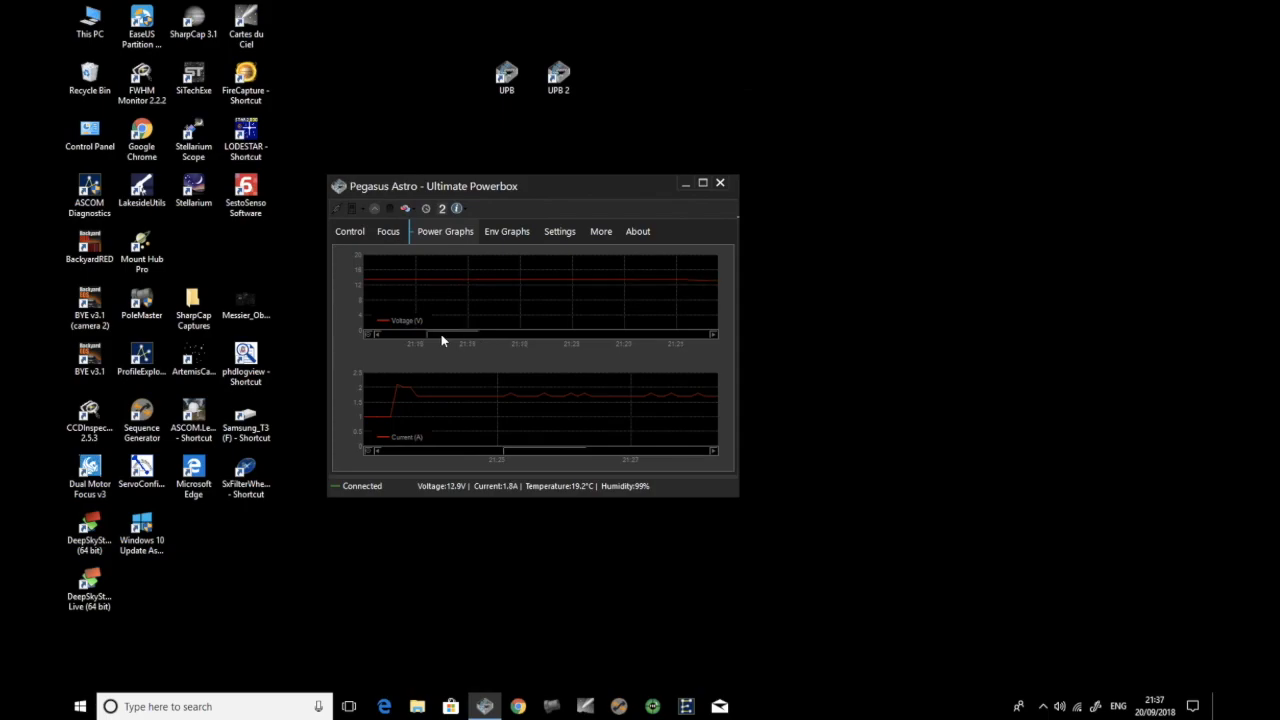
left_click(366, 341)
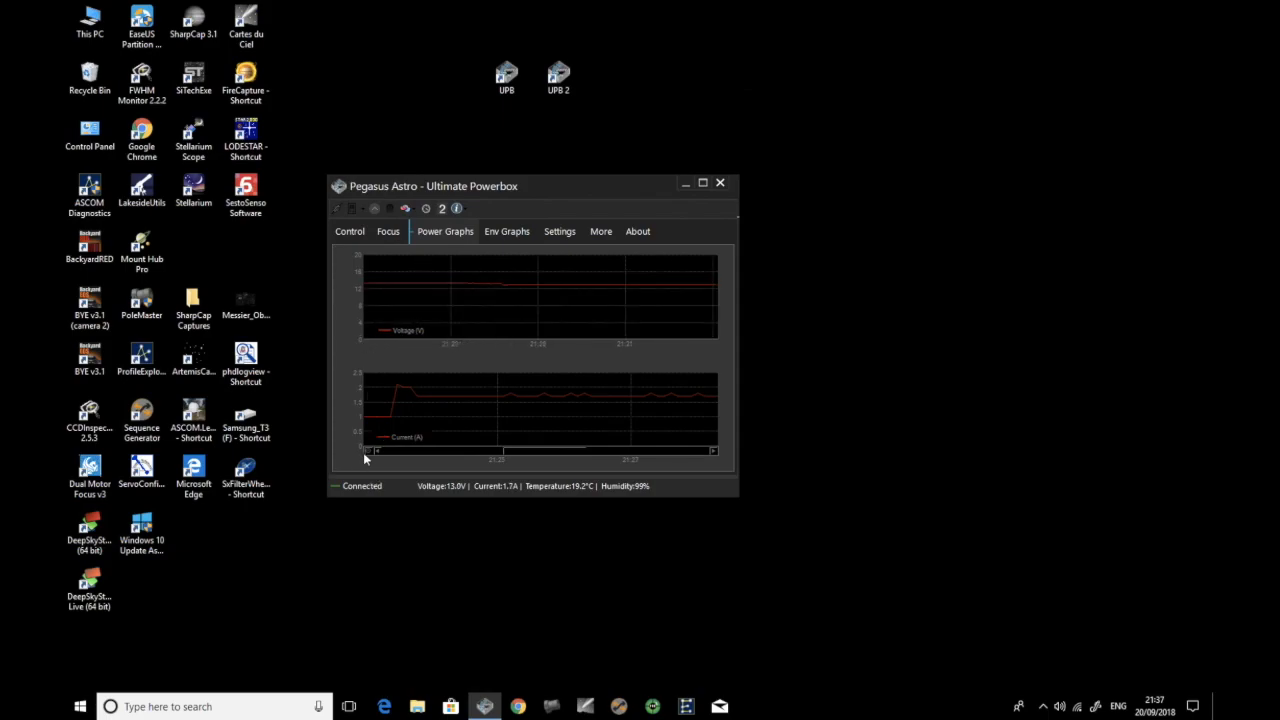
Step: Reset the current graph's zoom and zoom back into the section where the current rises
left_click(366, 457)
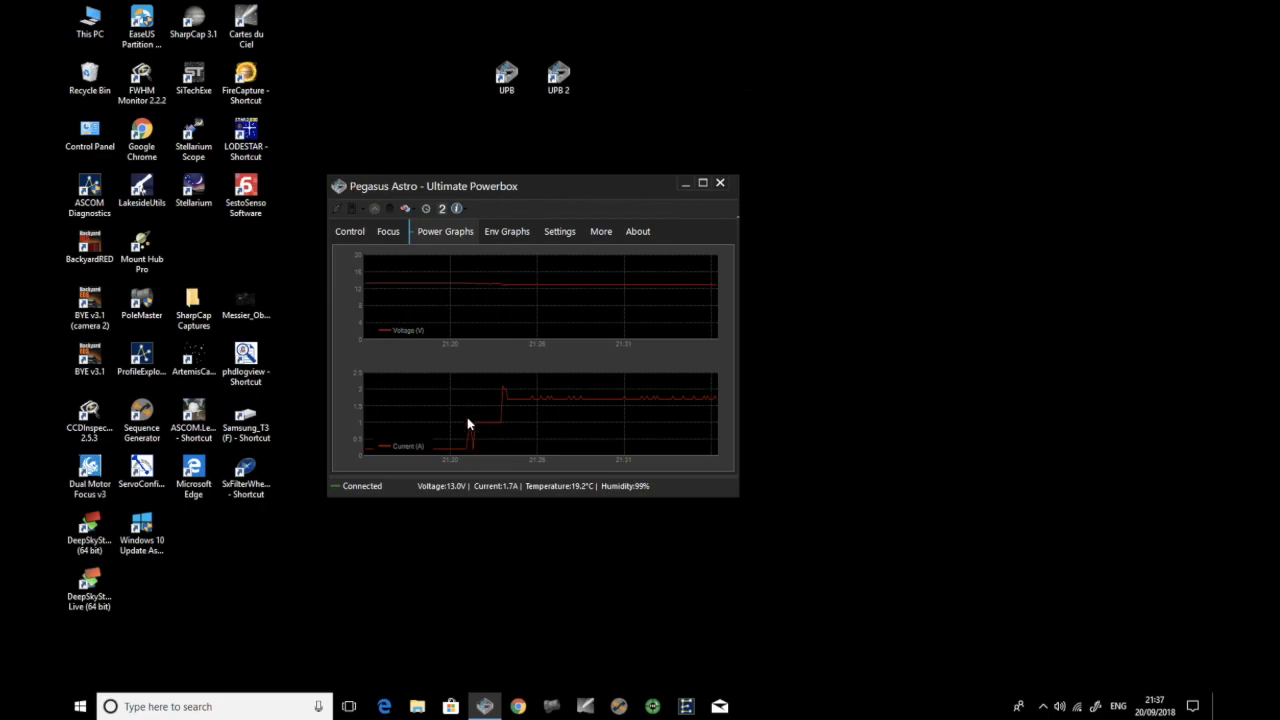
left_click_drag(452, 384, 547, 440)
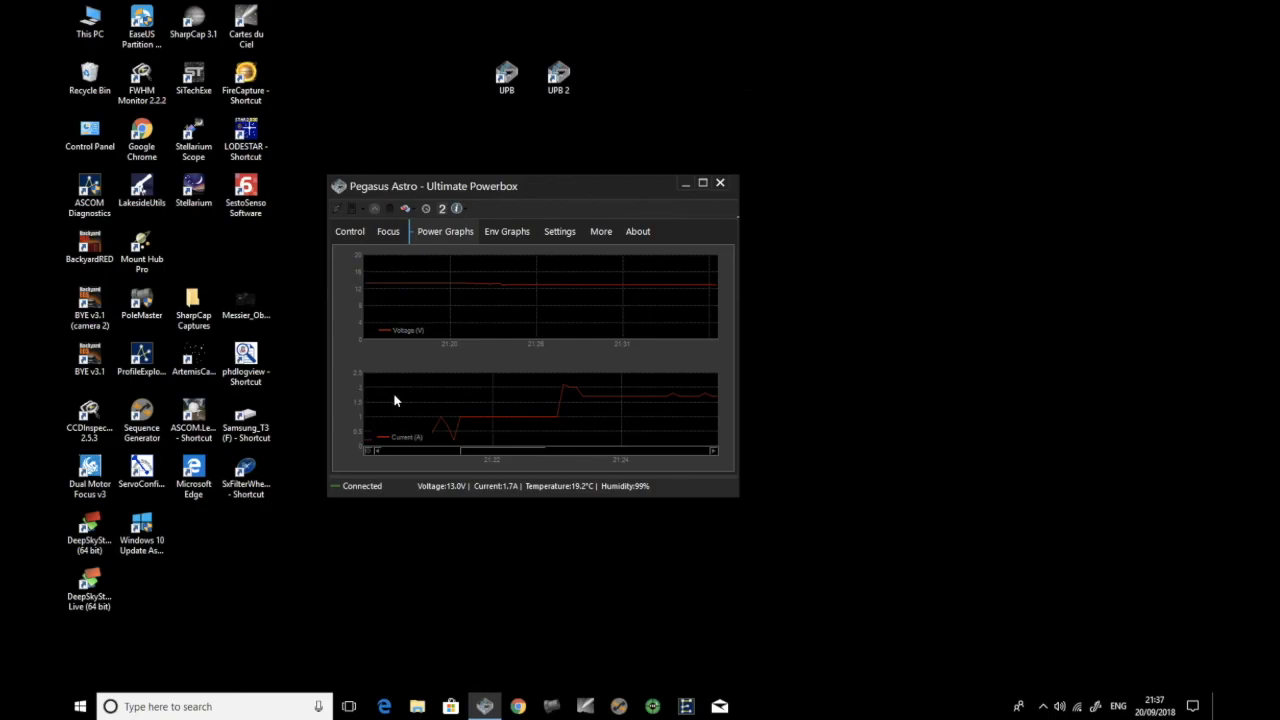
Step: Zoom into the temperature and dew point graph under Env Graphs, shift it along its time axis, and reset the zoom
left_click(492, 231)
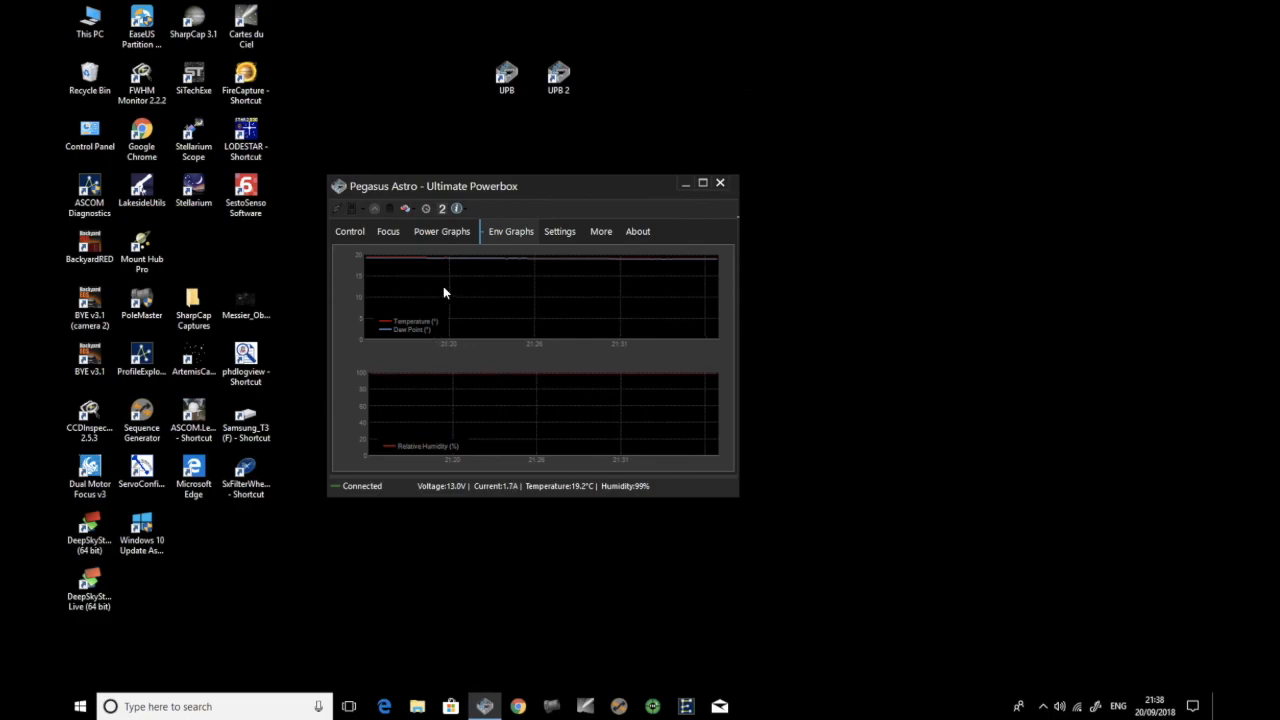
left_click_drag(424, 261, 570, 323)
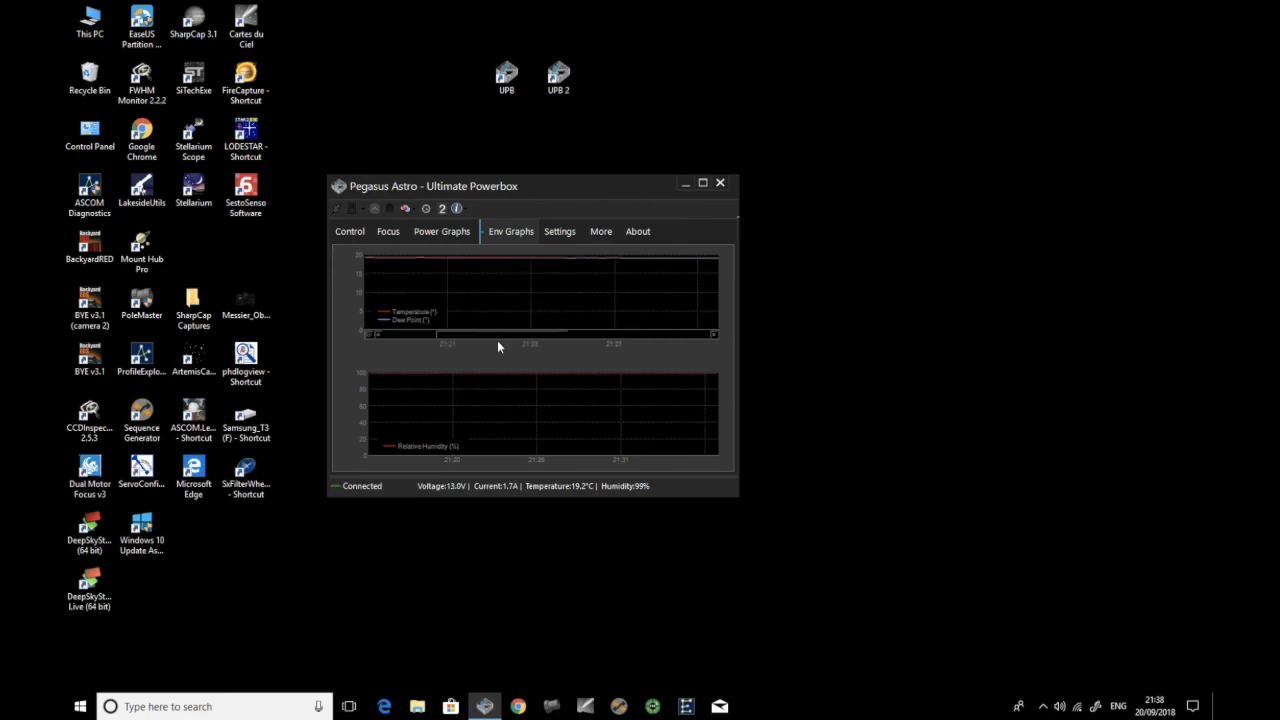
mouse_move(497, 341)
left_mouse_down()
mouse_move(468, 338)
mouse_move(485, 339)
left_mouse_up()
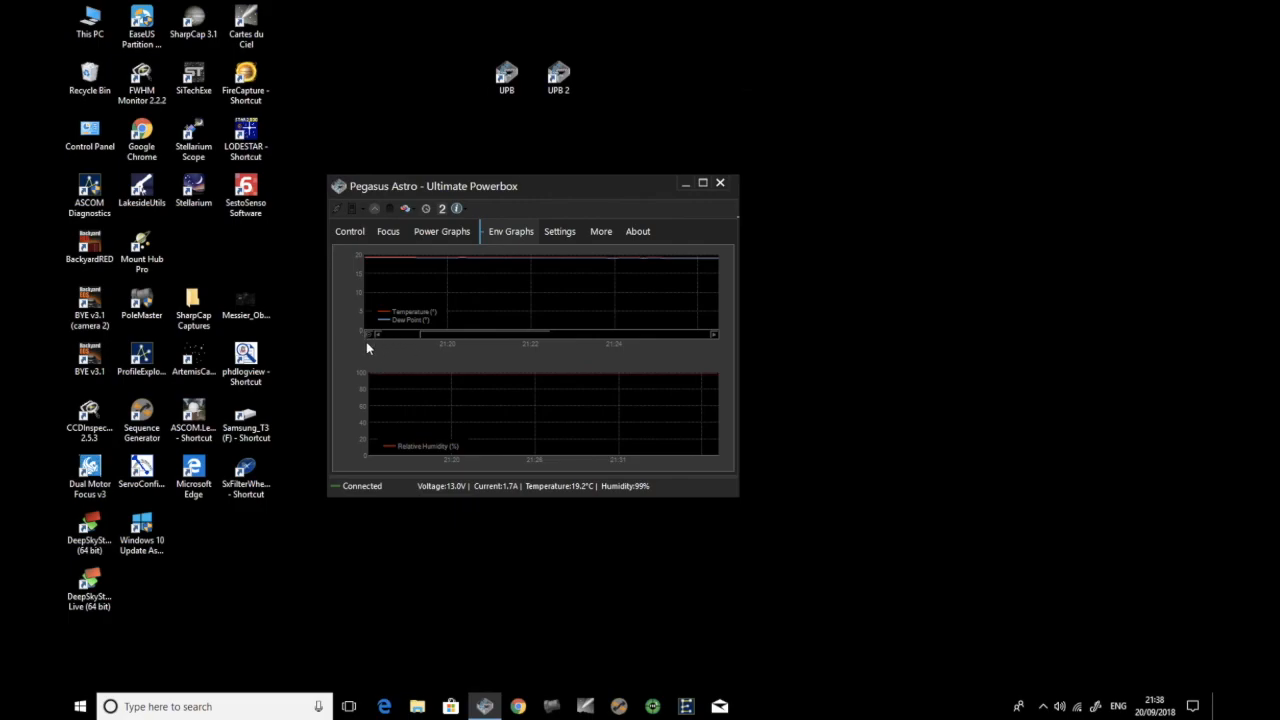
left_click(369, 335)
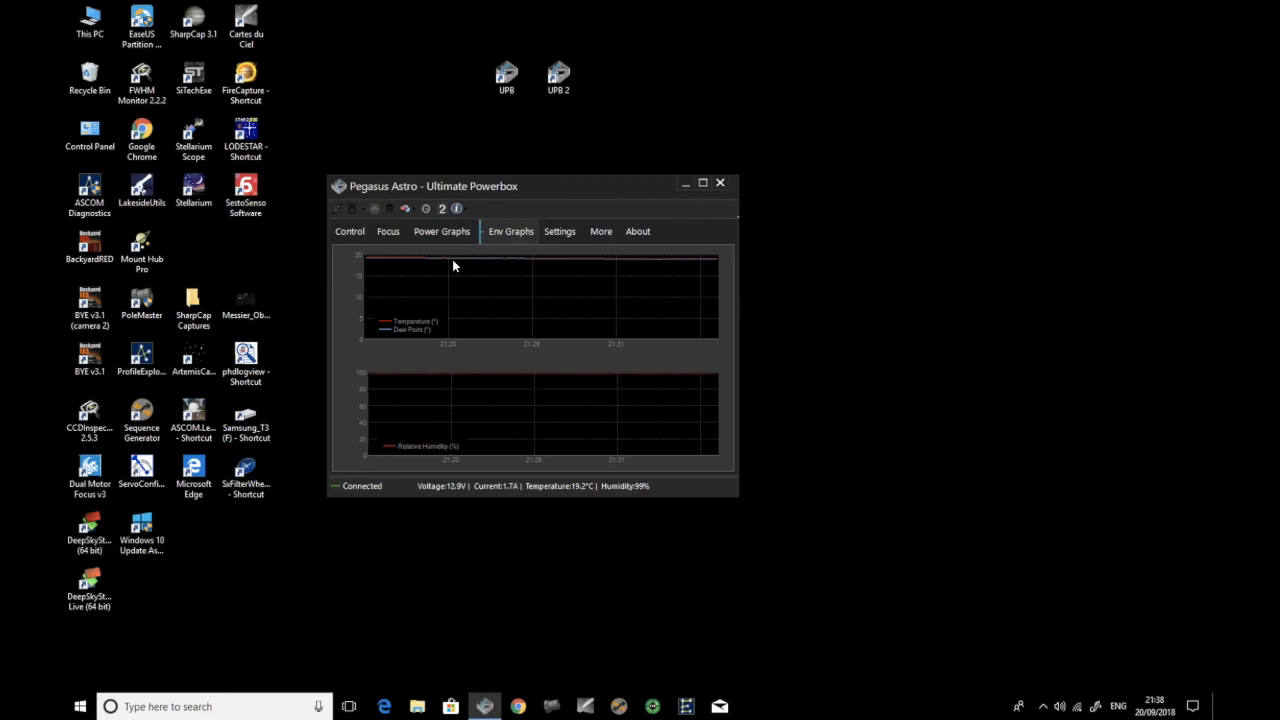
Step: Export the charts to CSV and PNG and dismiss the export notice
left_click(603, 232)
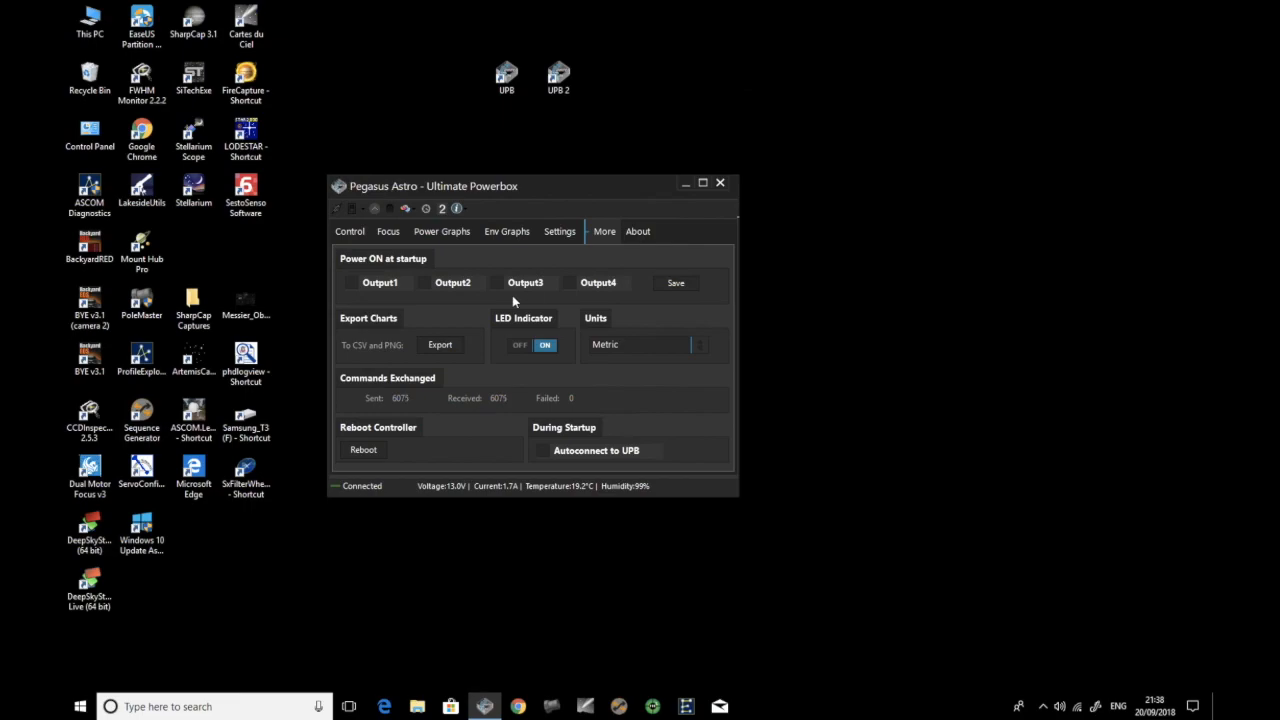
left_click(440, 345)
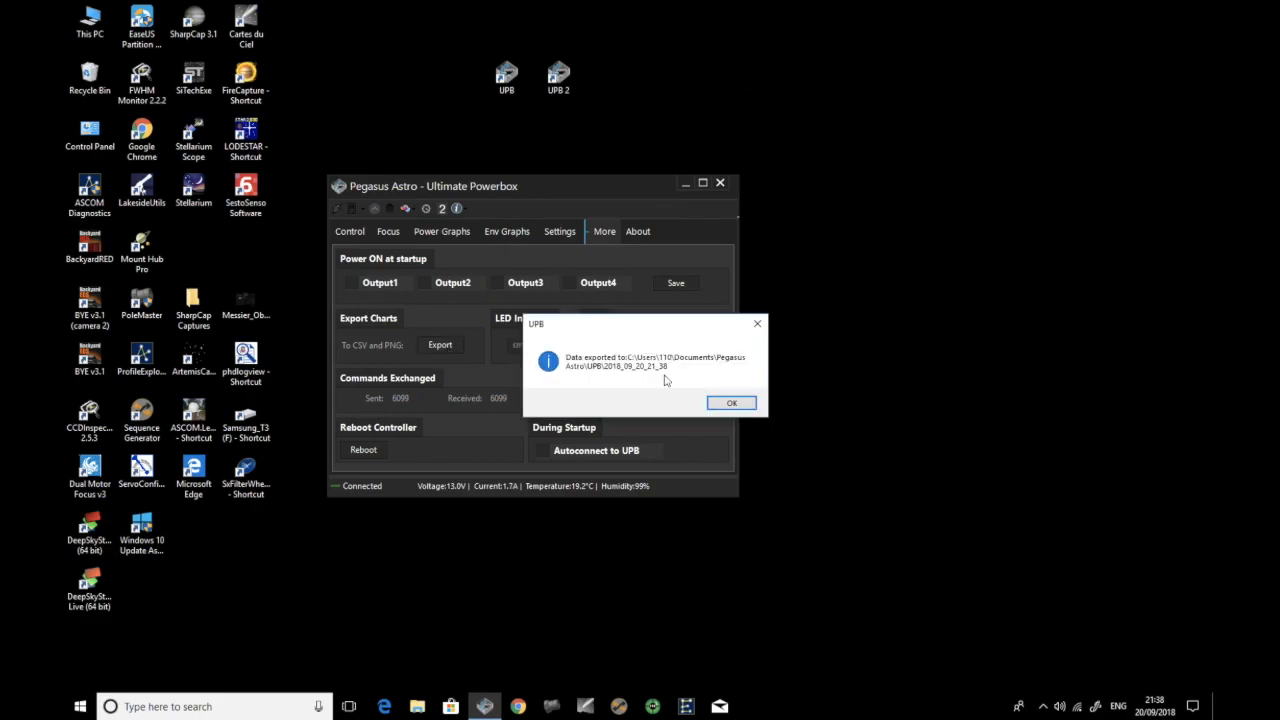
left_click(731, 404)
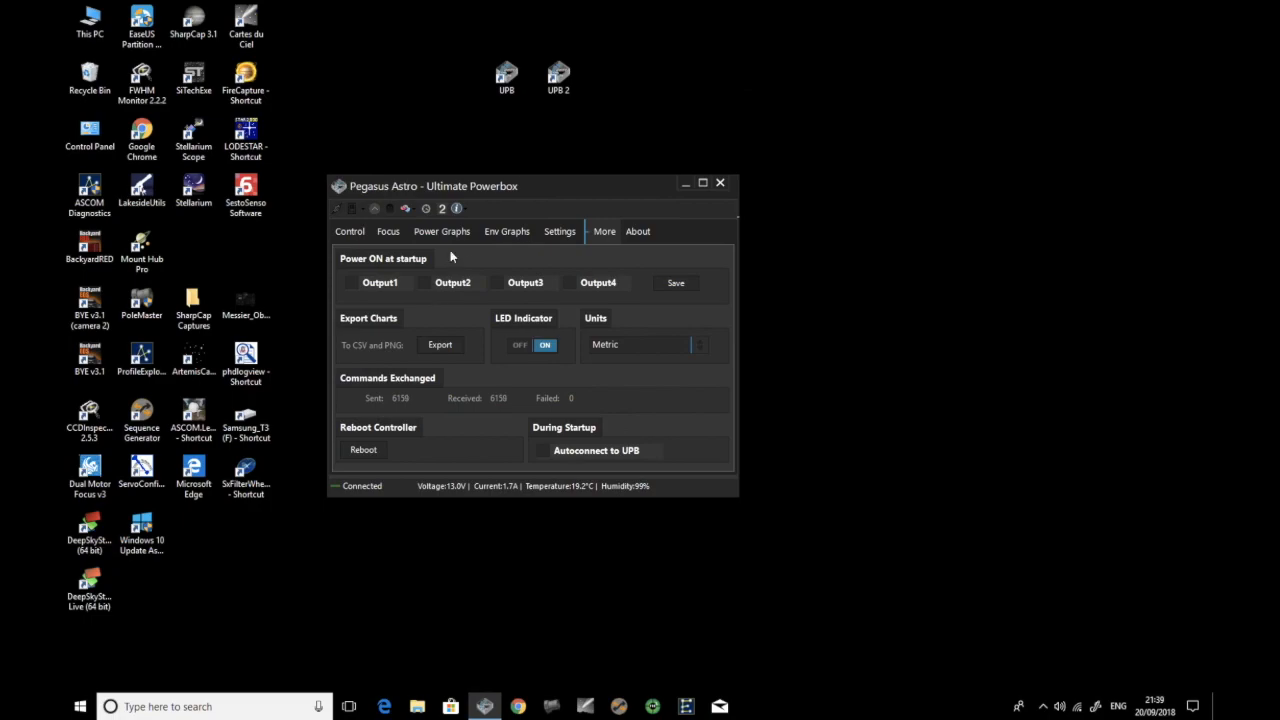
Step: Review the environment graphs and the communication, friendly name and motor step rate settings
left_click(498, 234)
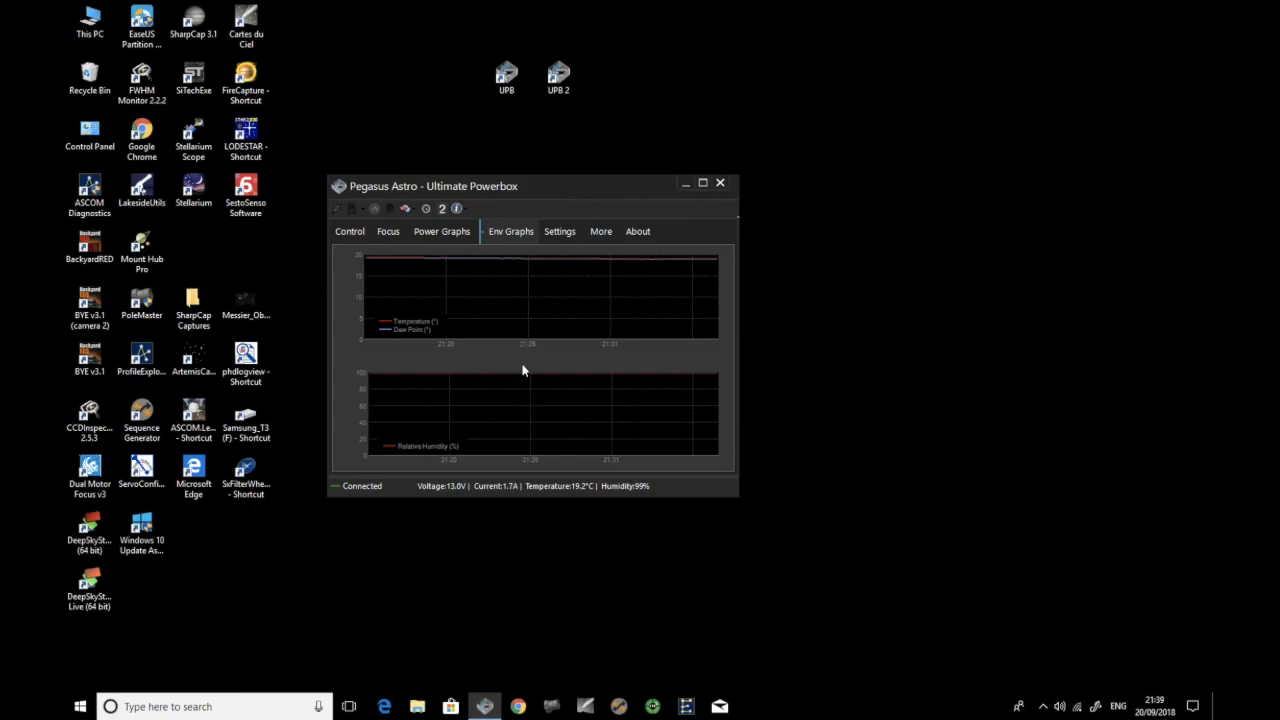
left_click(557, 236)
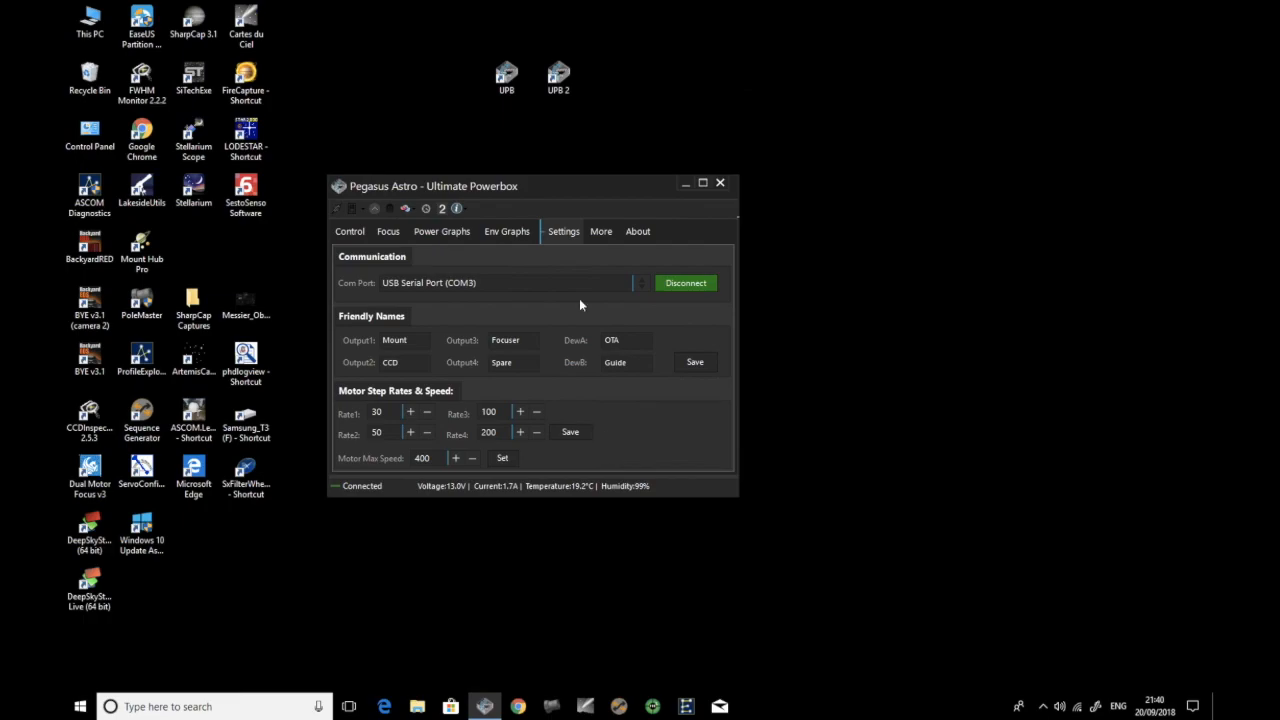
Step: Try out the Power ON at startup selections for Output1 to Output4 and clear them without saving
left_click(597, 233)
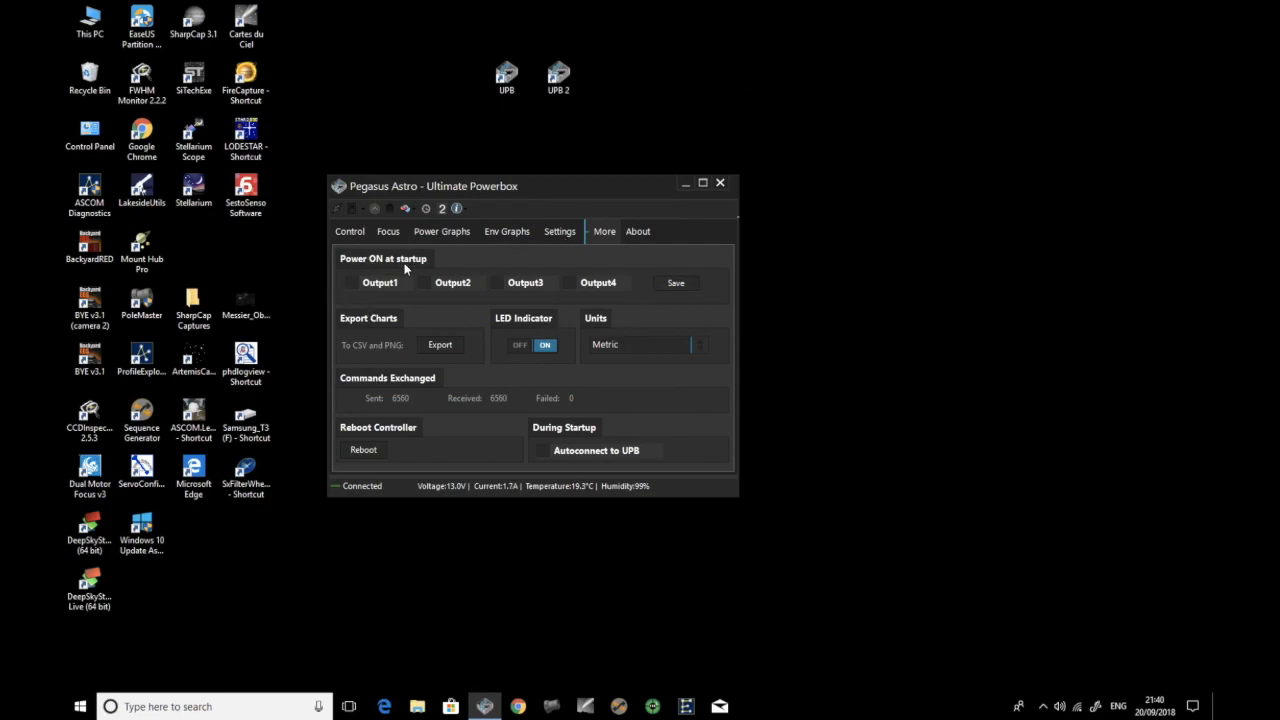
left_click(354, 285)
left_click(427, 285)
left_click(499, 286)
left_click(353, 287)
left_click(424, 287)
left_click(497, 287)
left_click(571, 286)
Step: Check the unit choices while keeping Metric, and switch Autoconnect to UPB on and back off
left_click(697, 345)
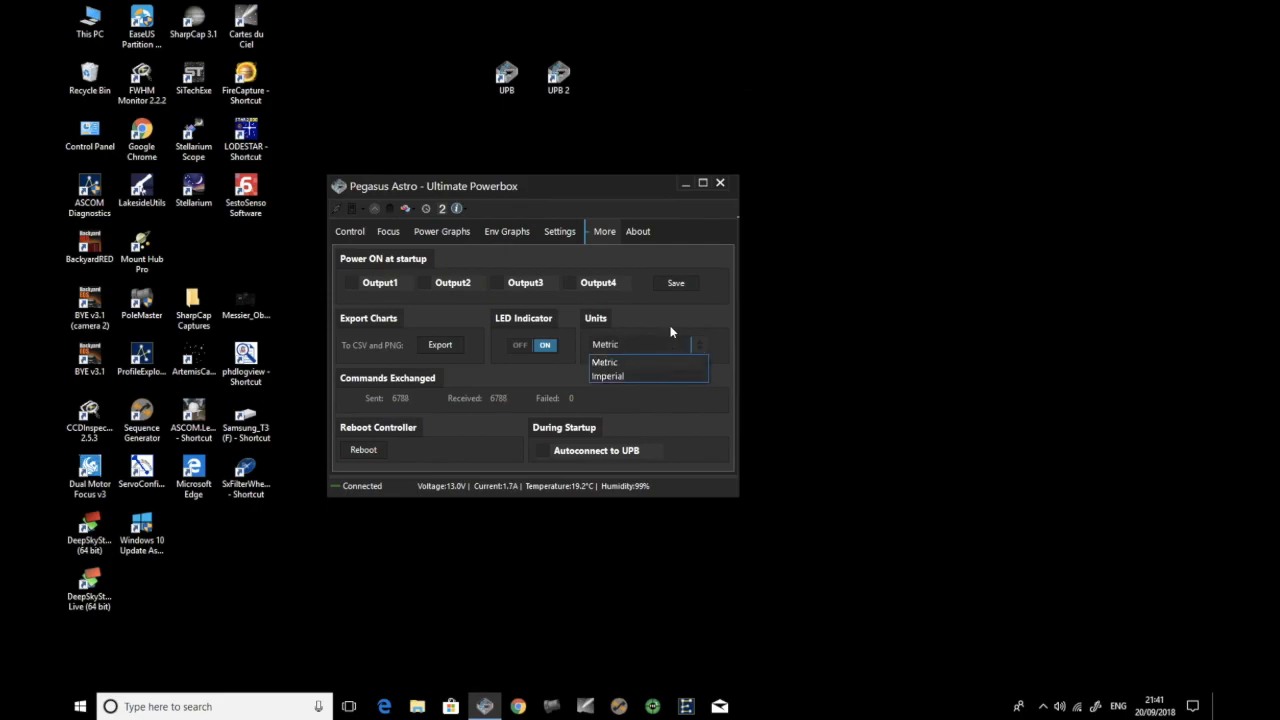
left_click(666, 325)
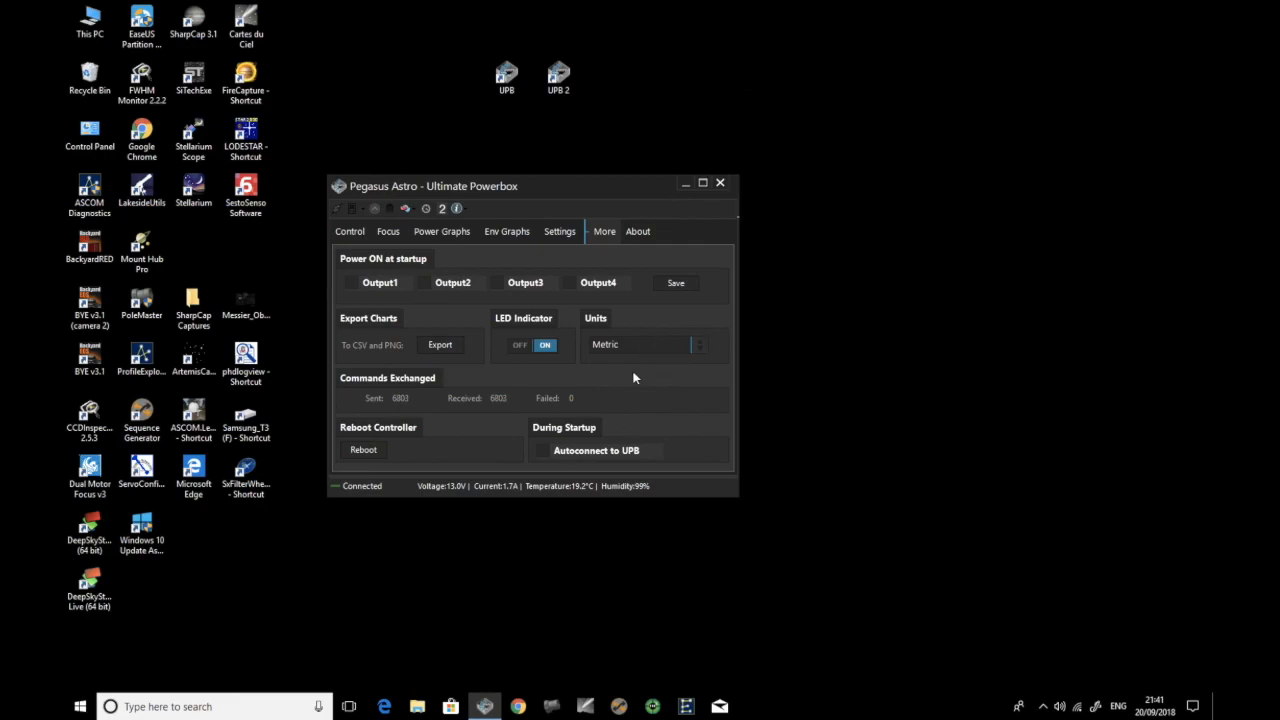
left_click(640, 346)
left_click(645, 403)
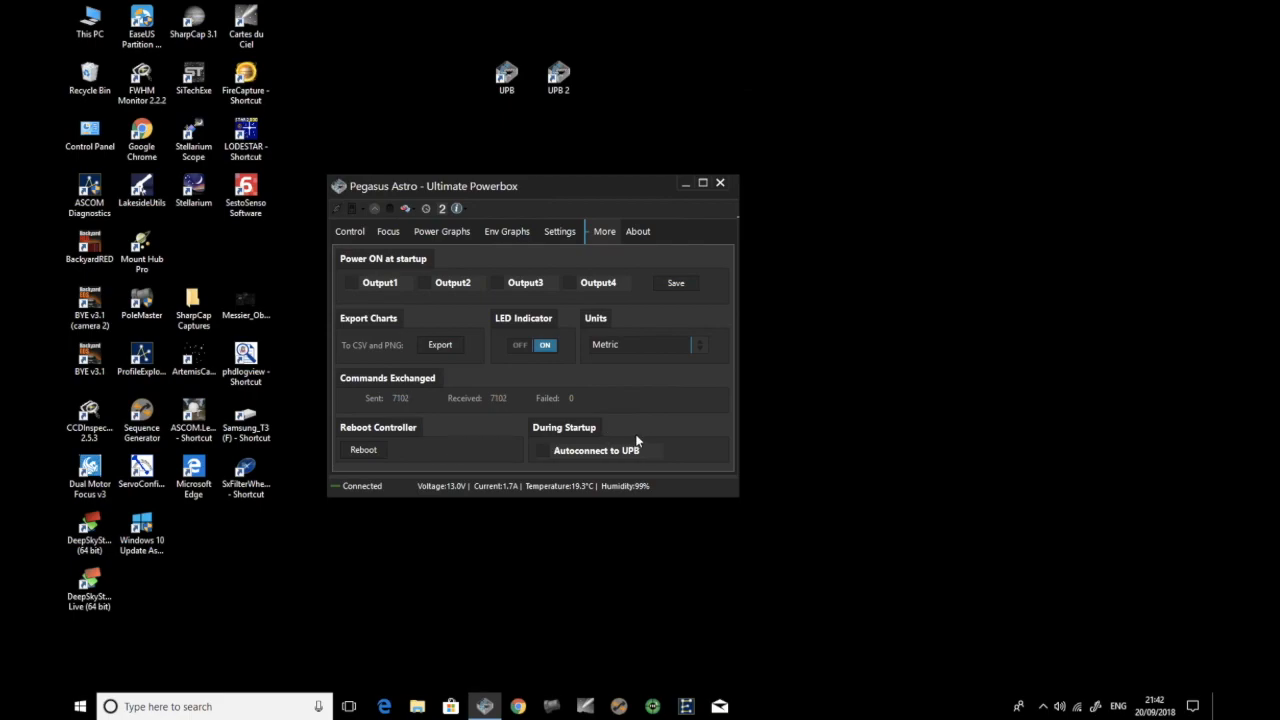
left_click(545, 452)
left_click(545, 451)
Step: Check the software and firmware version information, and read the changelog before closing it
left_click(641, 232)
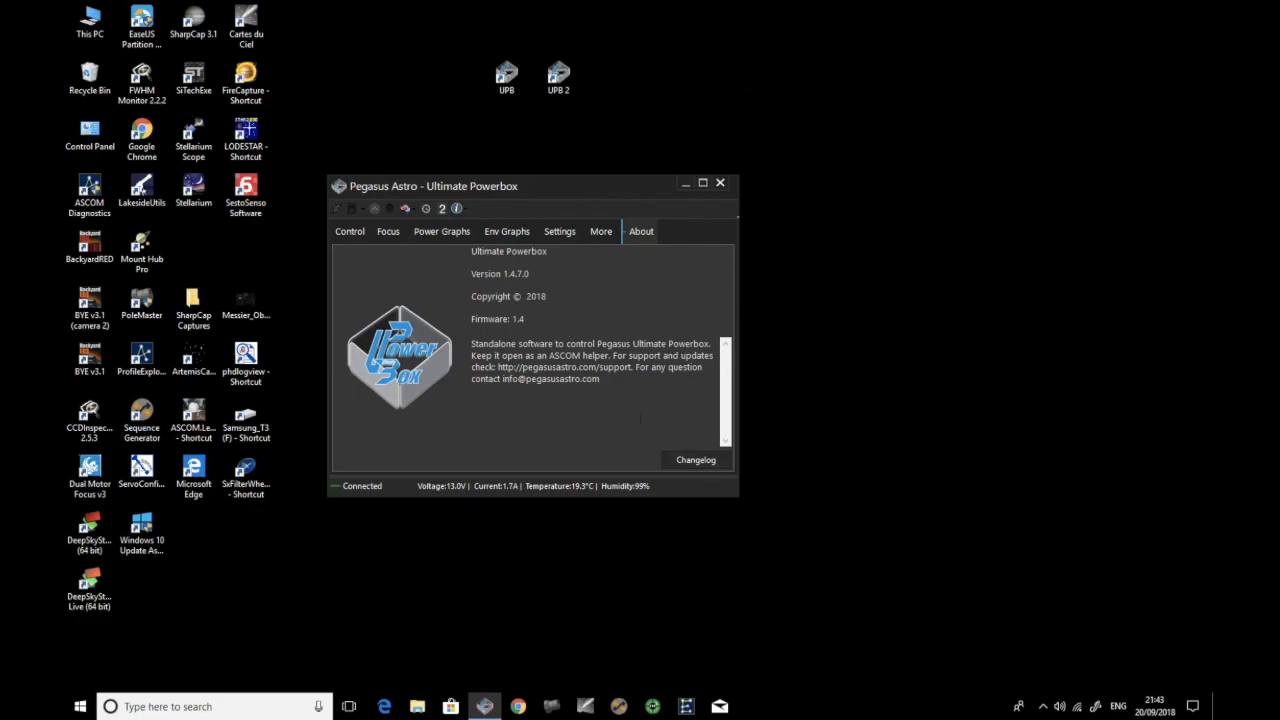
left_click(696, 461)
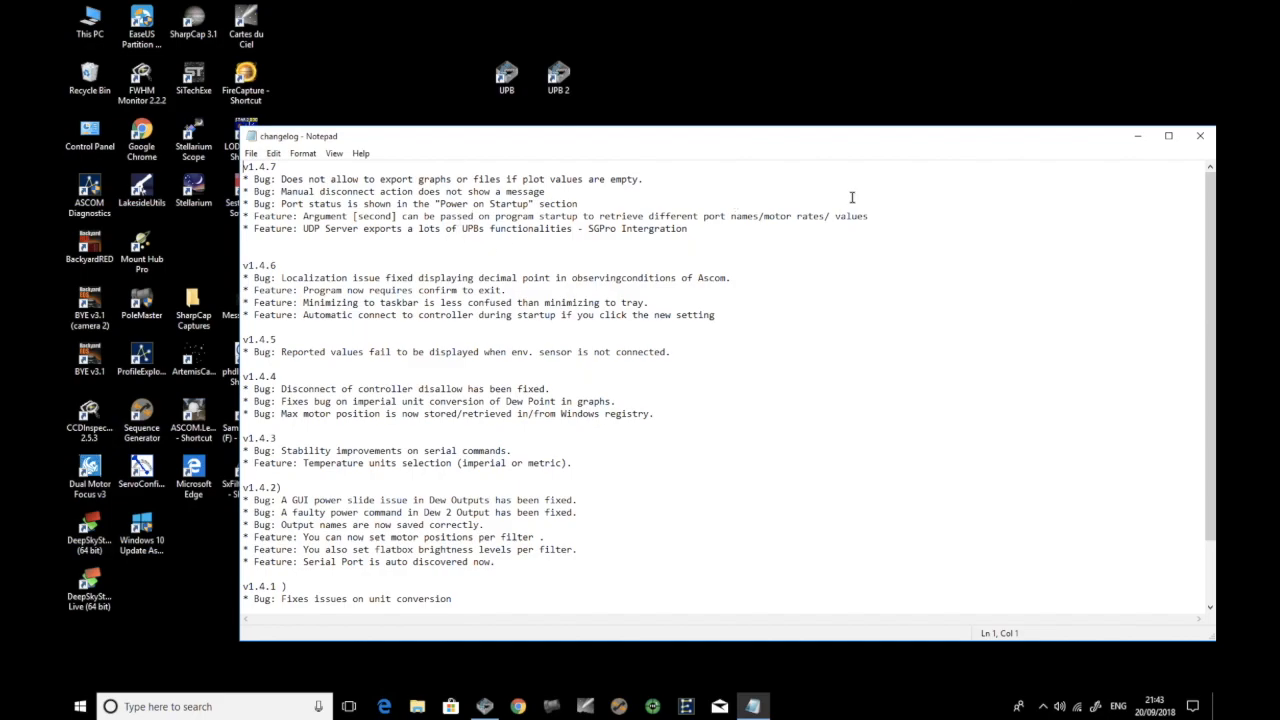
left_click(1199, 137)
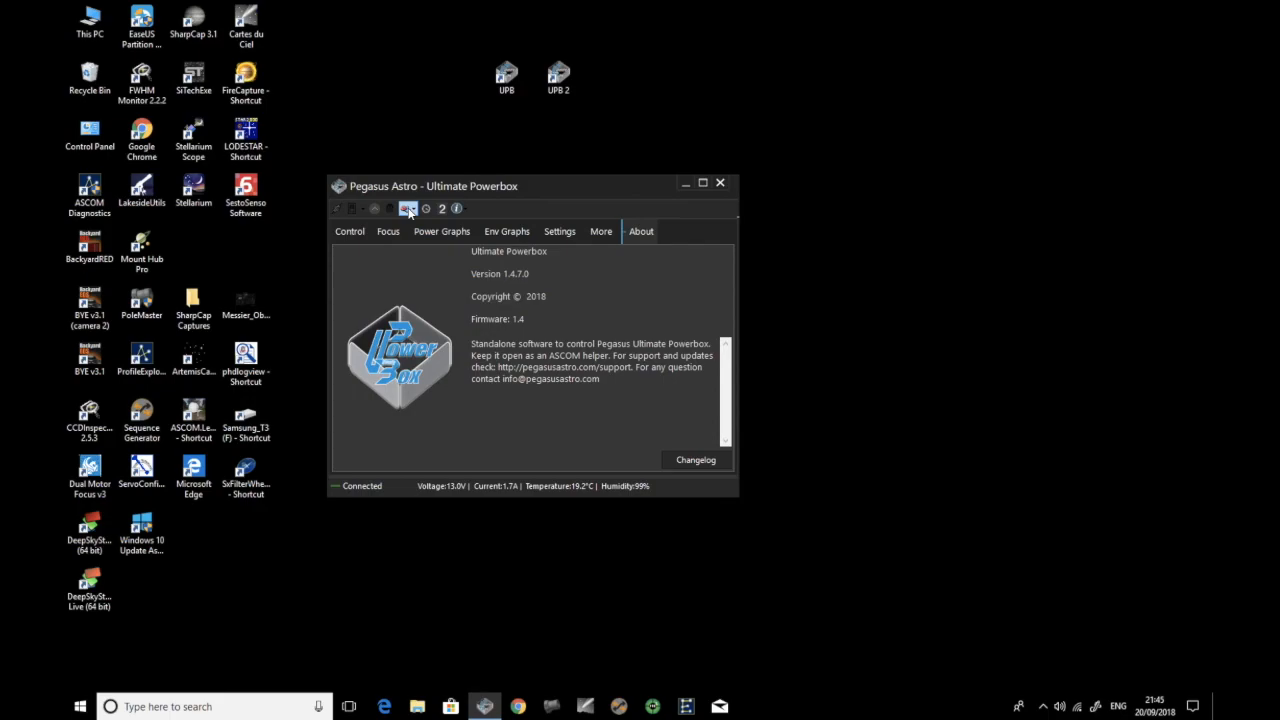
Step: Save the current focuser position for Filter L
left_click(409, 210)
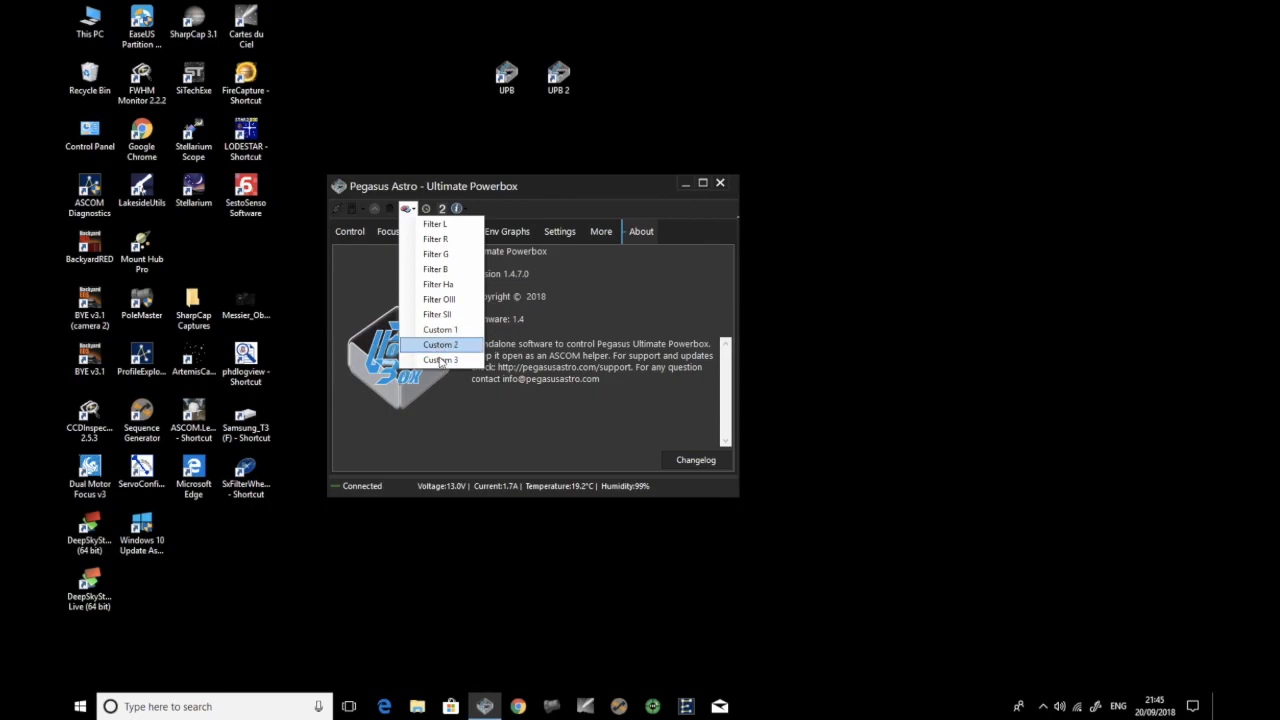
left_click(431, 224)
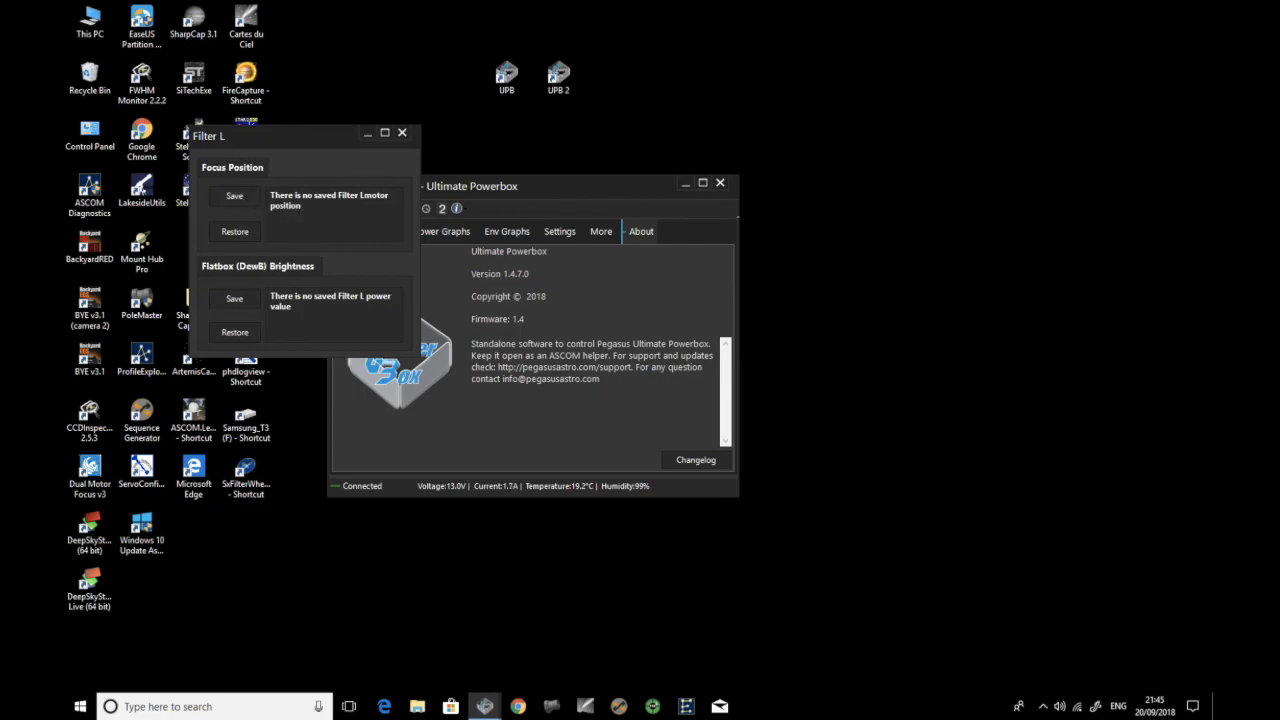
left_click(250, 201)
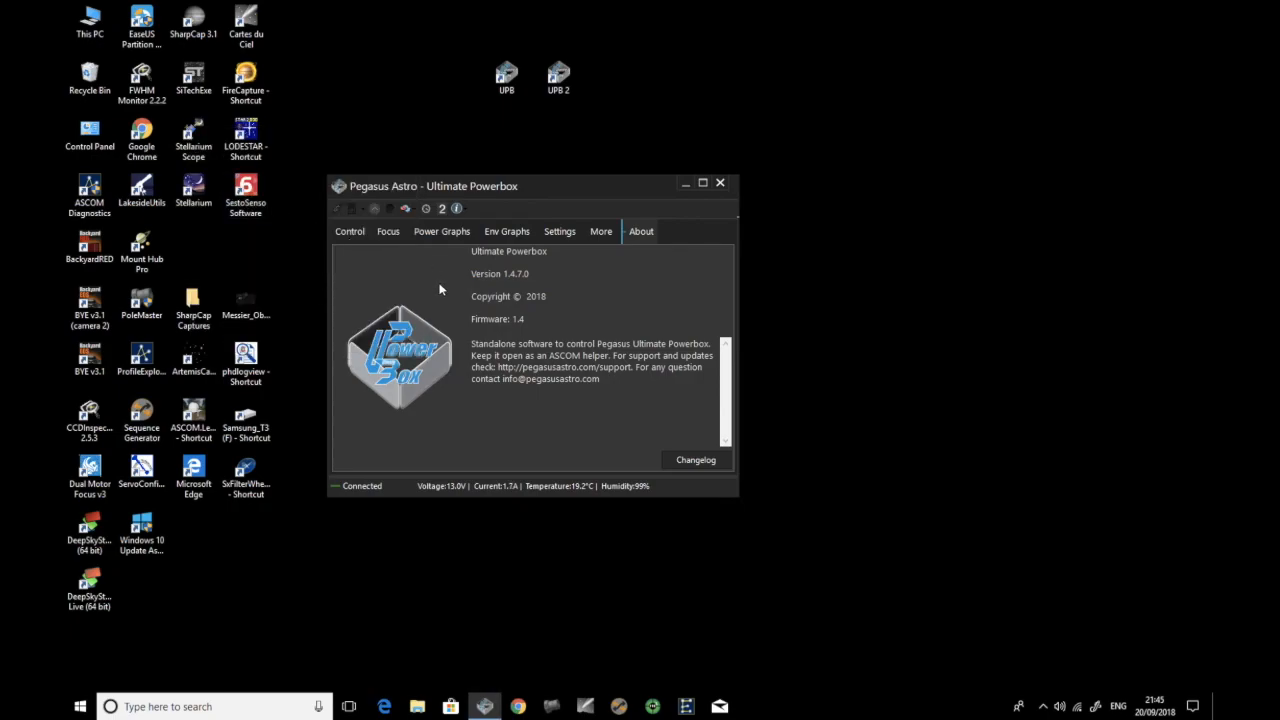
Step: Compare the focus position saved for Filter L with the focuser's current position
left_click(356, 233)
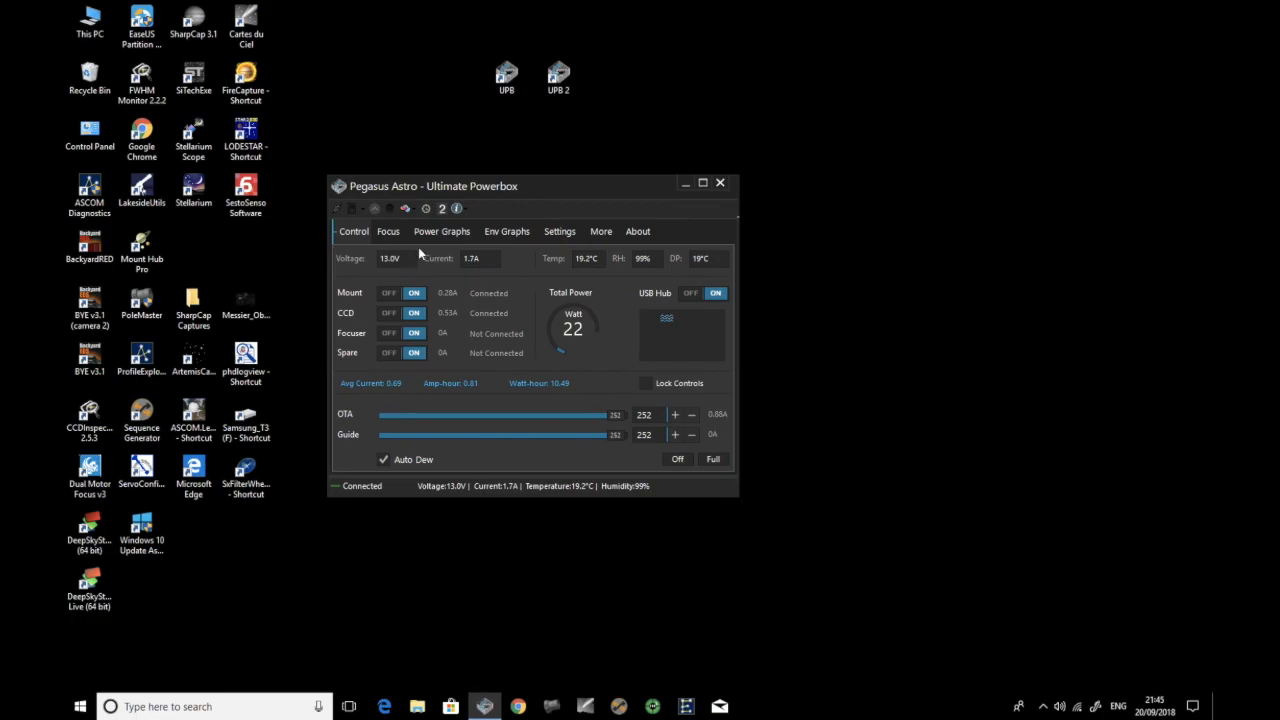
left_click(390, 234)
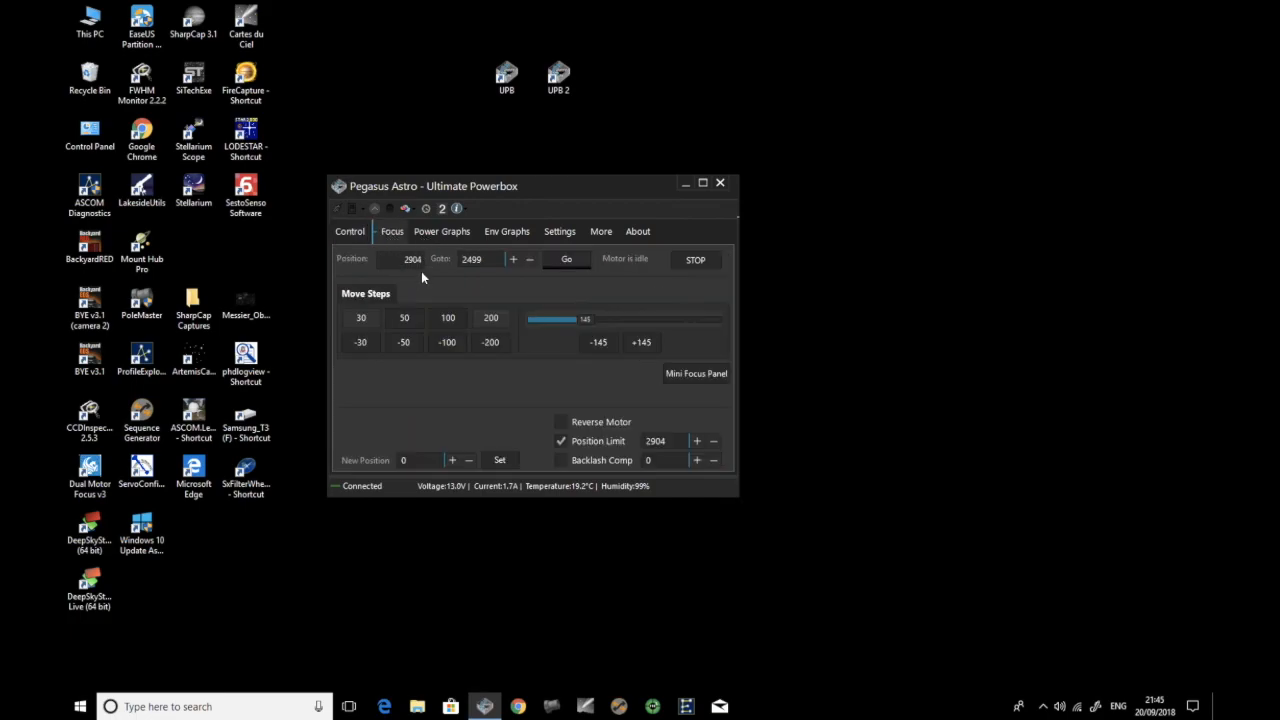
left_click(407, 208)
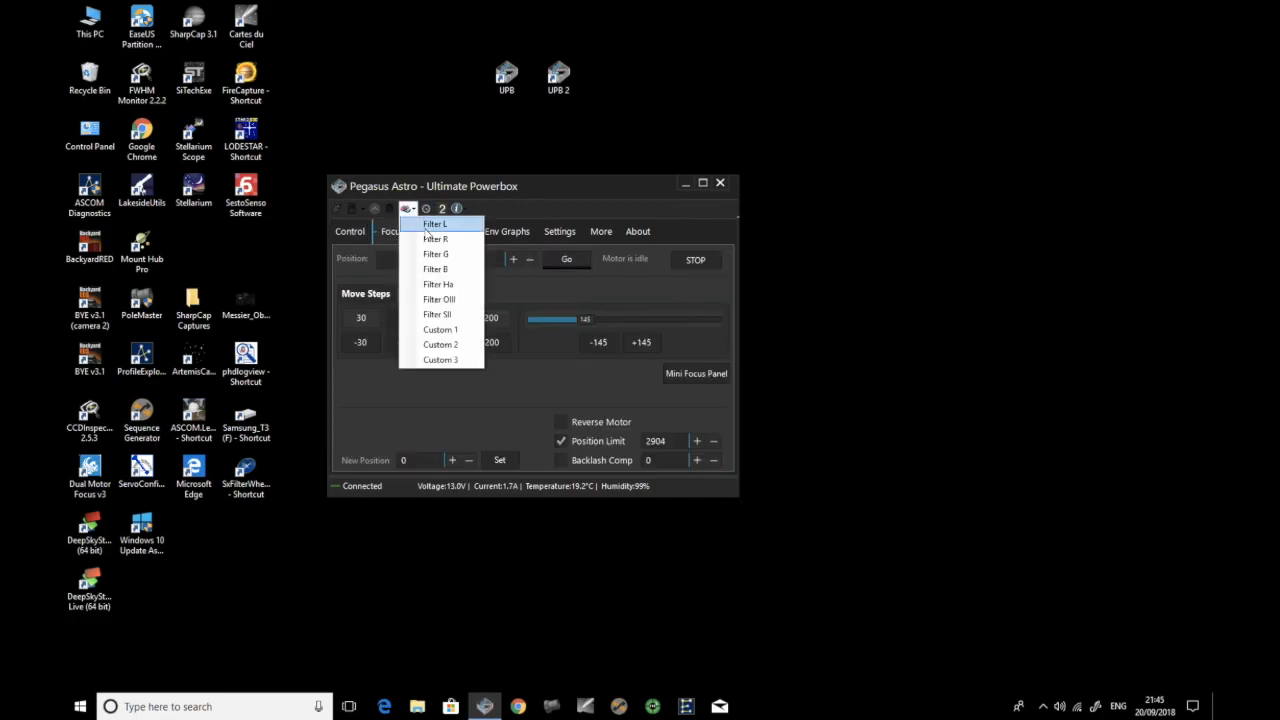
left_click(426, 228)
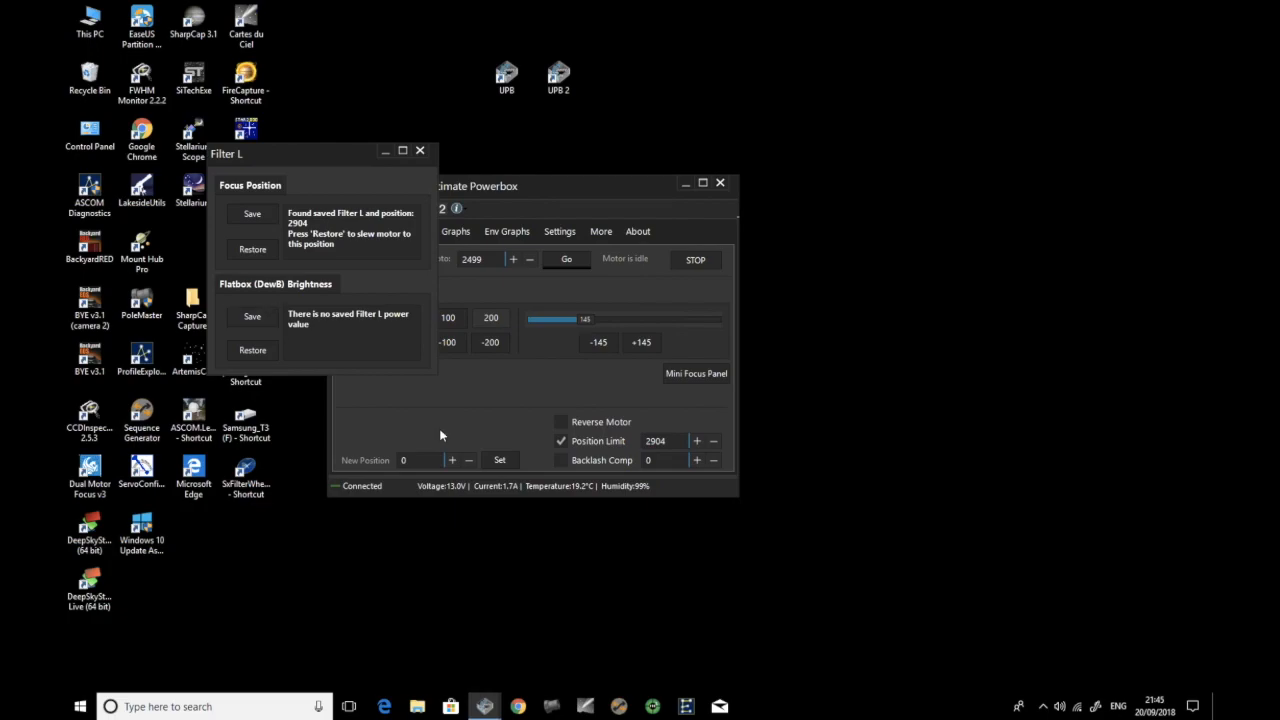
left_click(515, 408)
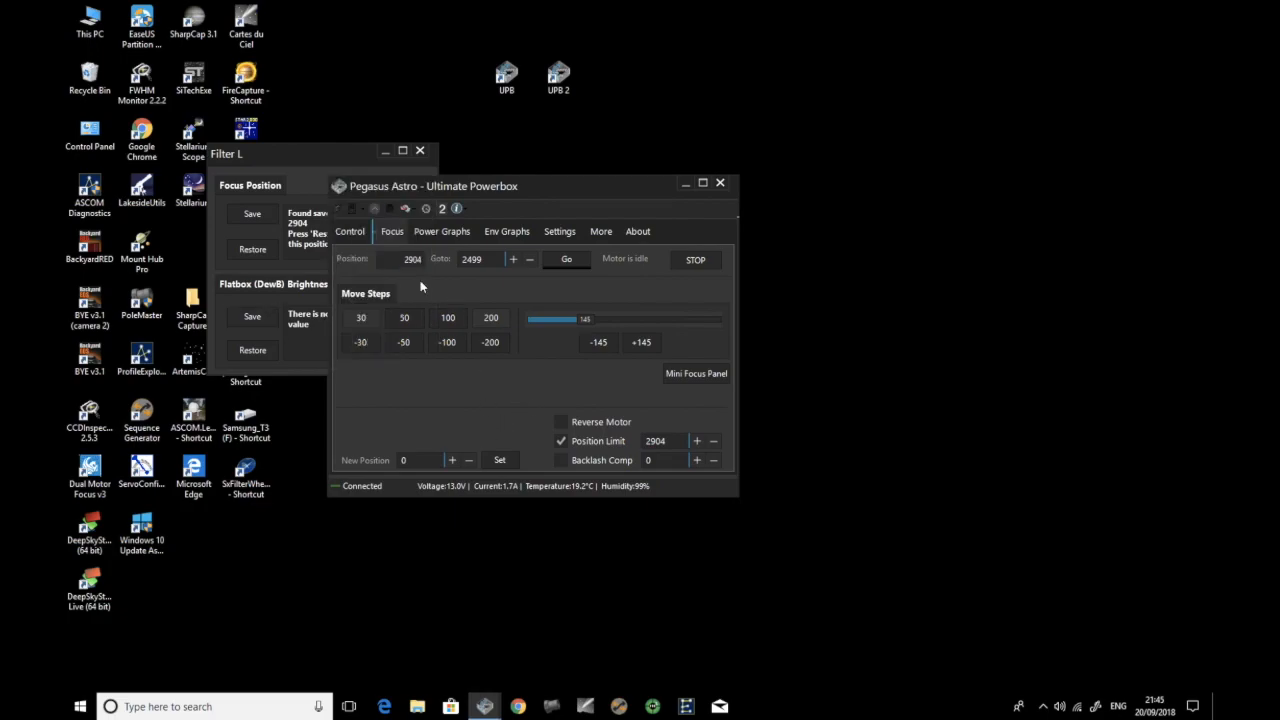
Step: Disable Auto Dew, switch both dew heaters off, and set the Guide output to 147
left_click(353, 231)
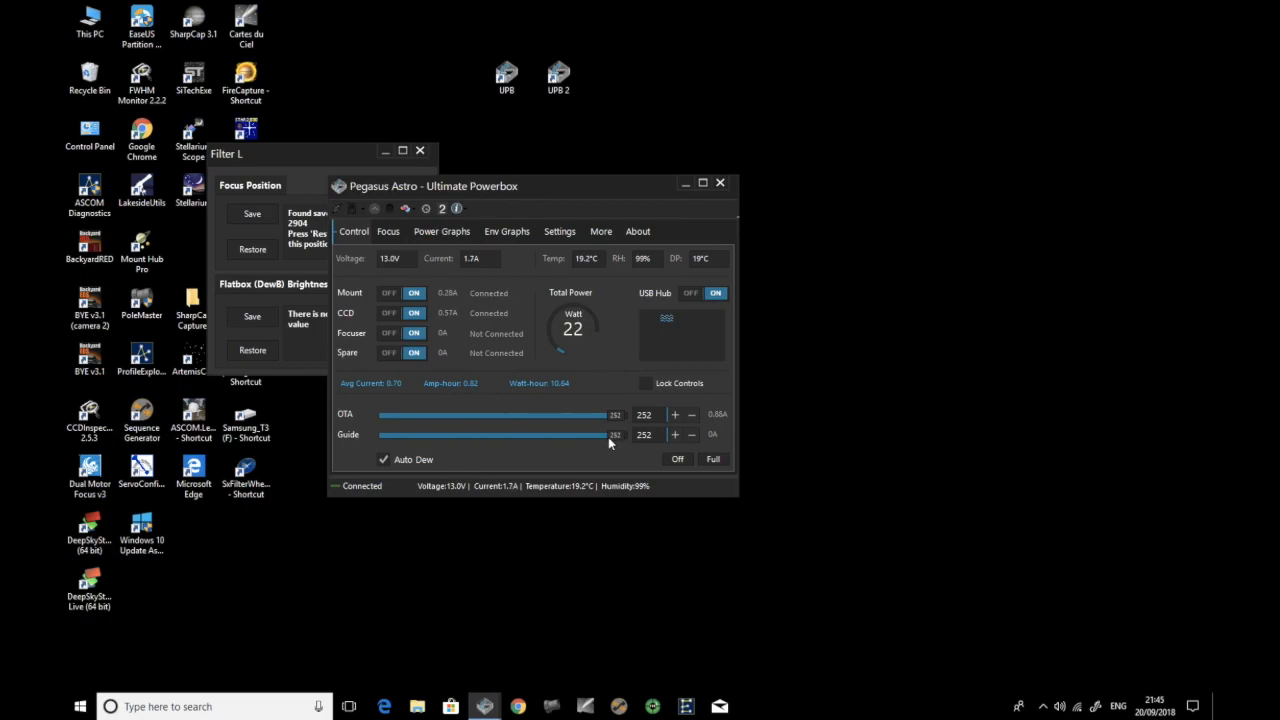
left_click(391, 462)
left_click(677, 459)
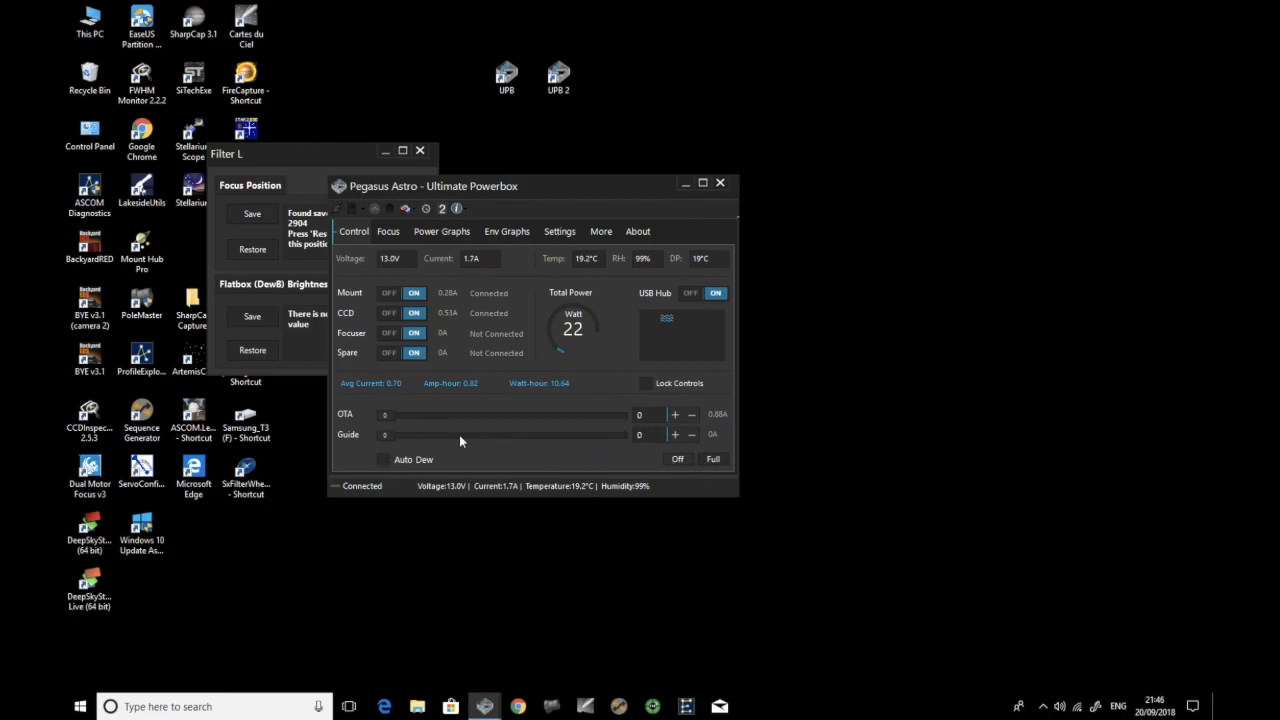
left_click_drag(380, 438, 521, 435)
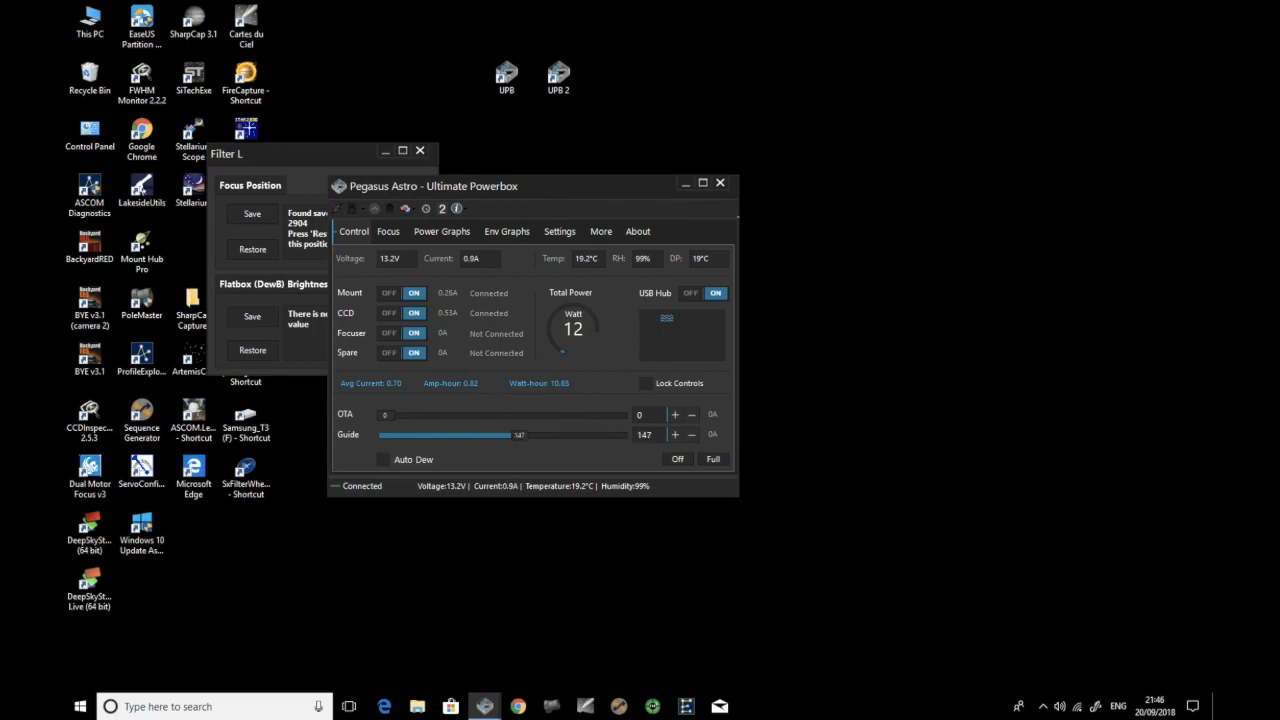
Step: Save the Guide output's power as Filter L's Flatbox (DewB) brightness, and reopen Filter L to check its saved values
left_click(279, 289)
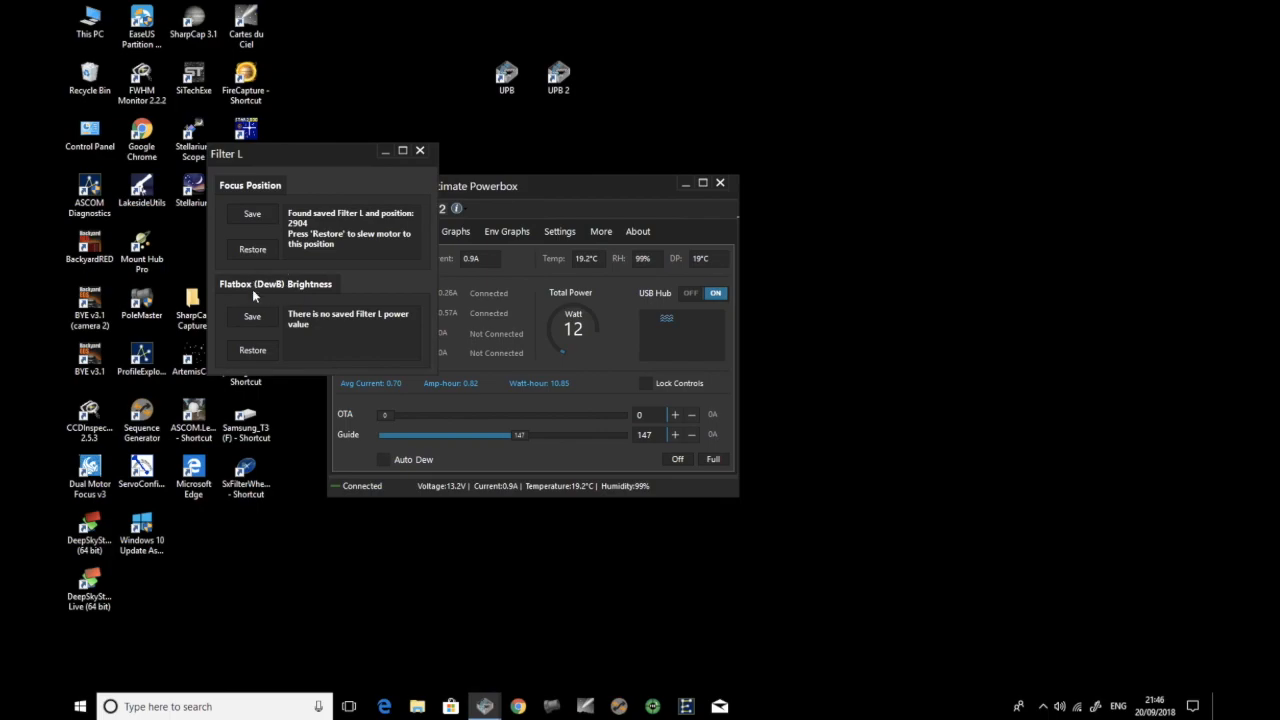
left_click(255, 318)
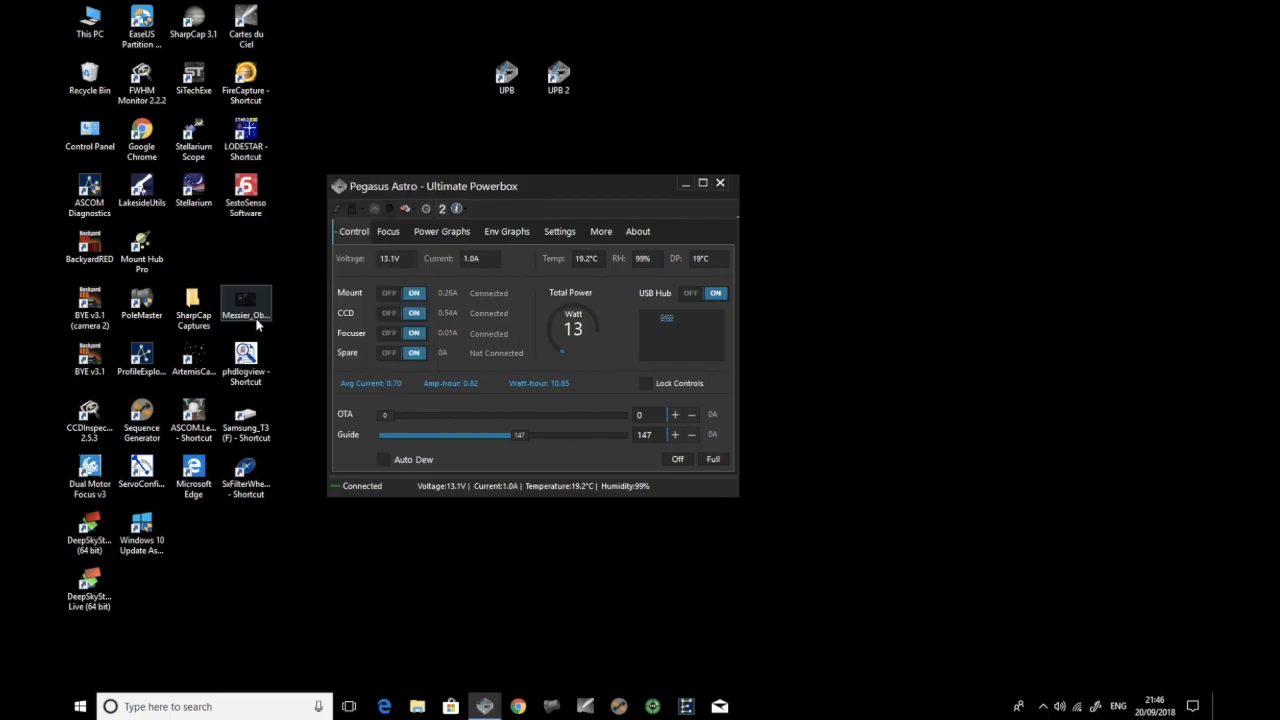
left_click(404, 209)
left_click(428, 220)
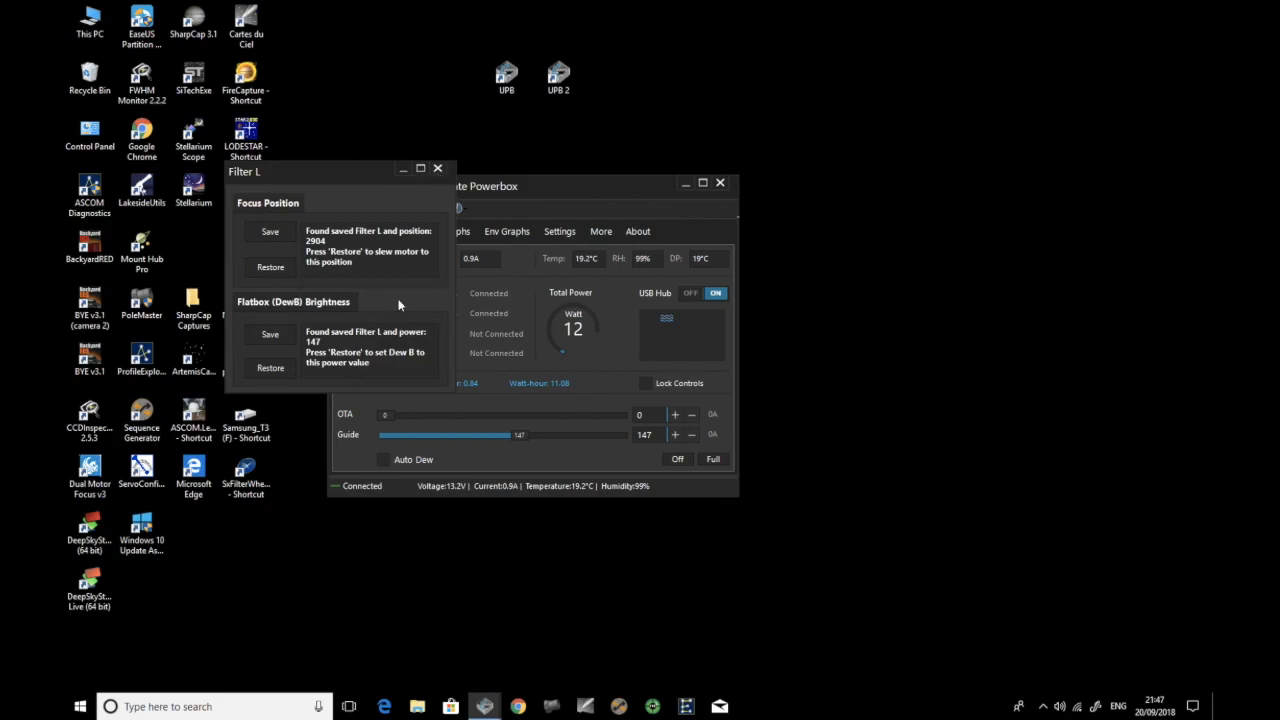
left_click(437, 172)
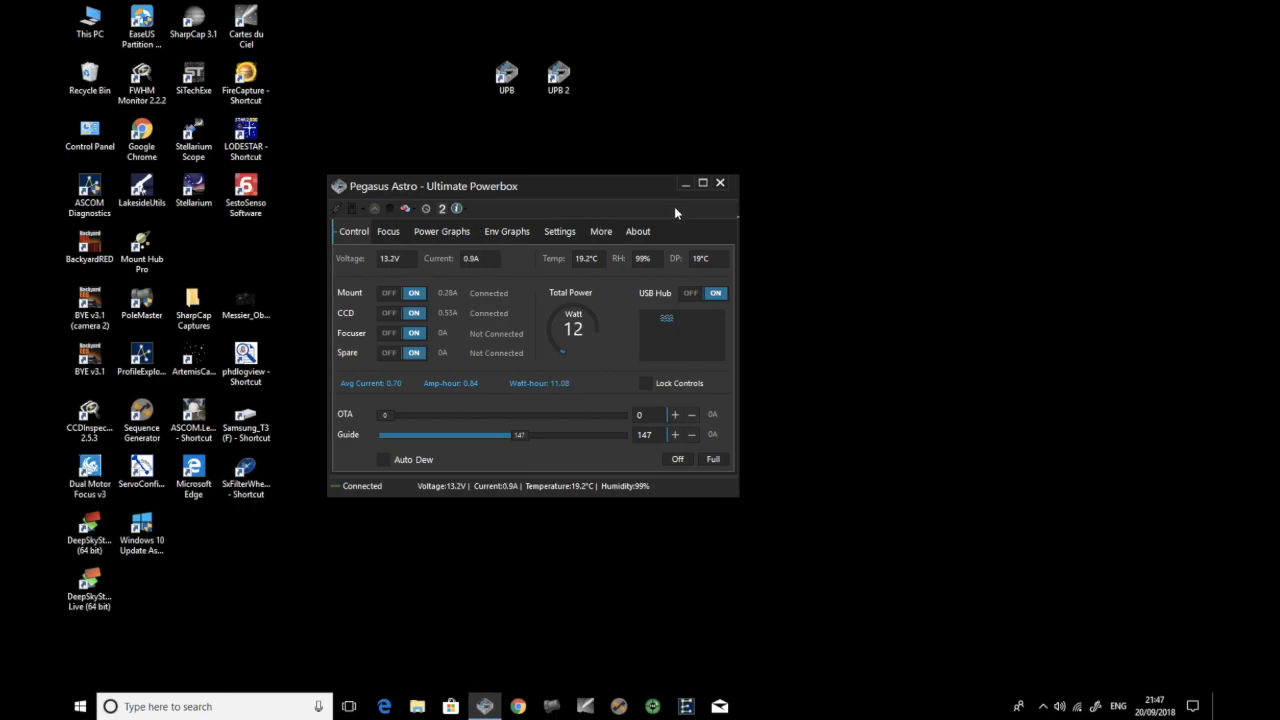
Step: Disconnect the powerbox from the software and exit the program
left_click(337, 210)
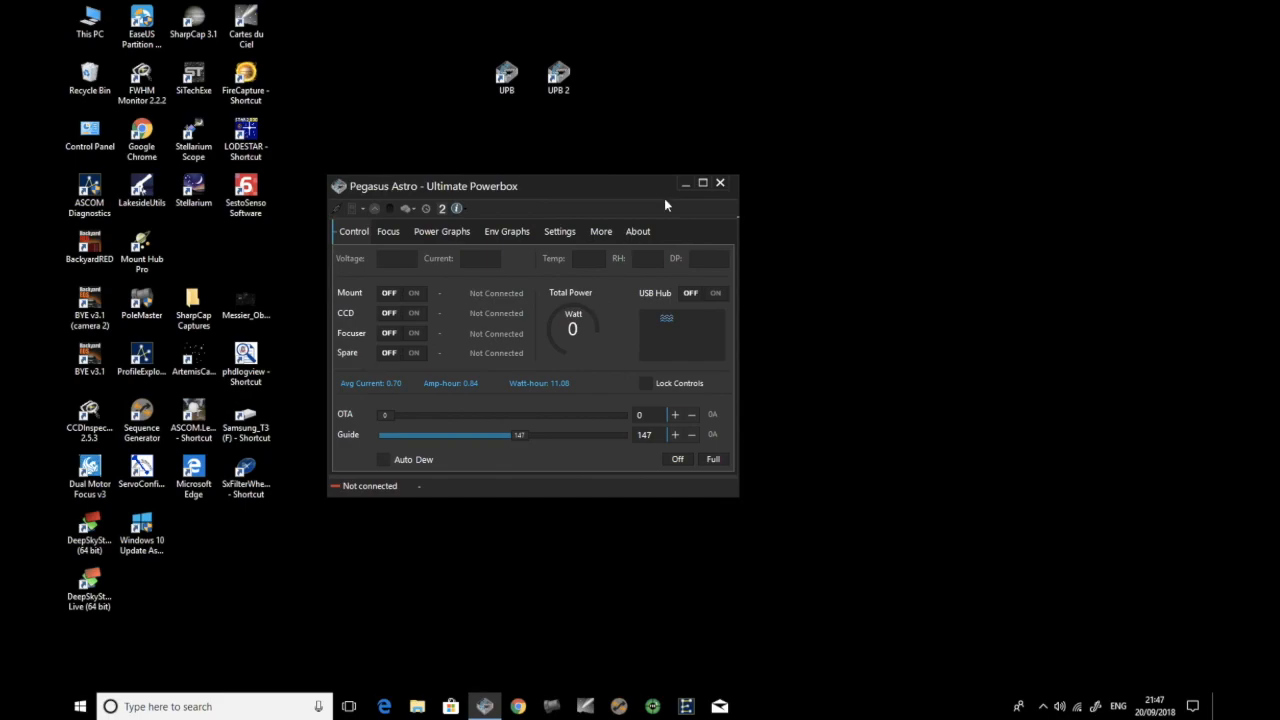
left_click(719, 183)
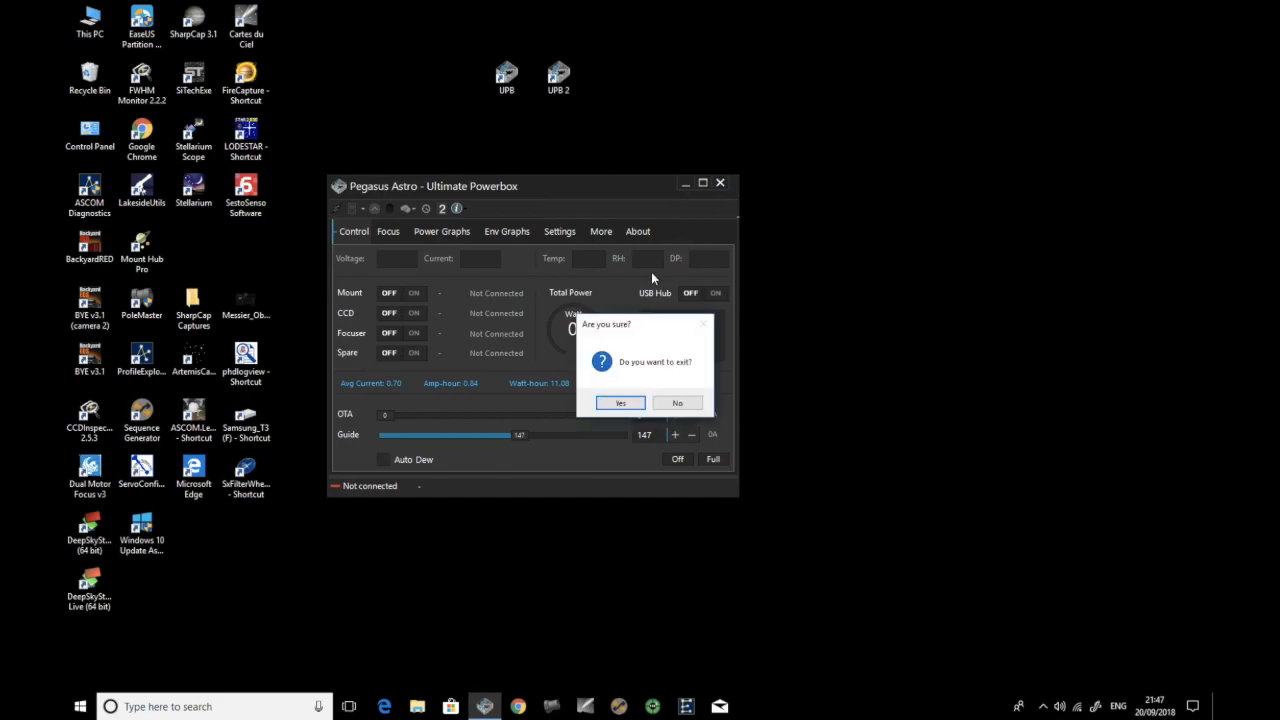
left_click(620, 404)
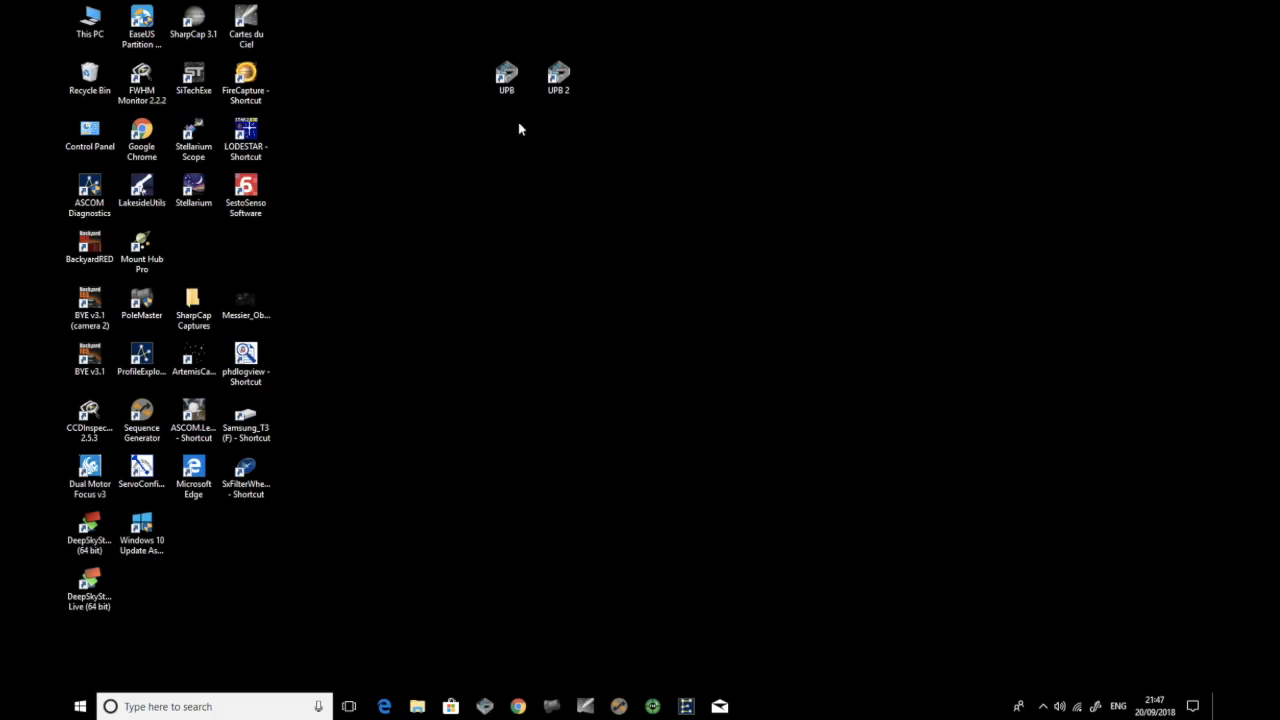
Step: Relaunch the UPB software from the desktop, move its window to mid-screen, and reconnect the powerbox
left_click(505, 86)
double_click(505, 86)
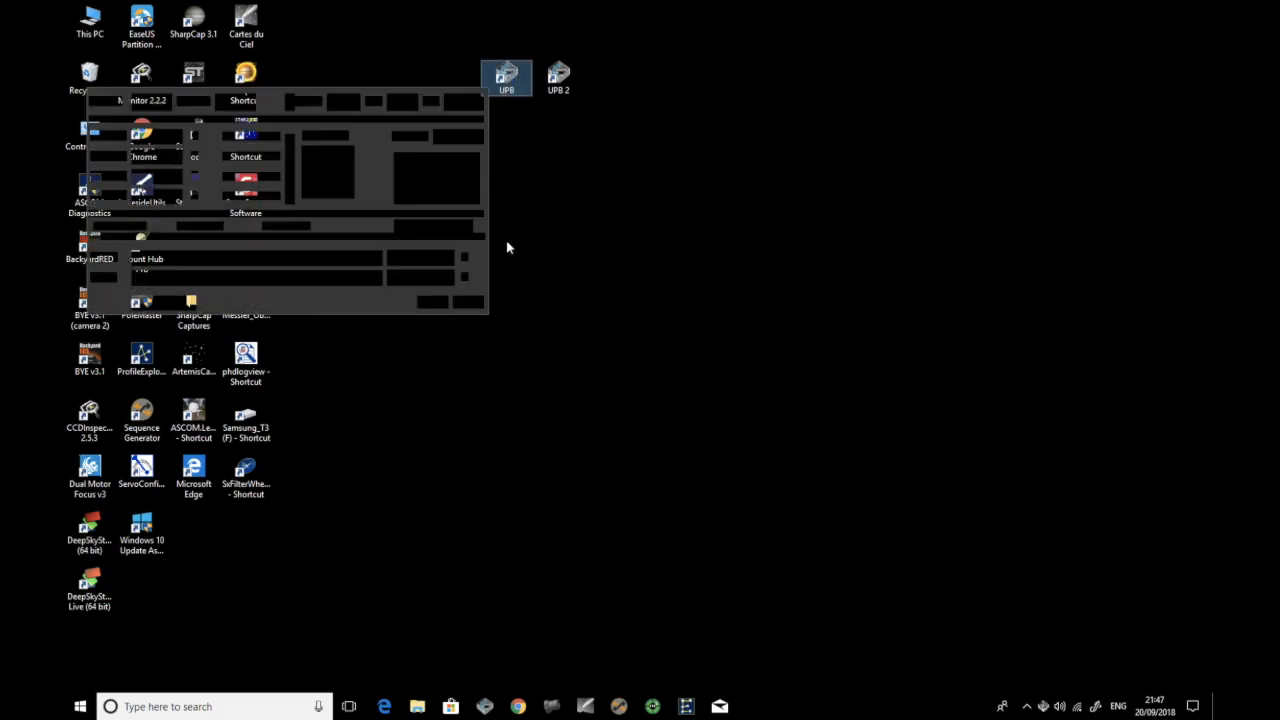
left_click_drag(366, 38, 651, 224)
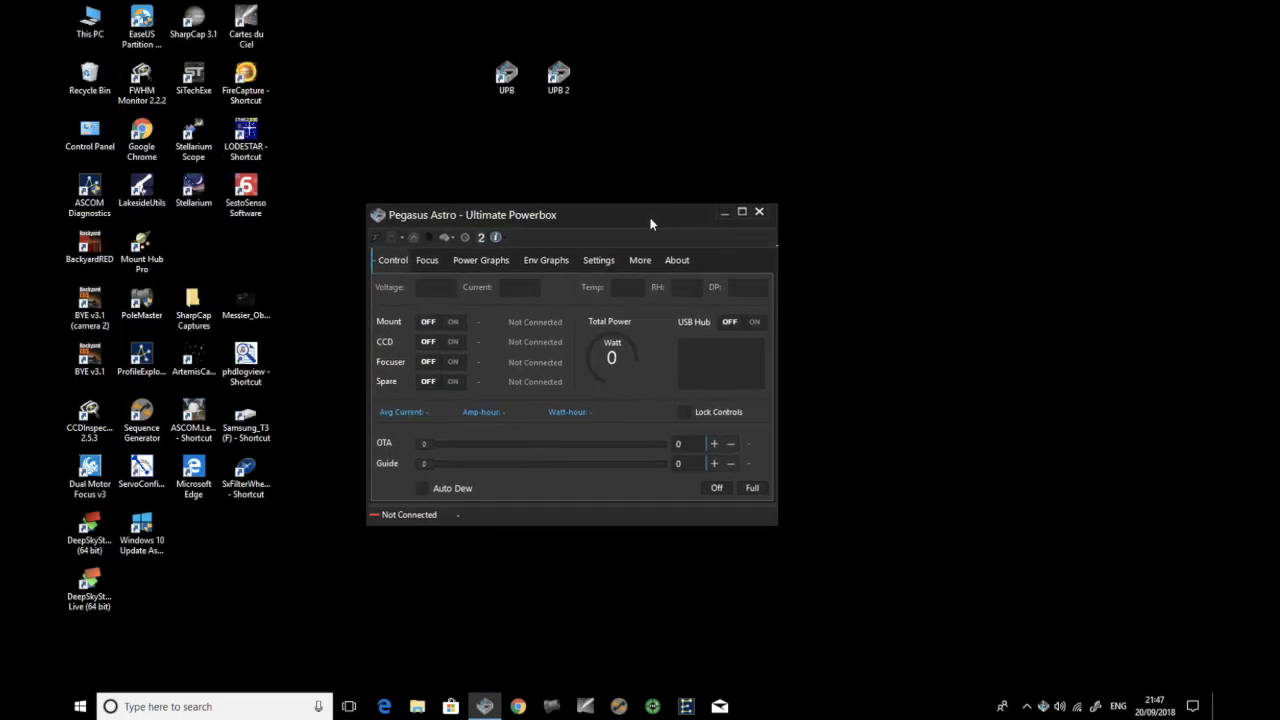
left_click(375, 238)
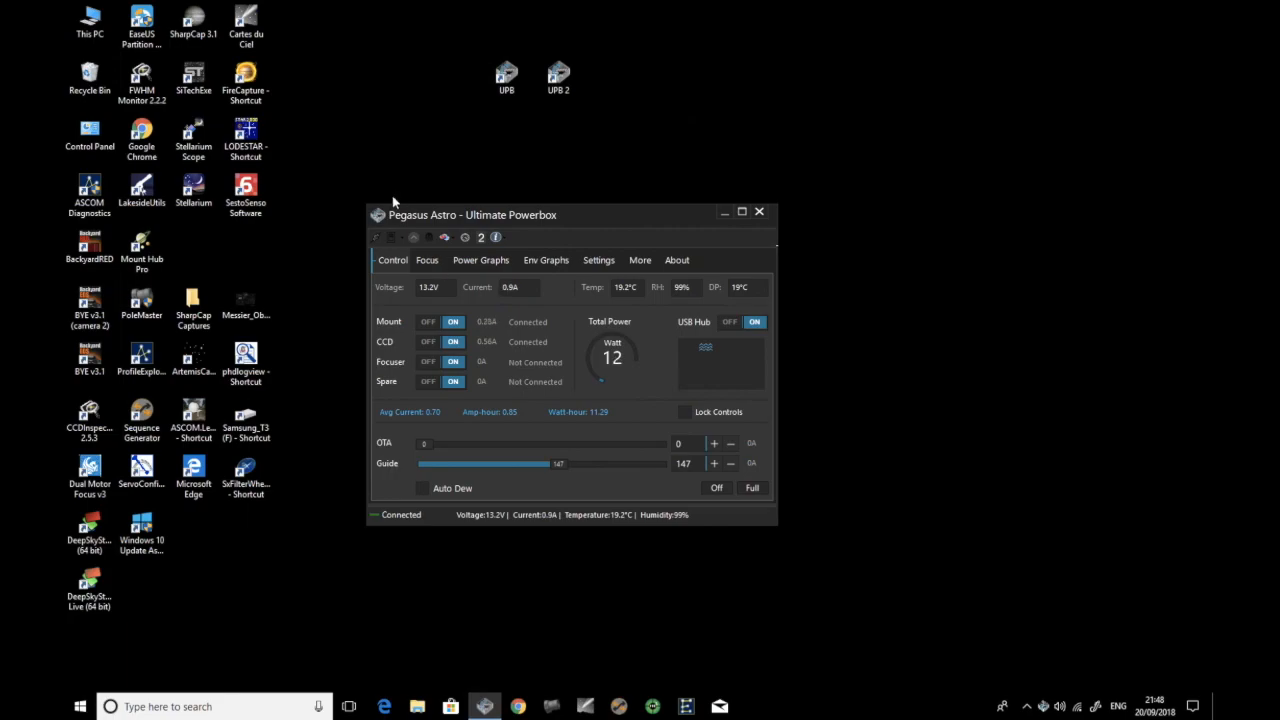
Step: Look at the Global ON and Global OFF options without applying either
left_click(402, 240)
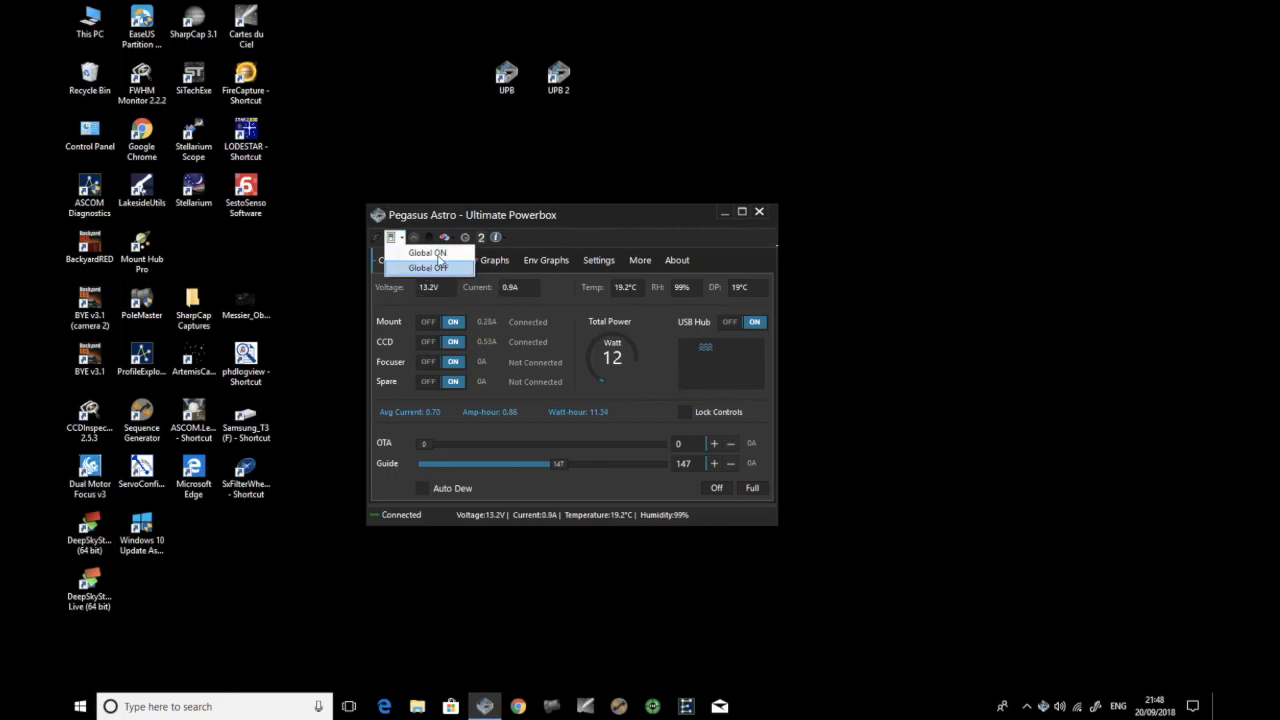
left_click(554, 320)
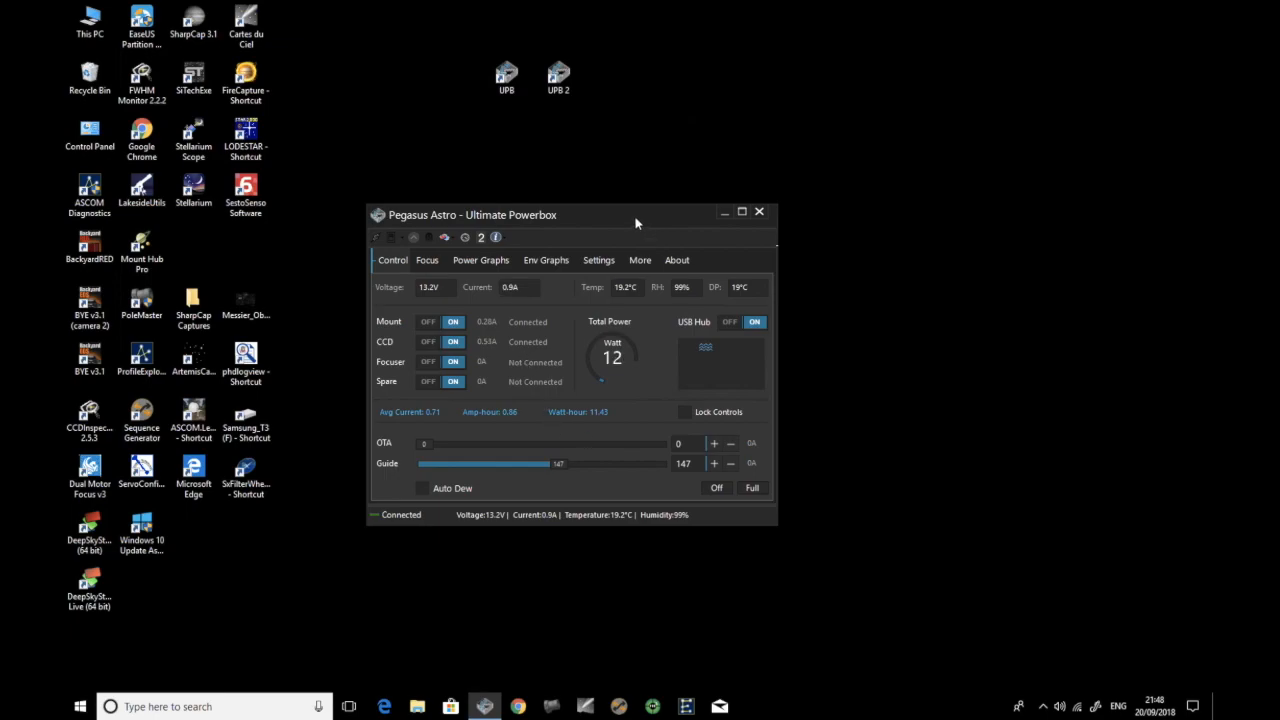
left_click_drag(636, 222, 714, 232)
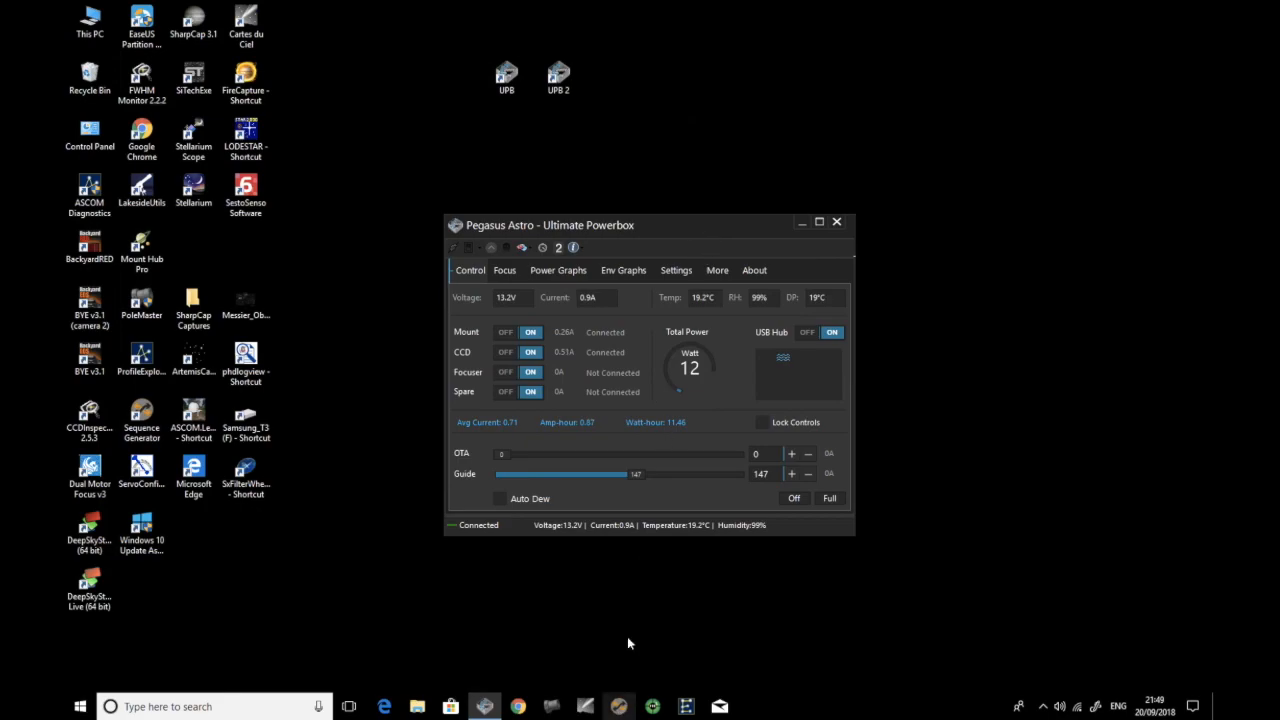
Step: Switch to Sequence Generator Pro and apply the FSQ106 - 16200 - Sesto - EQ6 equipment profile to the sequence
left_click(617, 706)
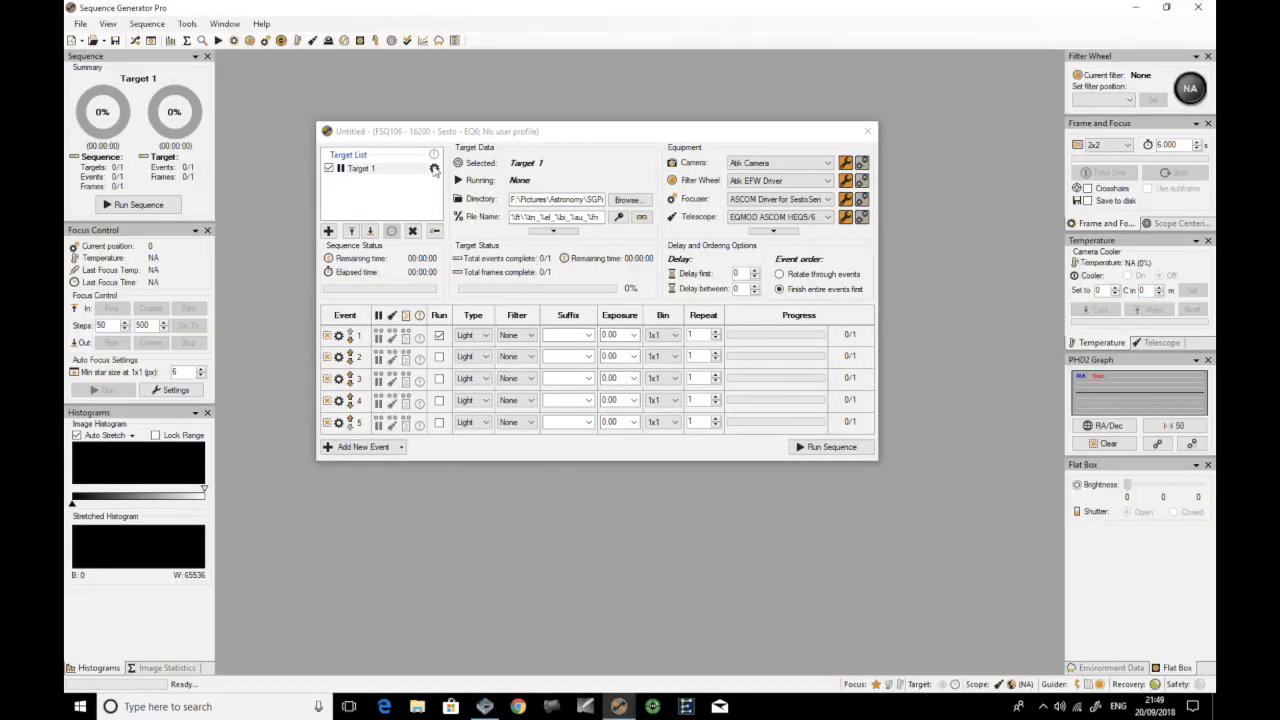
left_click(80, 23)
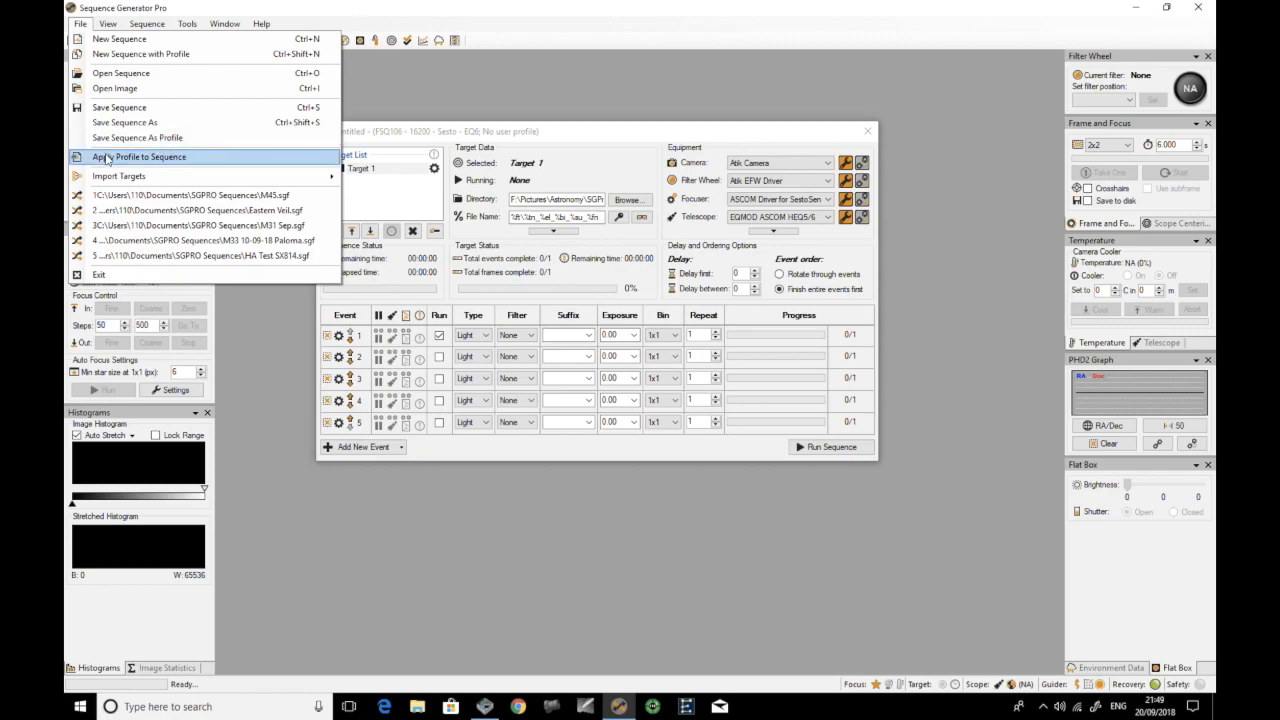
left_click(150, 158)
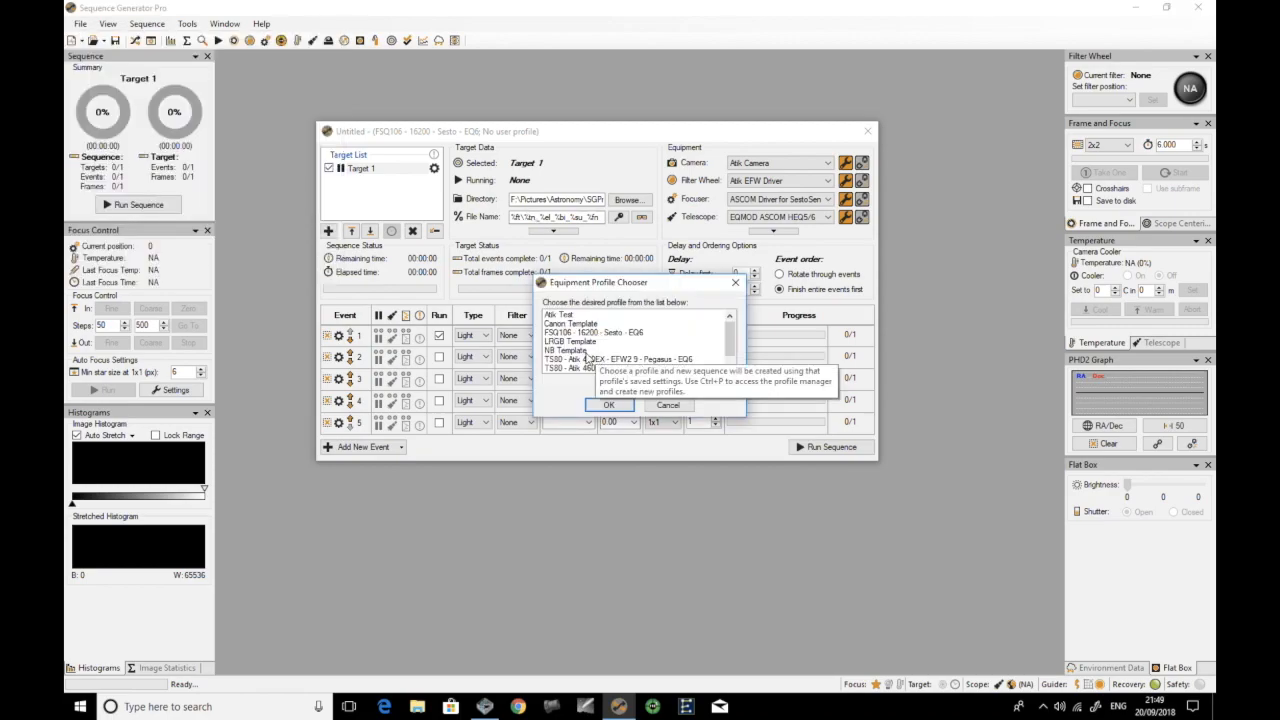
left_click(609, 405)
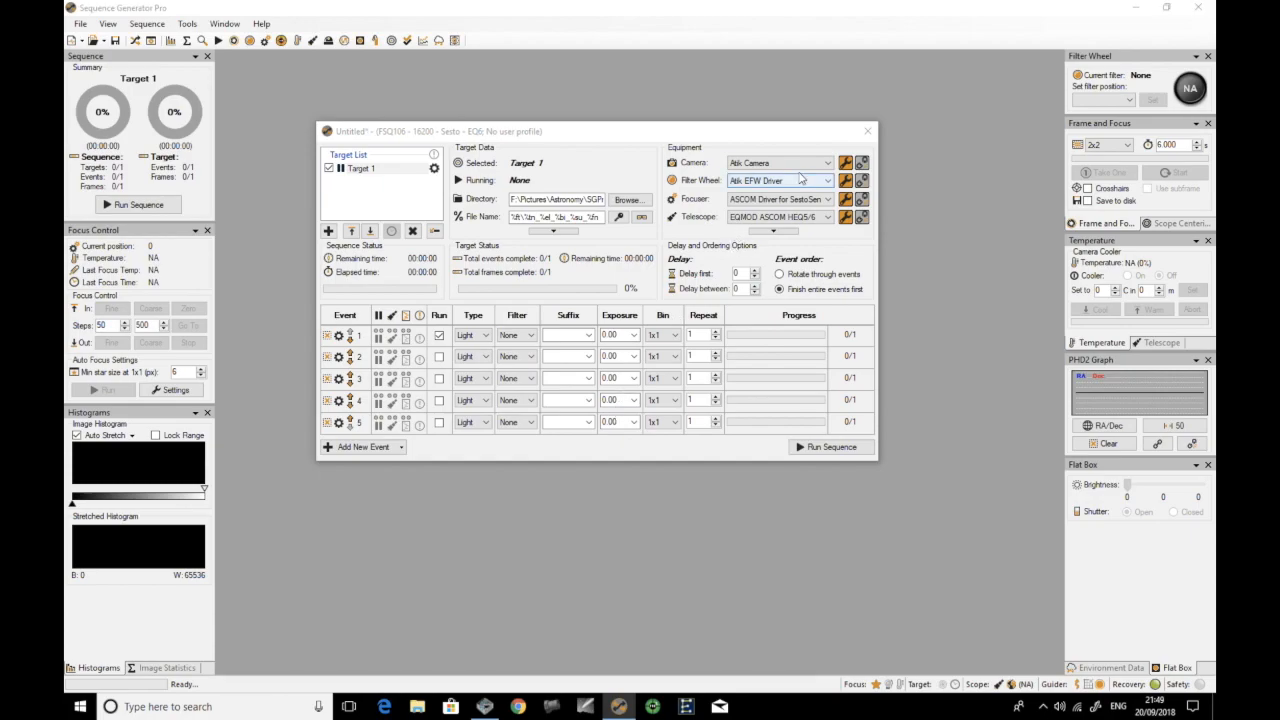
Step: Expand the equipment list, connect the Pegasus UPB Observing Conditions environment device, and display the Environment Data
left_click(786, 231)
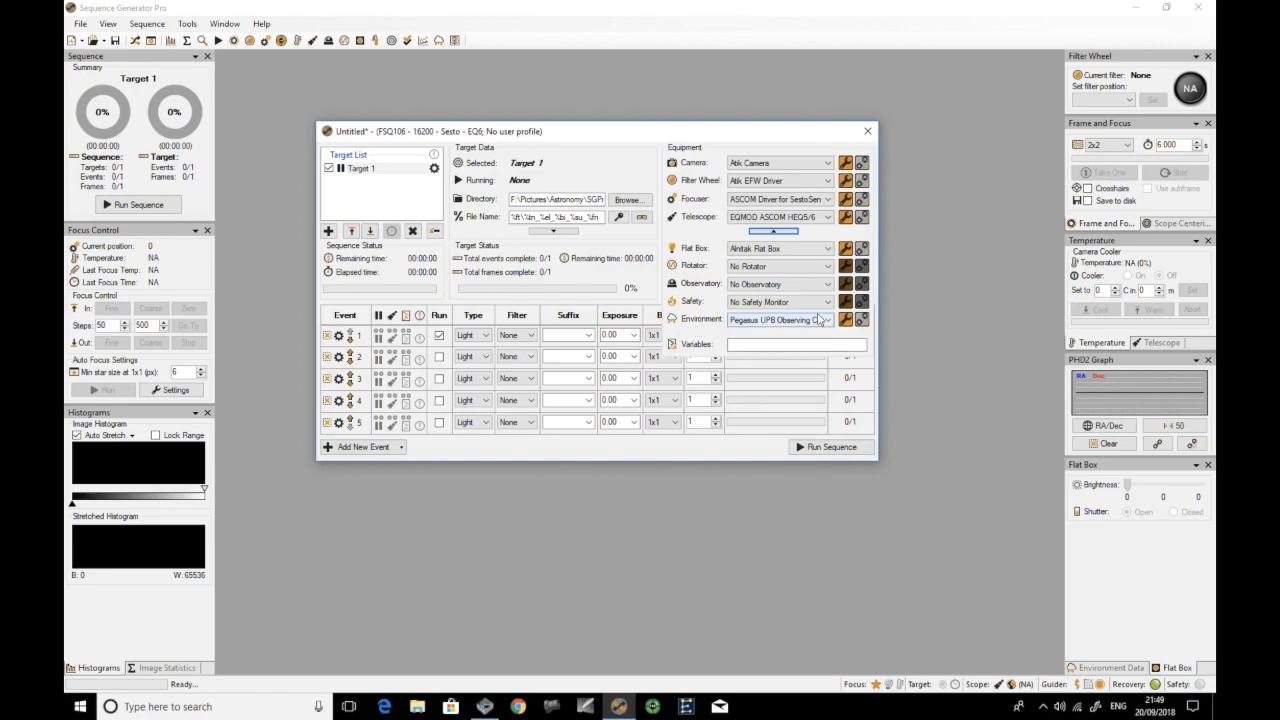
left_click(862, 319)
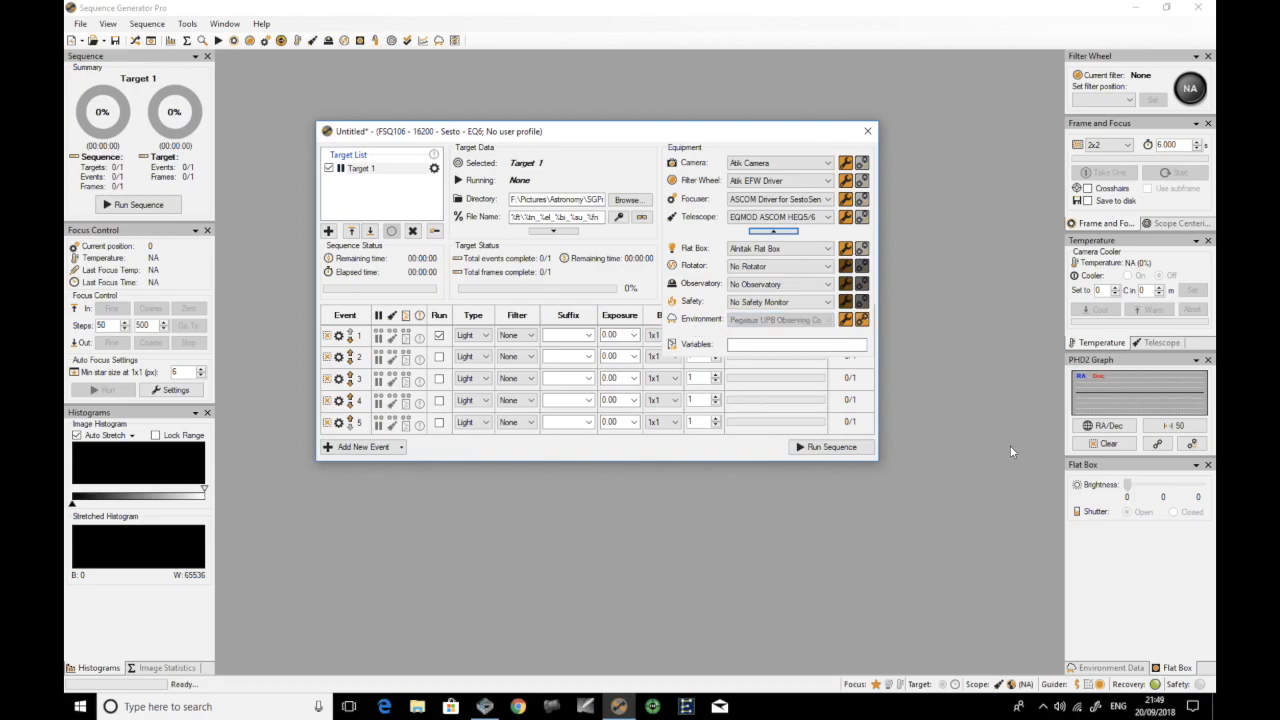
left_click(1120, 667)
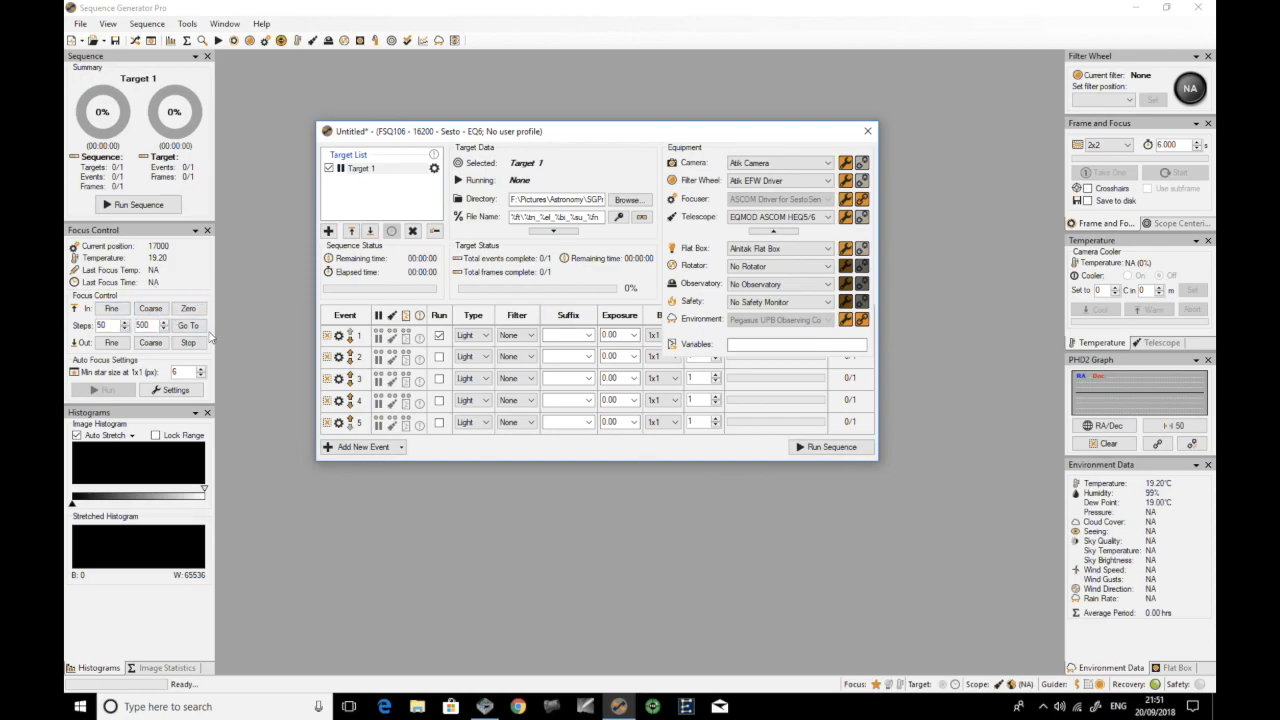
Step: Look at the focuser's Go To Position dialog, cancel it, and minimise Sequence Generator Pro to return to the Powerbox software
left_click(188, 325)
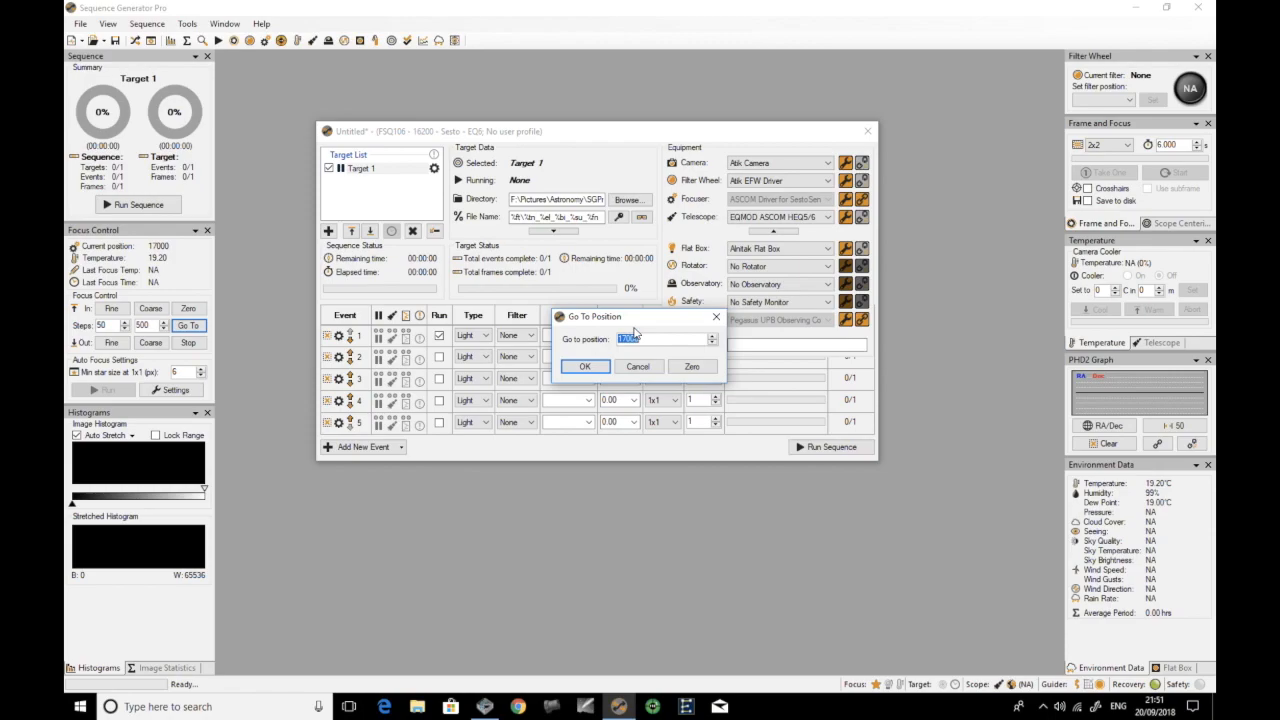
left_click(637, 366)
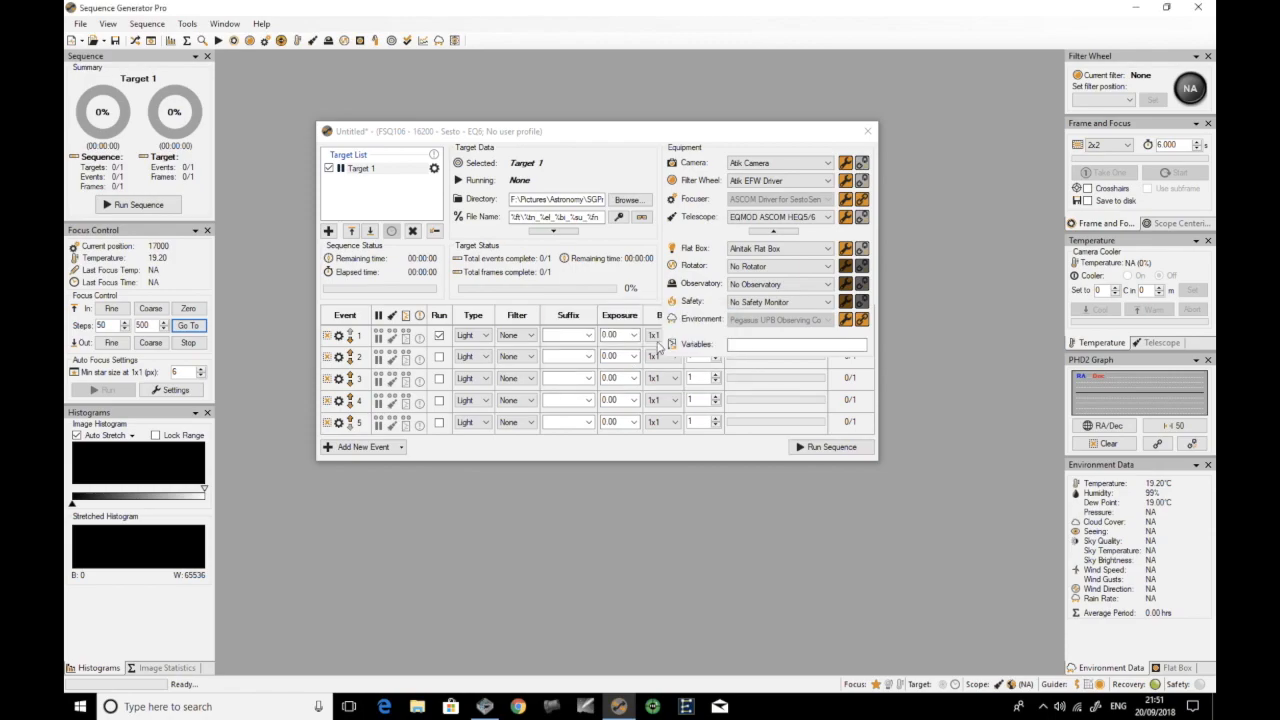
left_click(1135, 7)
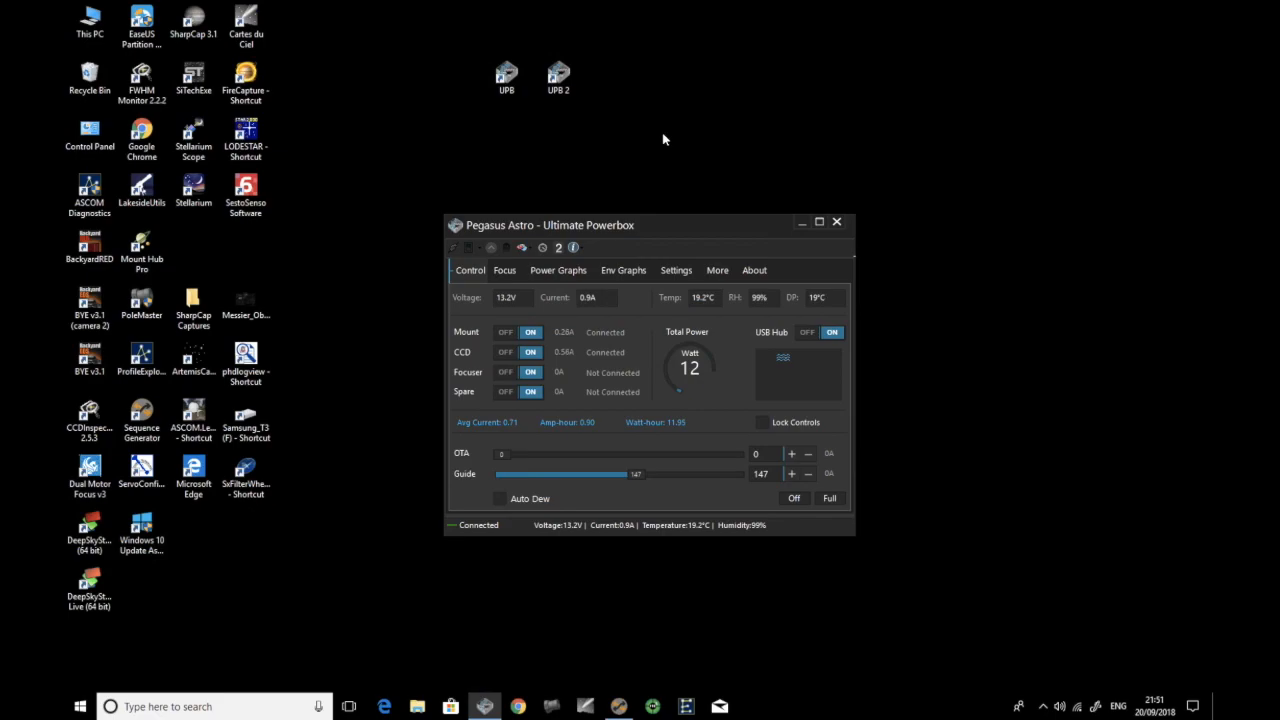
Step: Disconnect and minimise the first profile's window, and connect the powerbox from the UPB 2 profile using automatic COM port selection
left_click(453, 248)
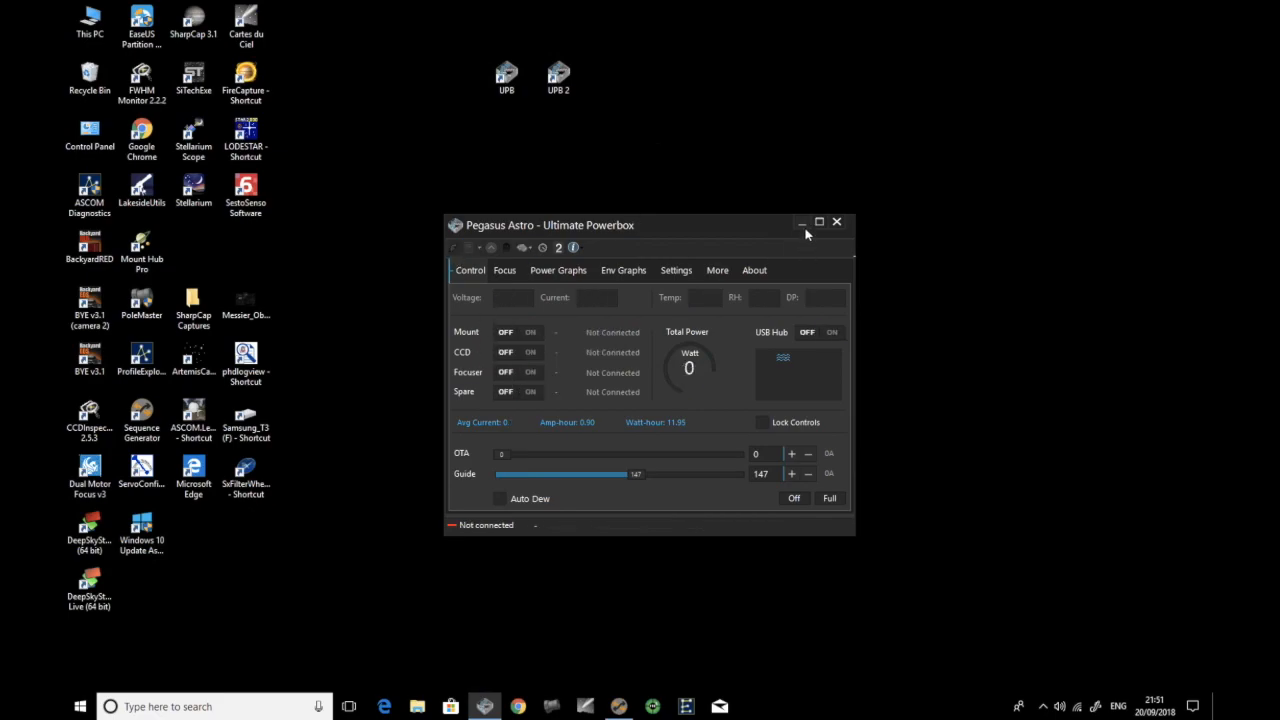
left_click(800, 224)
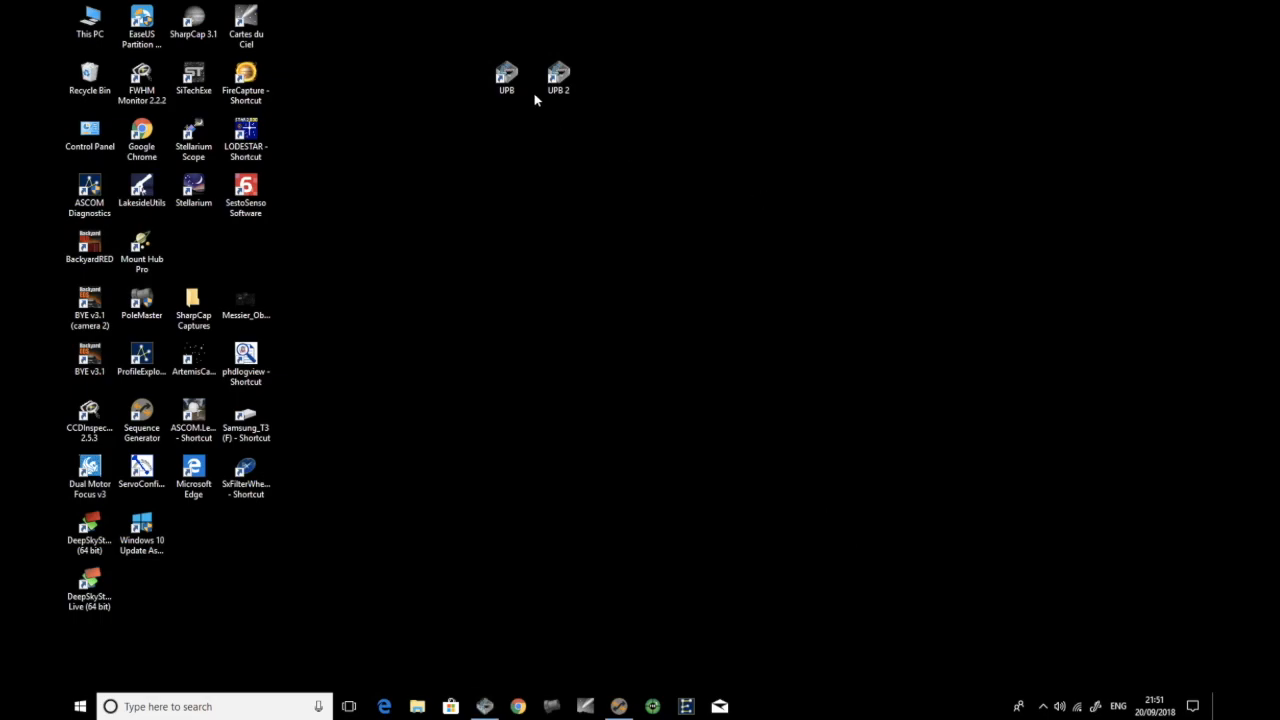
double_click(560, 78)
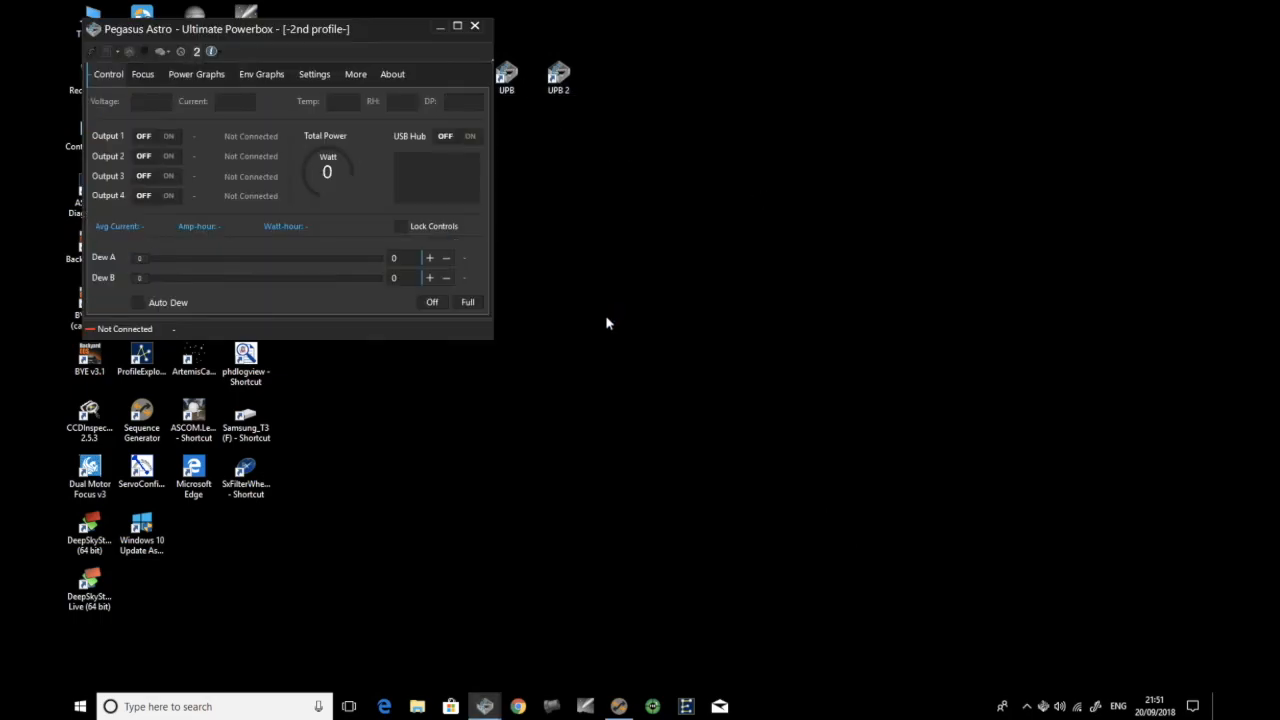
left_click_drag(377, 27, 732, 192)
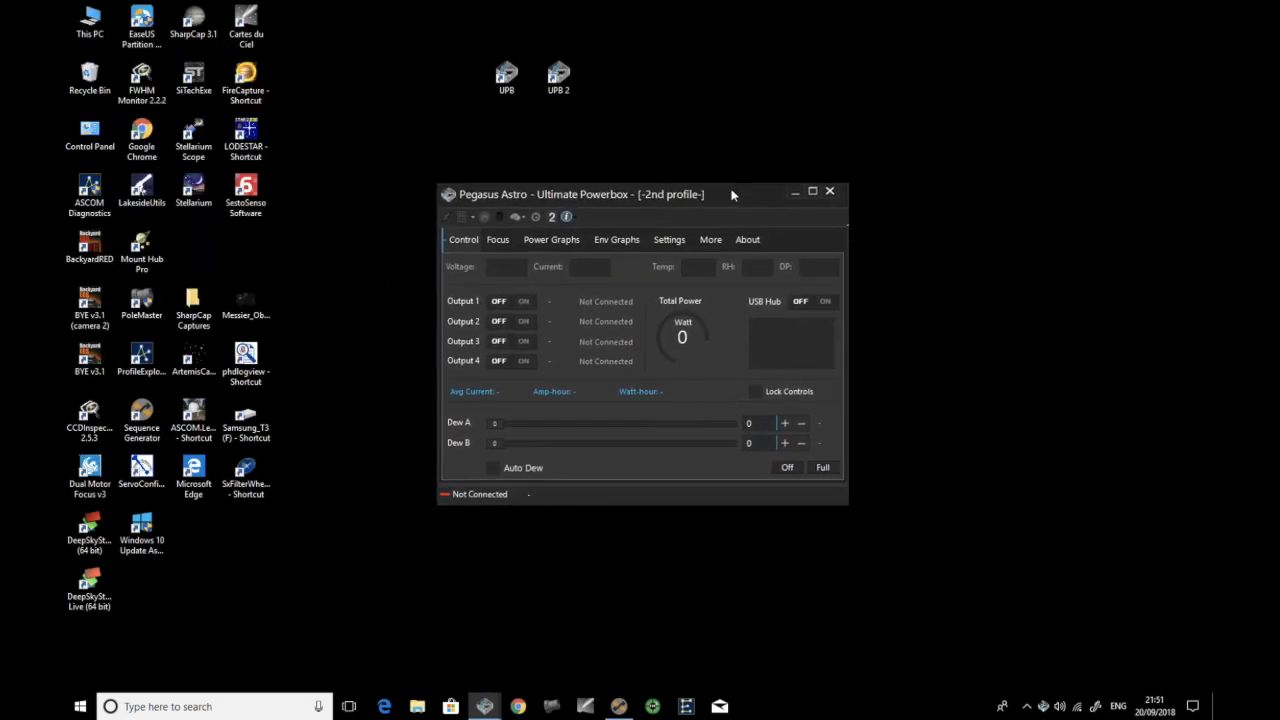
left_click(447, 219)
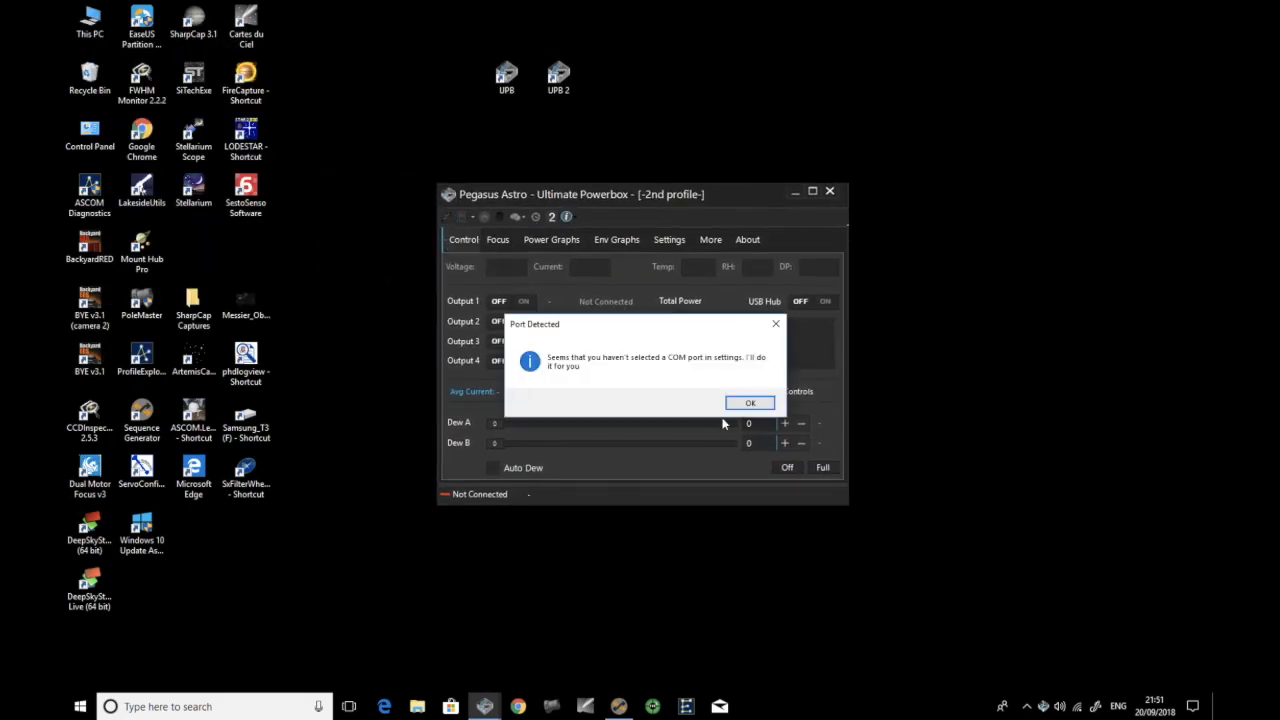
left_click(749, 403)
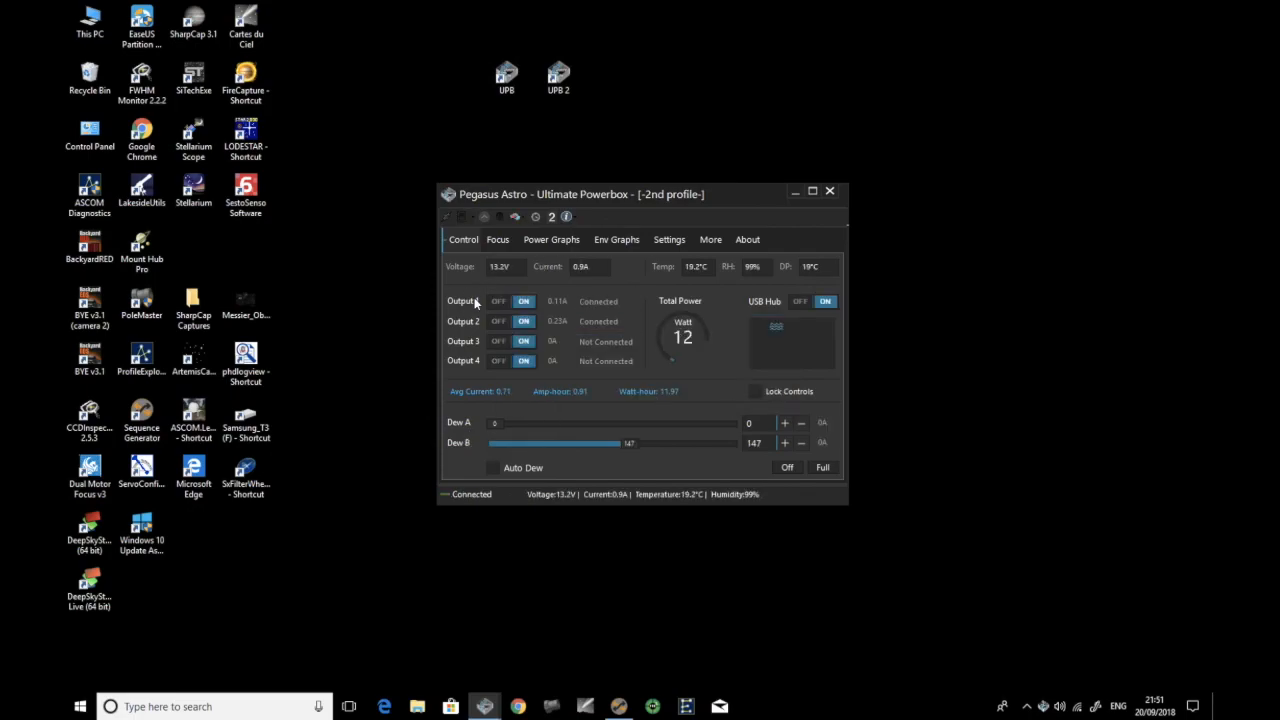
Step: Review the focuser controls, outputs, friendly names and motor step rates of the second profile
left_click(500, 241)
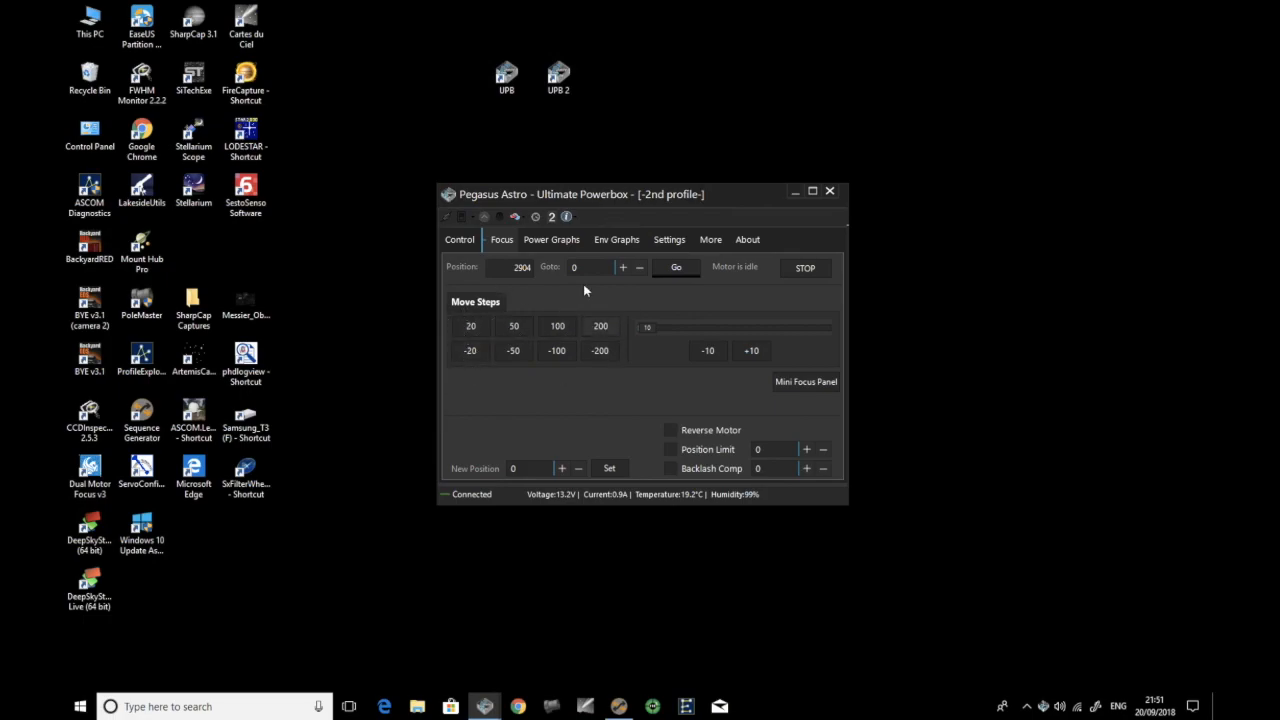
left_click(457, 242)
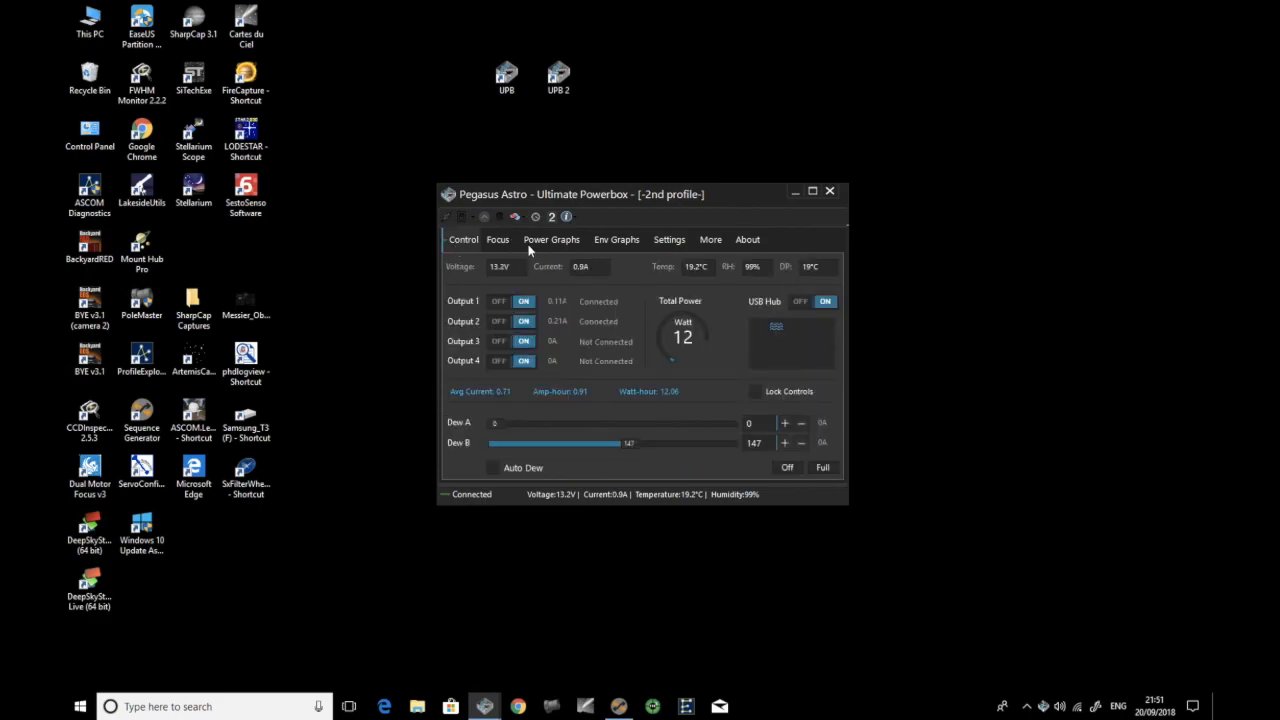
left_click(670, 241)
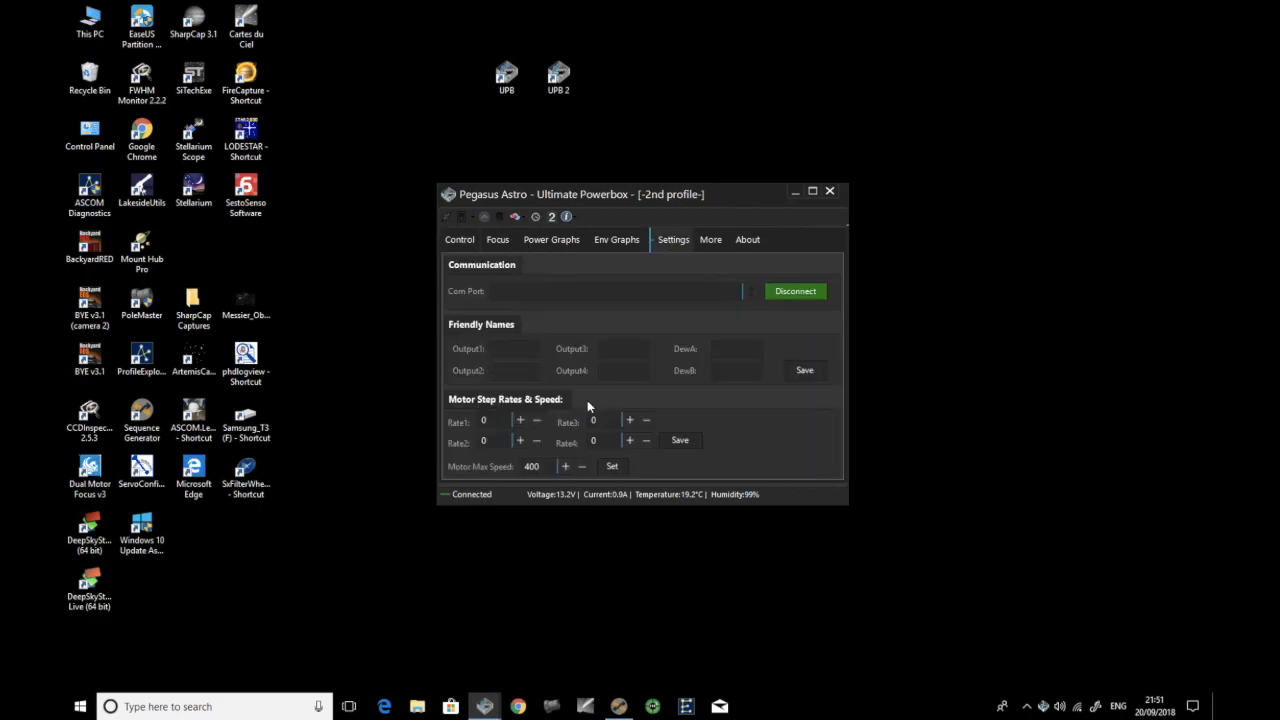
left_click(454, 243)
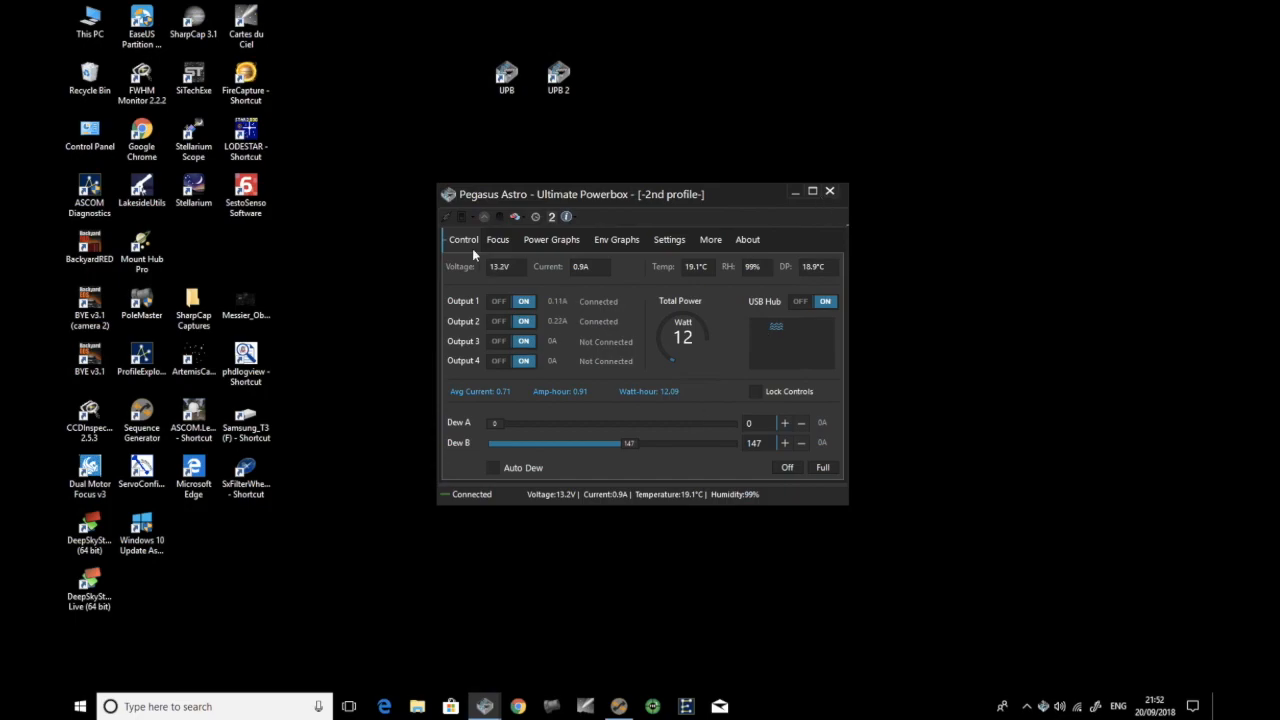
Step: Disconnect the powerbox from the second profile and exit that instance
left_click(447, 216)
left_click(831, 191)
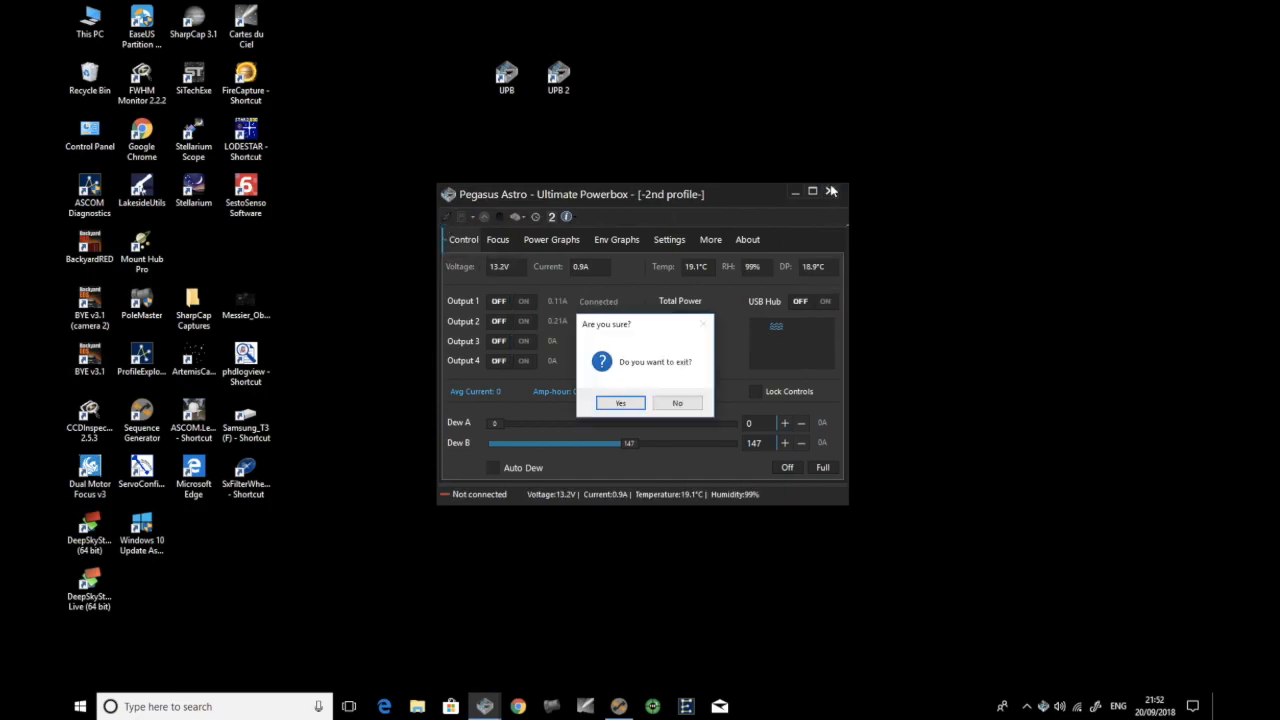
left_click(617, 404)
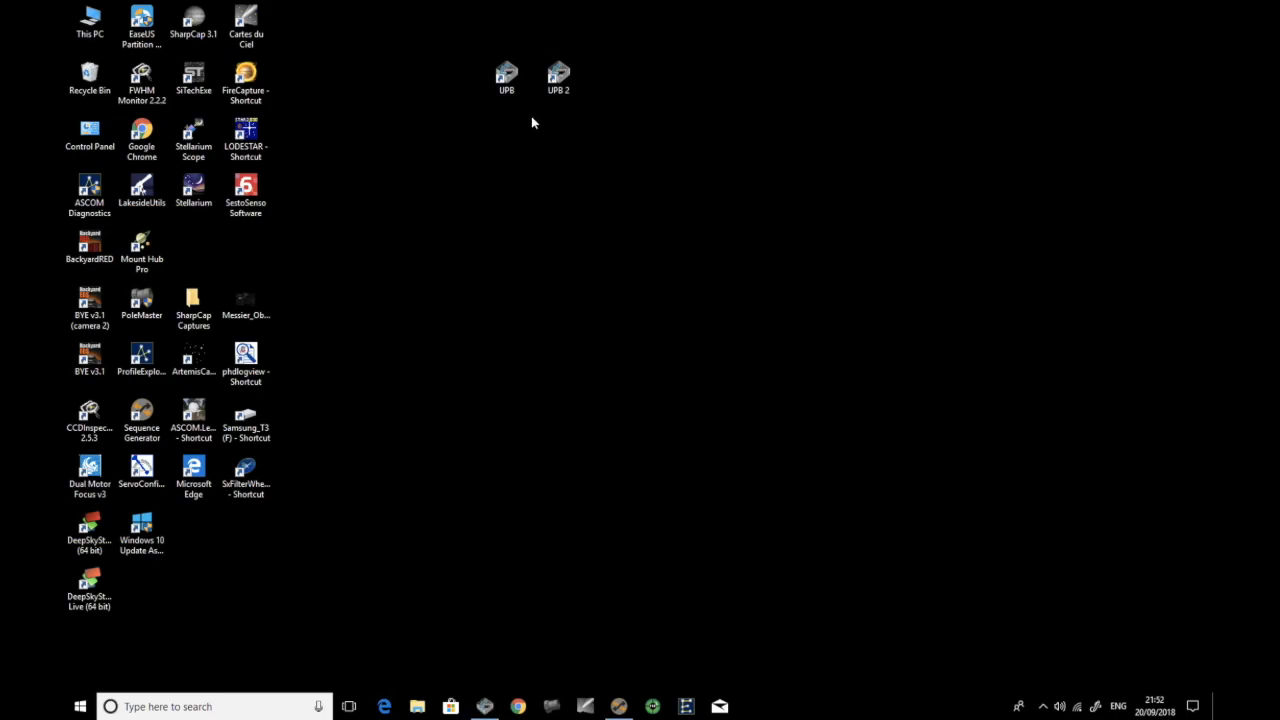
Step: Open the first UPB profile again, connect the powerbox, and position its window in the middle of the desktop
double_click(507, 78)
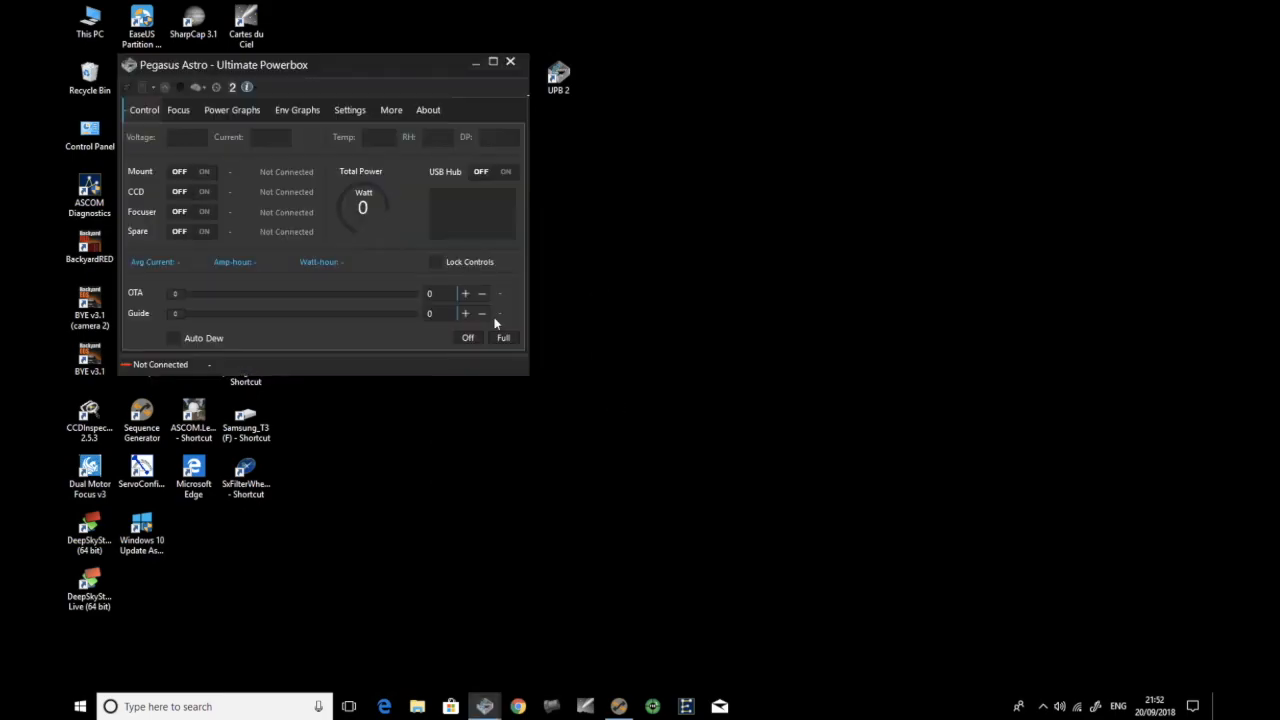
left_click_drag(340, 73, 665, 270)
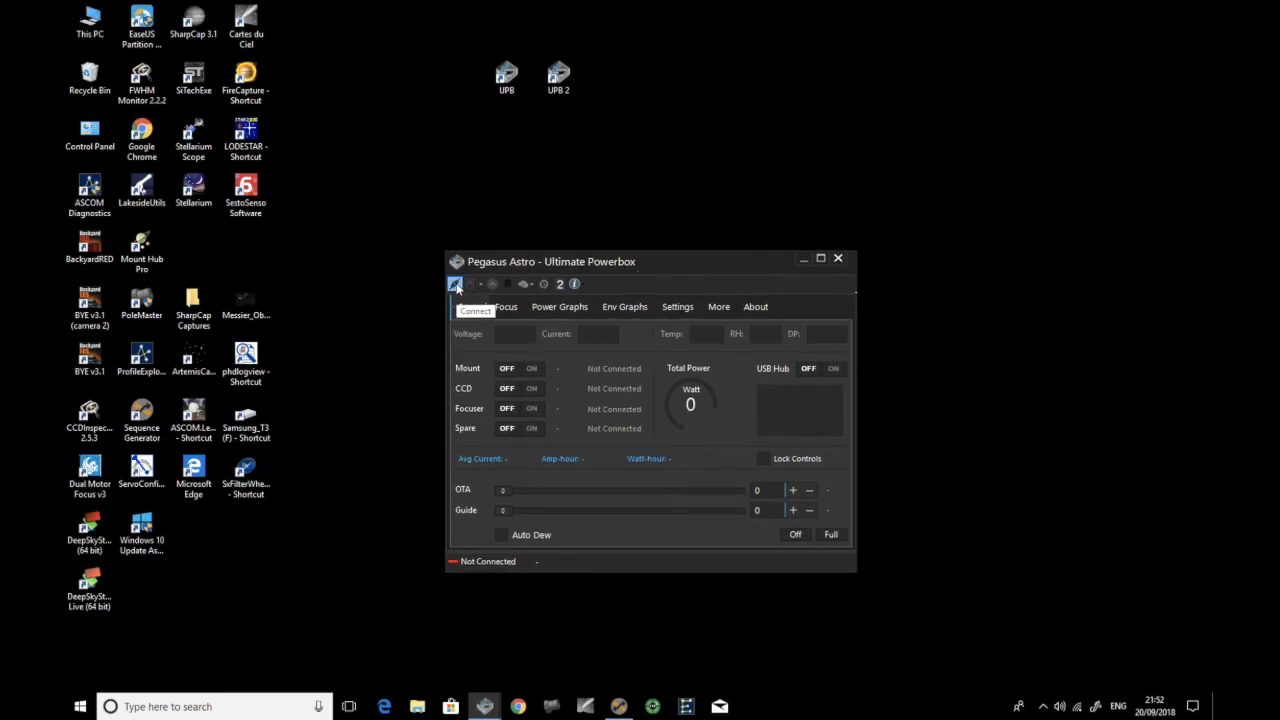
left_click(456, 285)
left_click(456, 285)
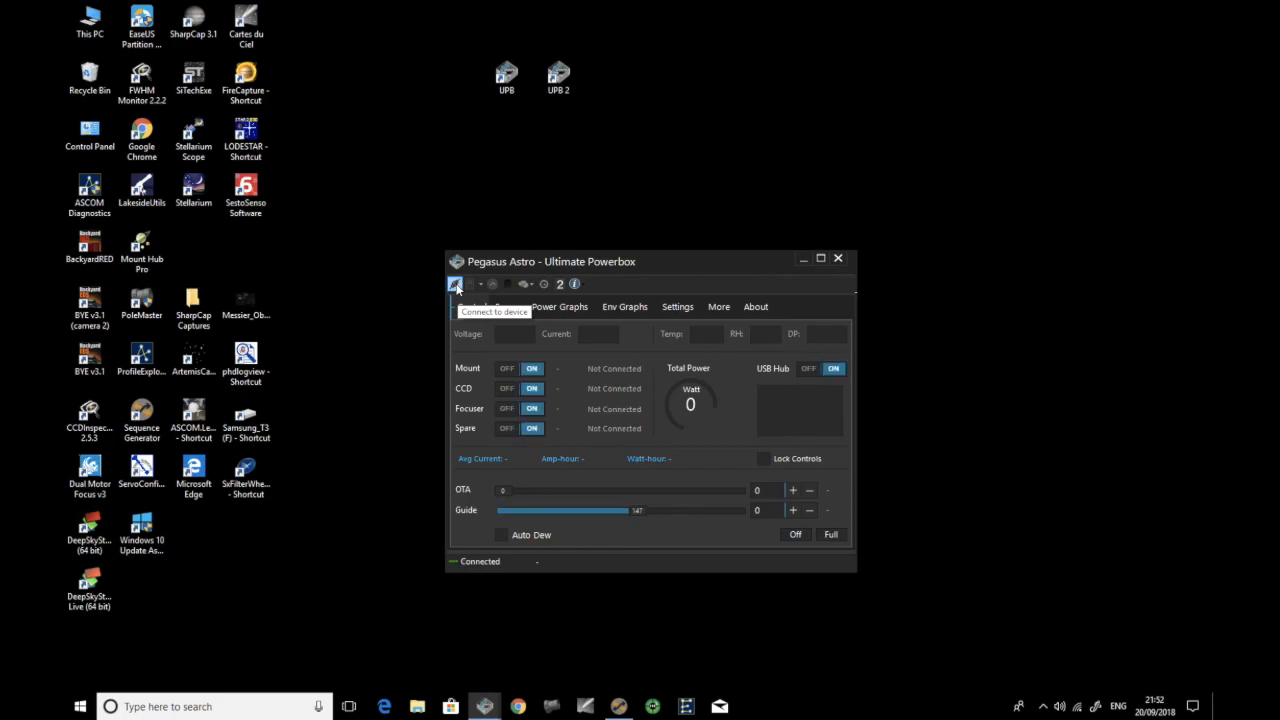
left_click_drag(688, 254, 697, 181)
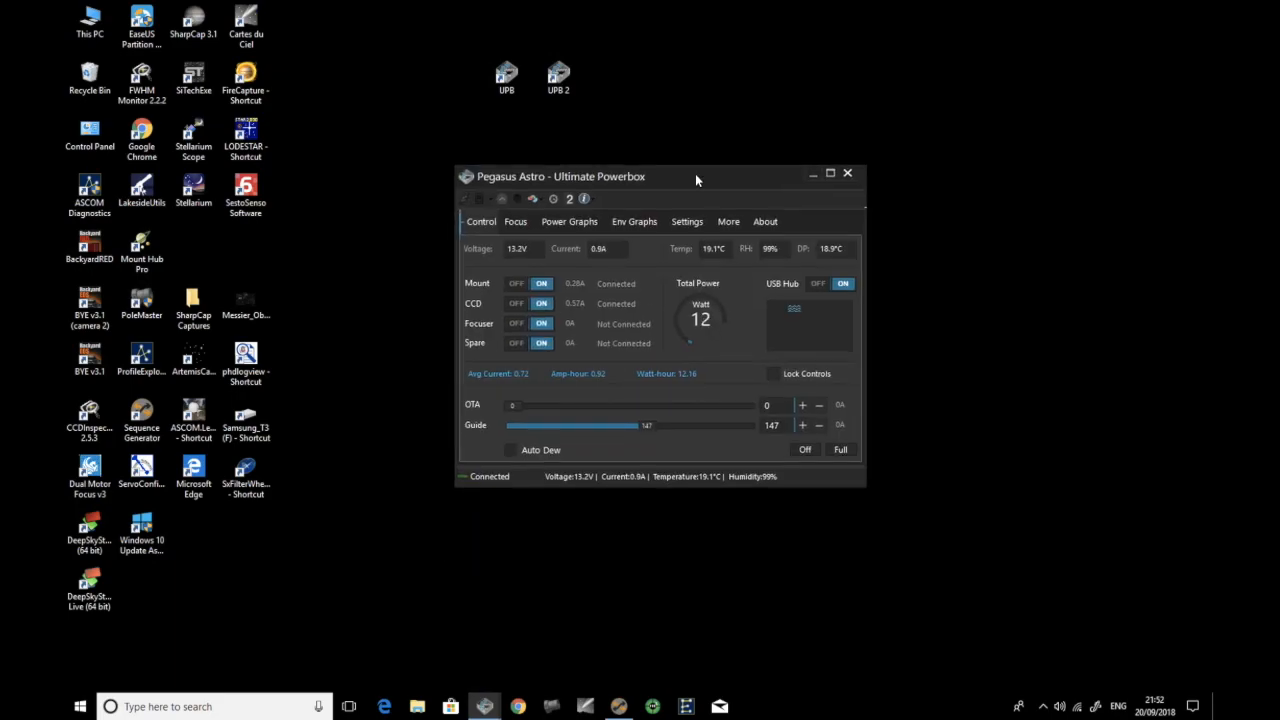